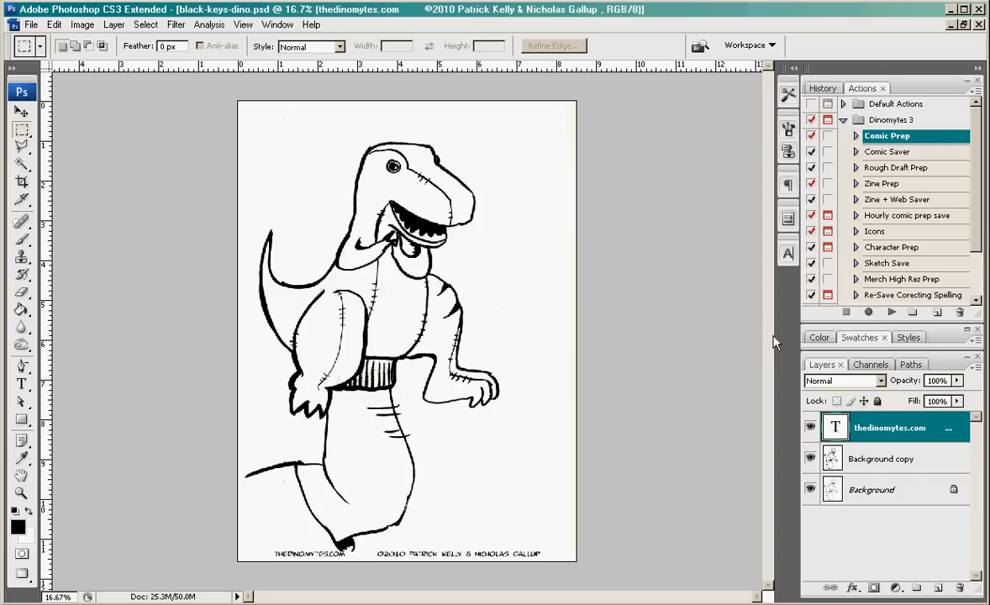
# Hide the thedinomytes.com text layer and compare the artwork with the Background copy layer off and on
pyautogui.click(897, 459)
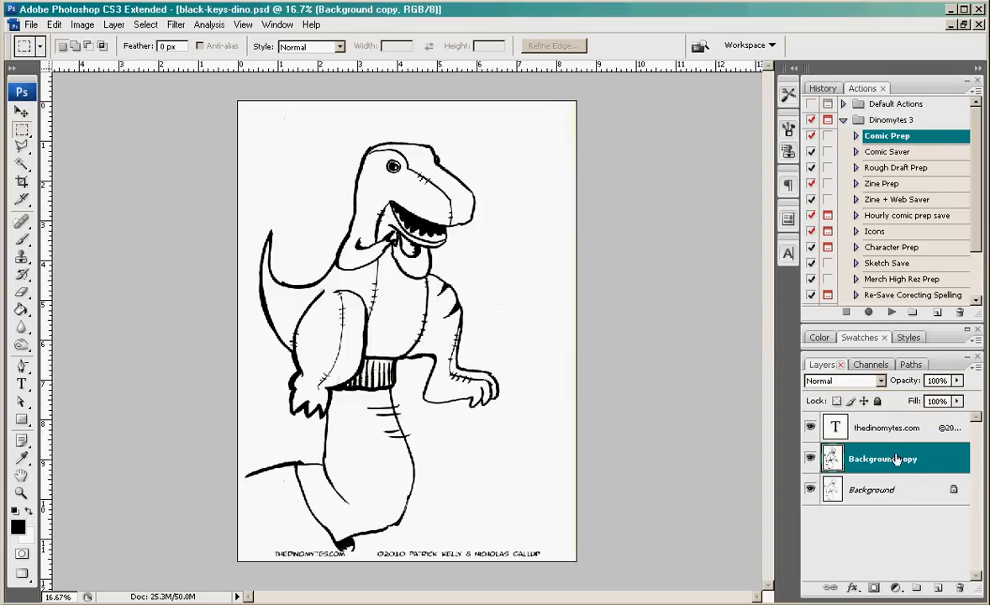
pyautogui.click(809, 426)
pyautogui.click(810, 458)
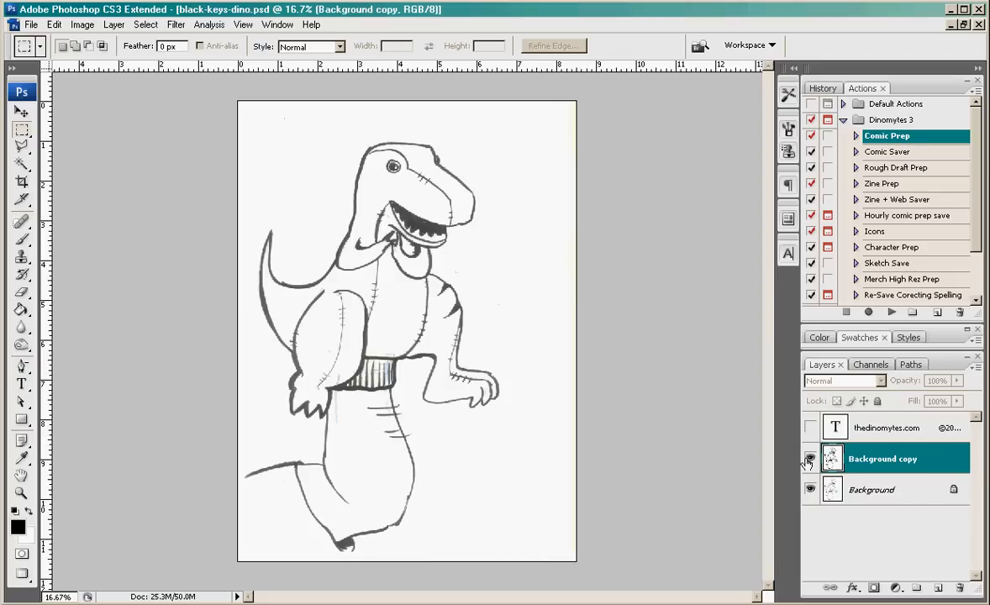
pyautogui.click(810, 458)
pyautogui.click(810, 459)
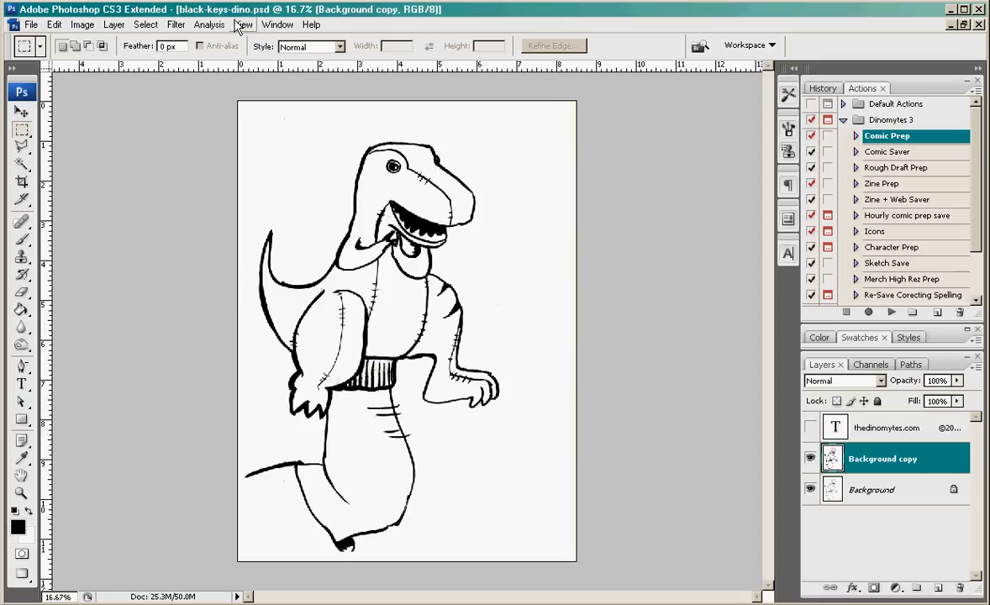
pyautogui.click(176, 25)
pyautogui.moveTo(299, 345)
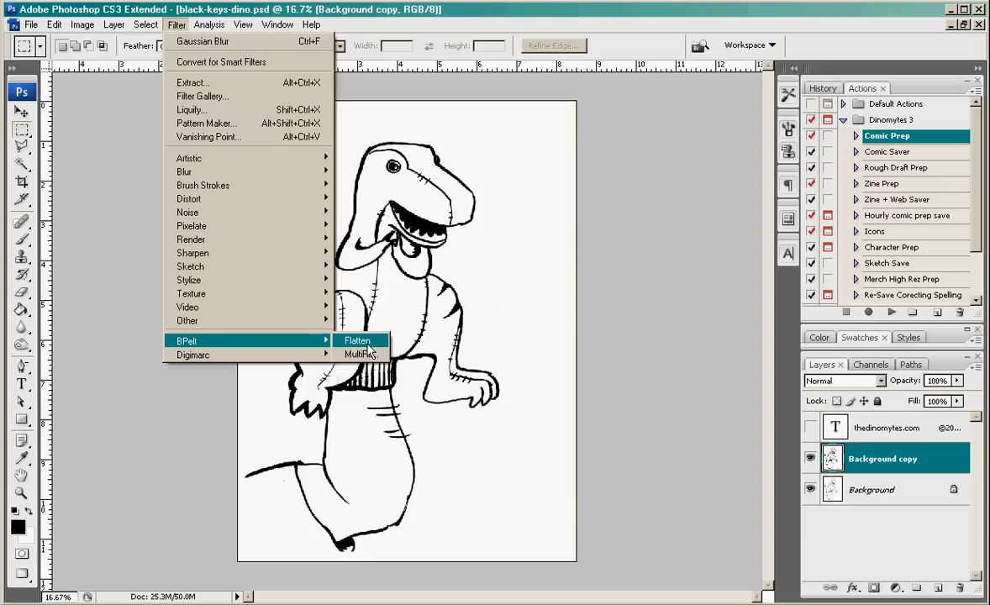
pyautogui.click(88, 210)
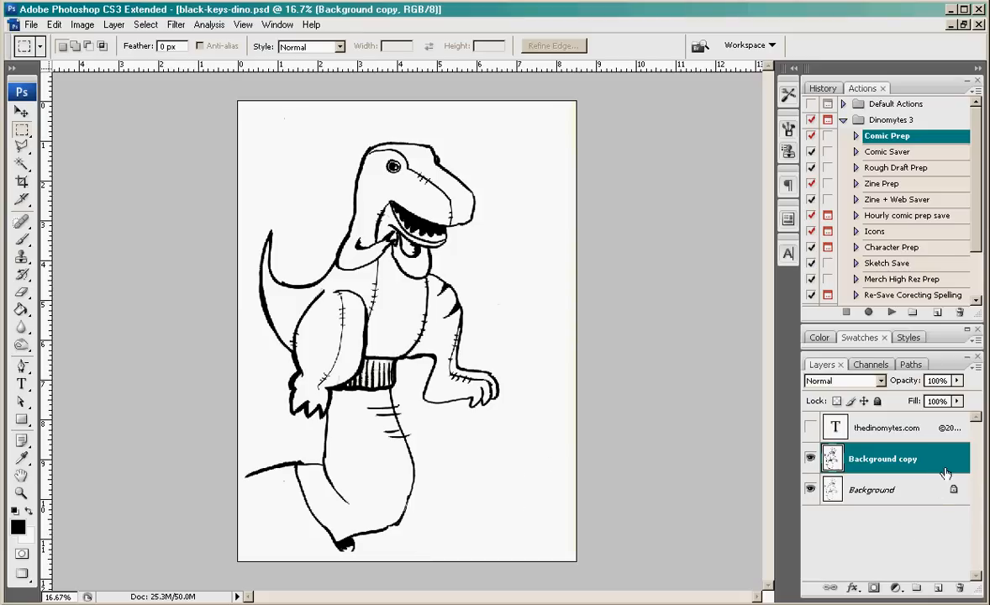
# Rename the Background copy layer as art
pyautogui.moveTo(945, 473); pyautogui.dragTo(910, 461)
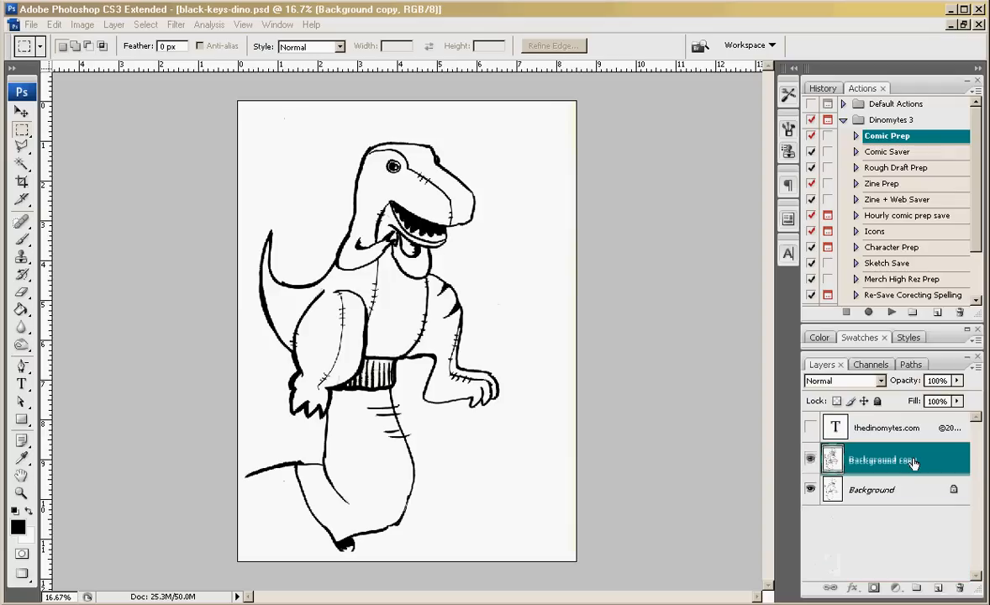
pyautogui.doubleClick(906, 462)
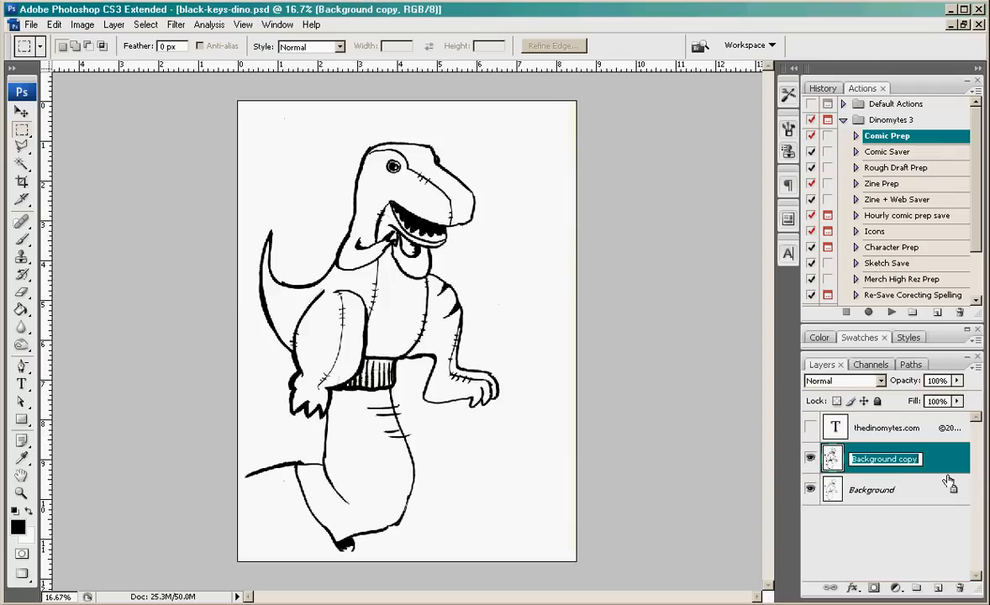
pyautogui.write('art')
pyautogui.press('Return')
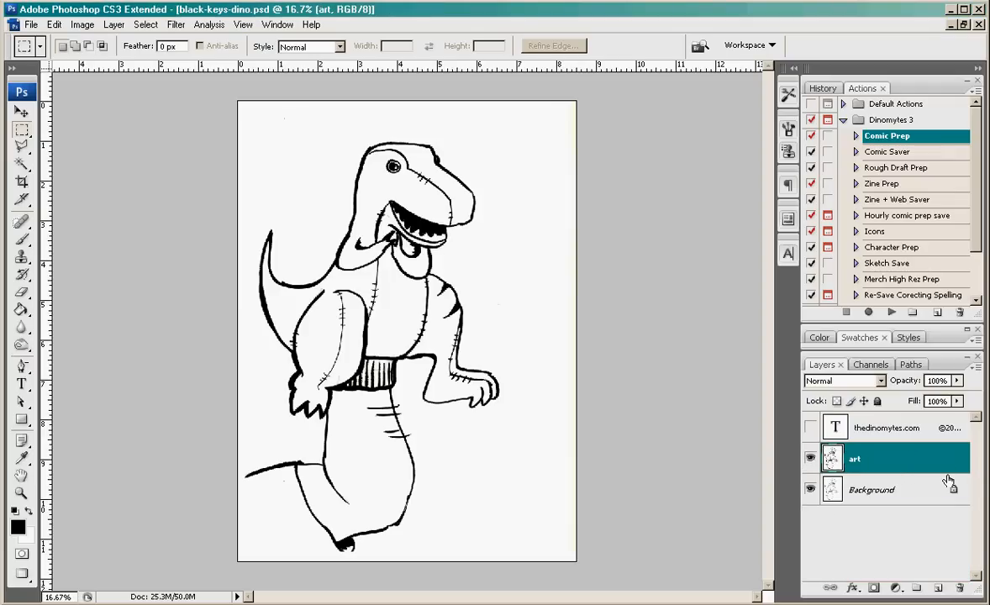
# Duplicate the art layer below the original, hide the original, and make the duplicate the active layer
pyautogui.moveTo(882, 458); pyautogui.dragTo(939, 586)
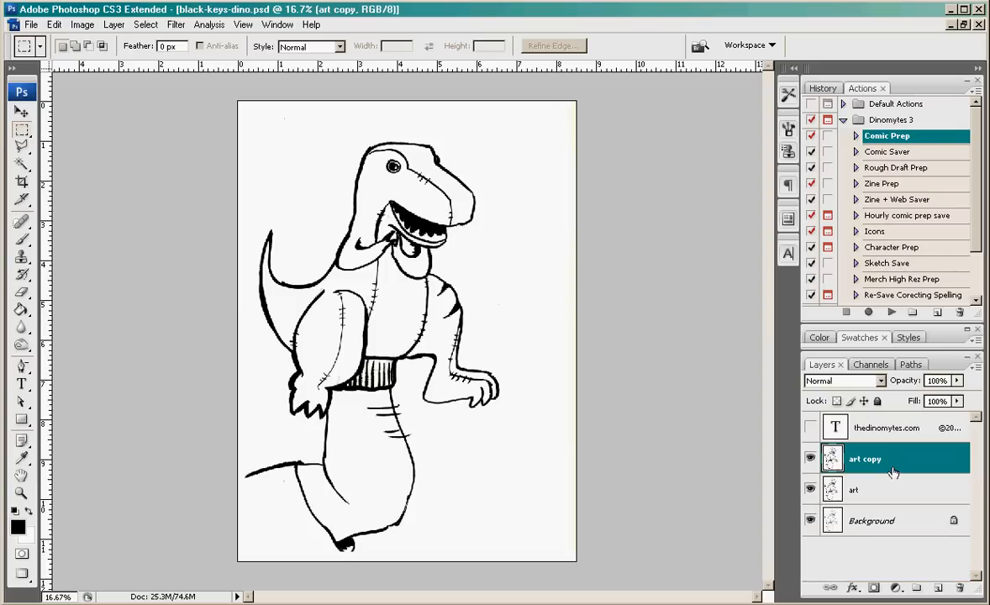
pyautogui.moveTo(888, 471); pyautogui.dragTo(865, 491)
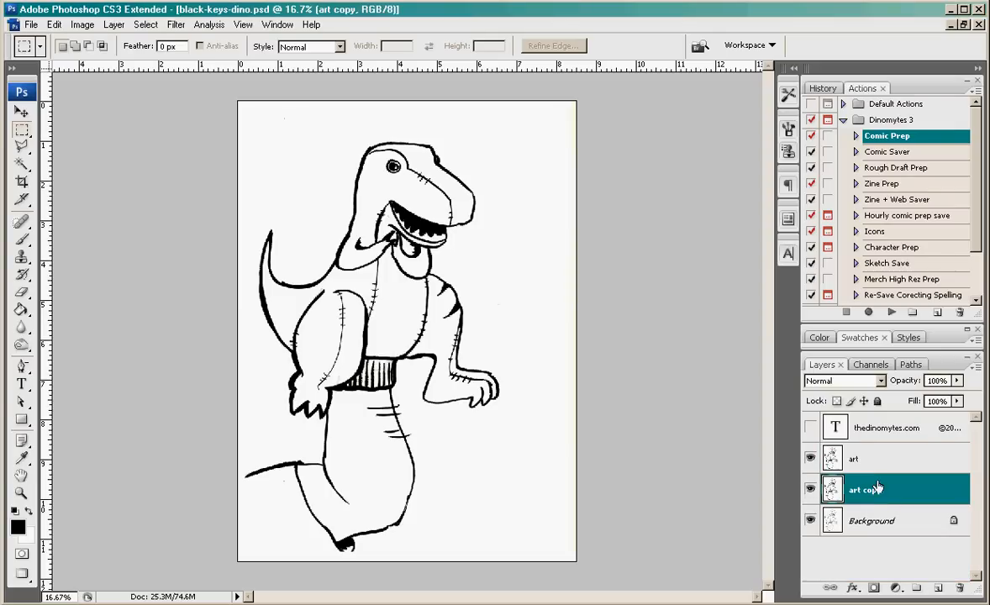
pyautogui.click(868, 461)
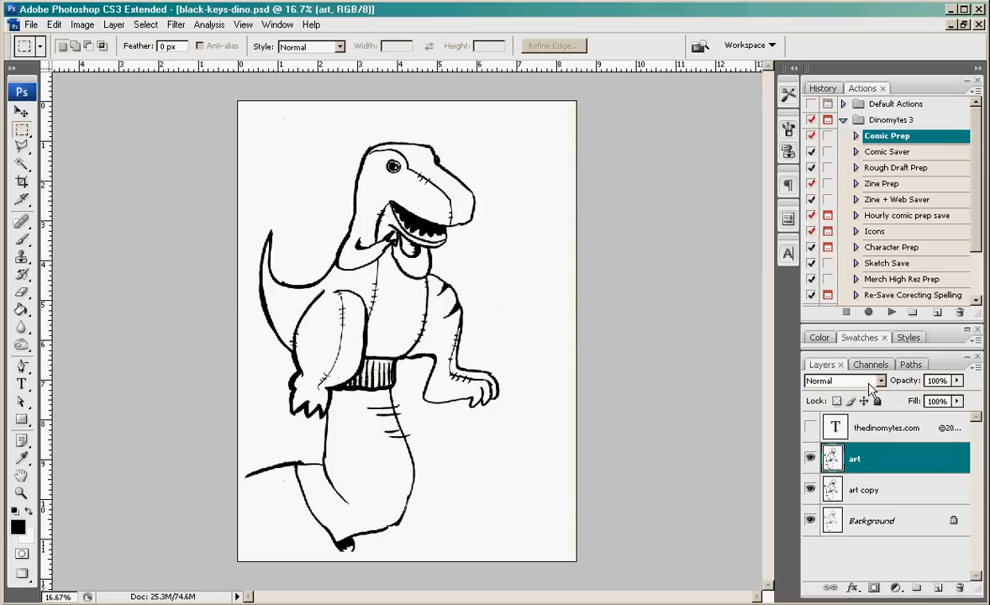
pyautogui.click(809, 459)
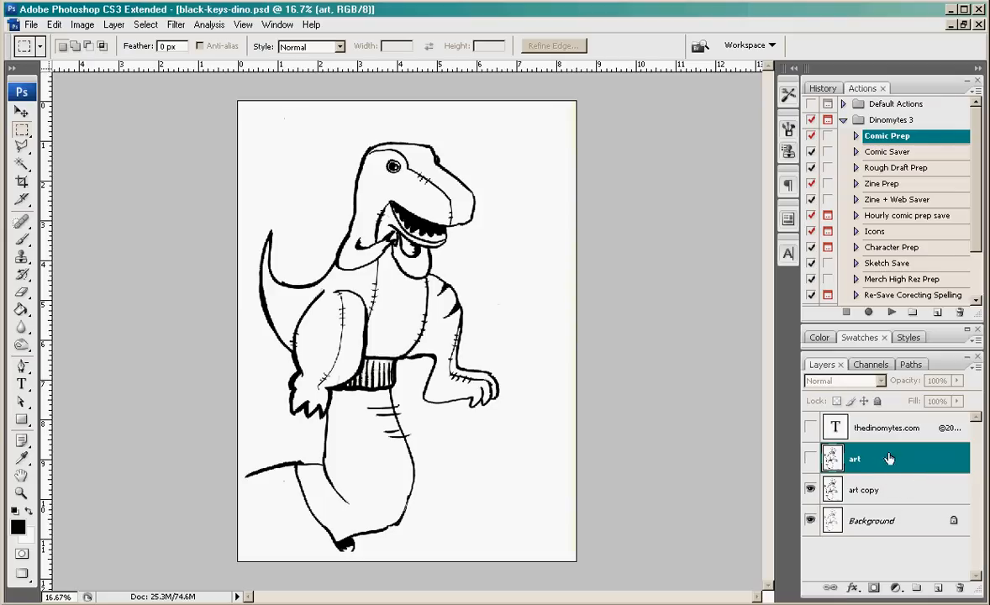
pyautogui.click(859, 485)
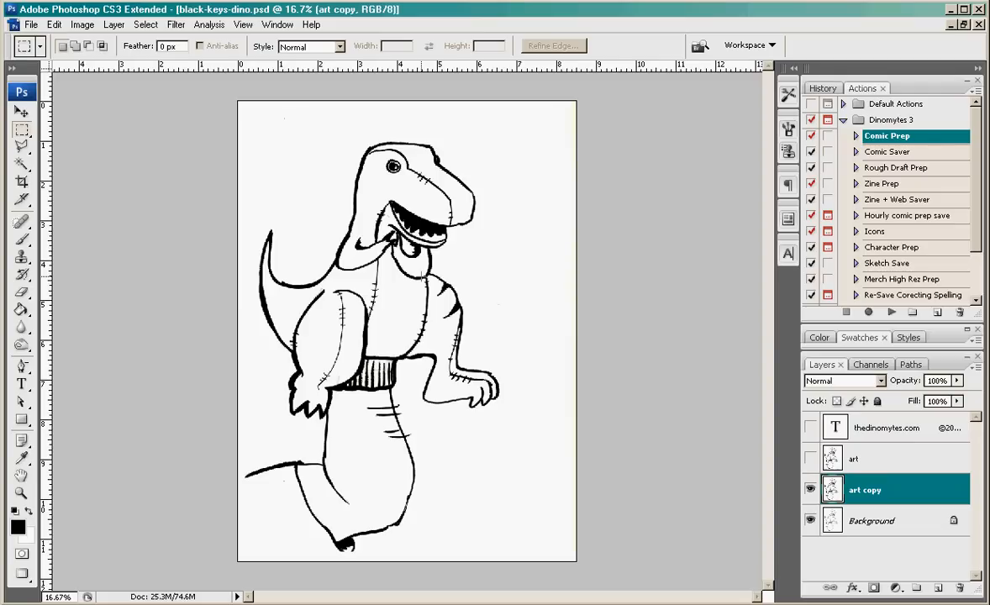
# Draw a jagged black shading line with the size 10 Brush from the top of the dinosaur's head down the snout
pyautogui.hotkey('ctrl', '+')
pyautogui.hotkey('ctrl', '+')
pyautogui.hotkey('ctrl', '+')
pyautogui.hotkey('ctrl', '+')
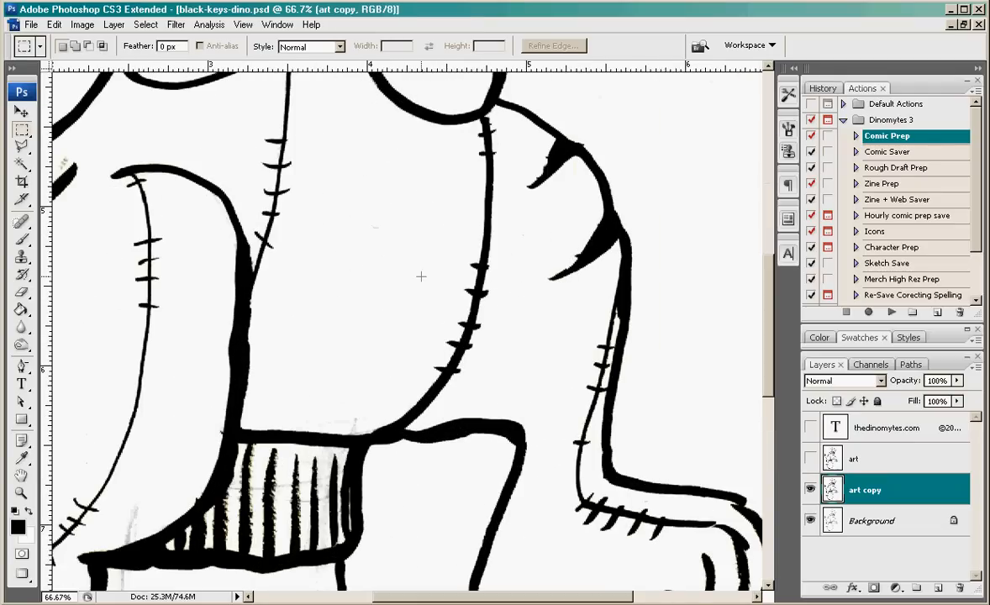
pyautogui.scroll(1, 633, 407)
pyautogui.scroll(10, 633, 406)
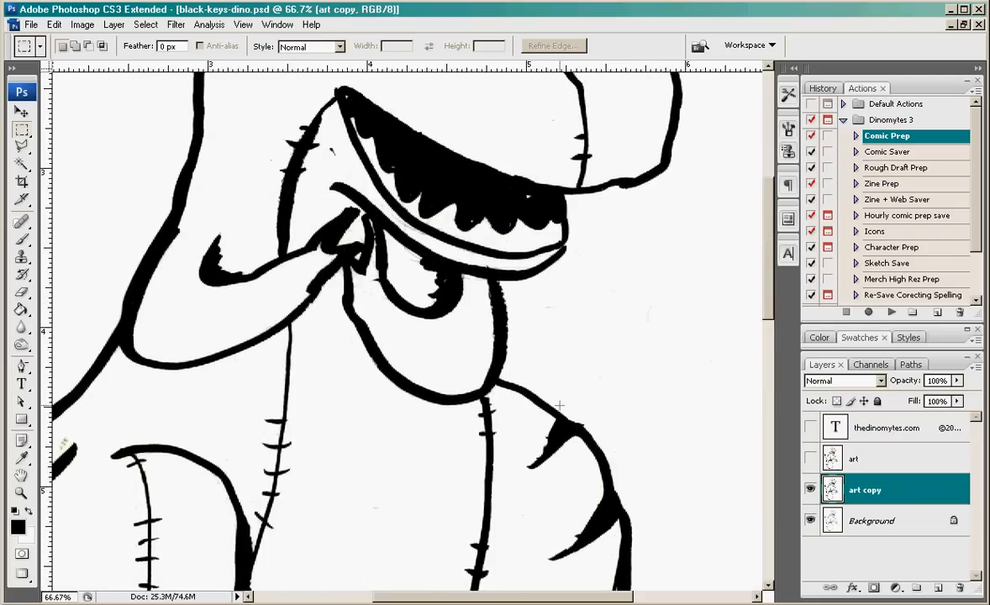
pyautogui.scroll(4, 553, 377)
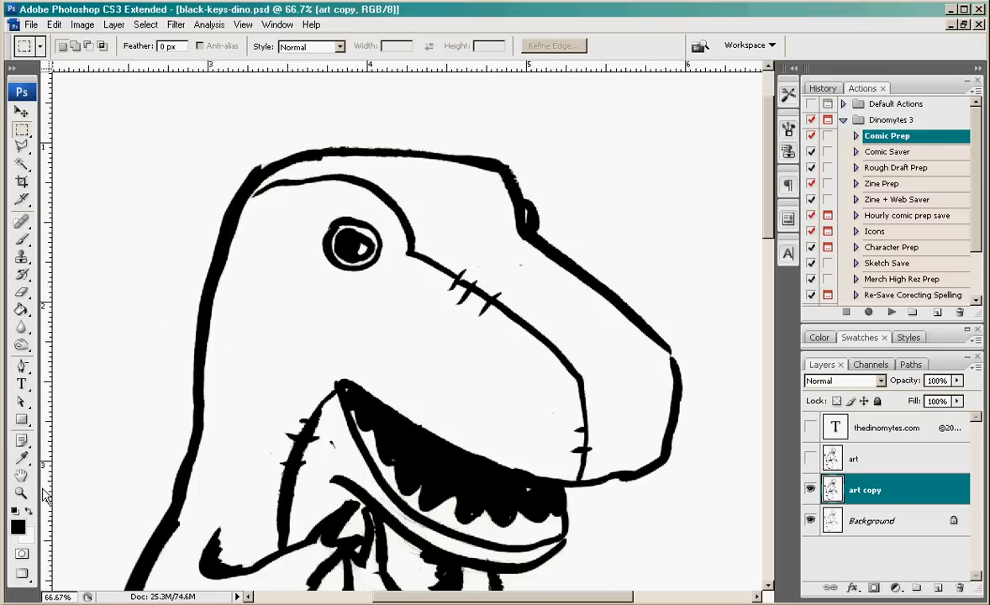
pyautogui.press('b')
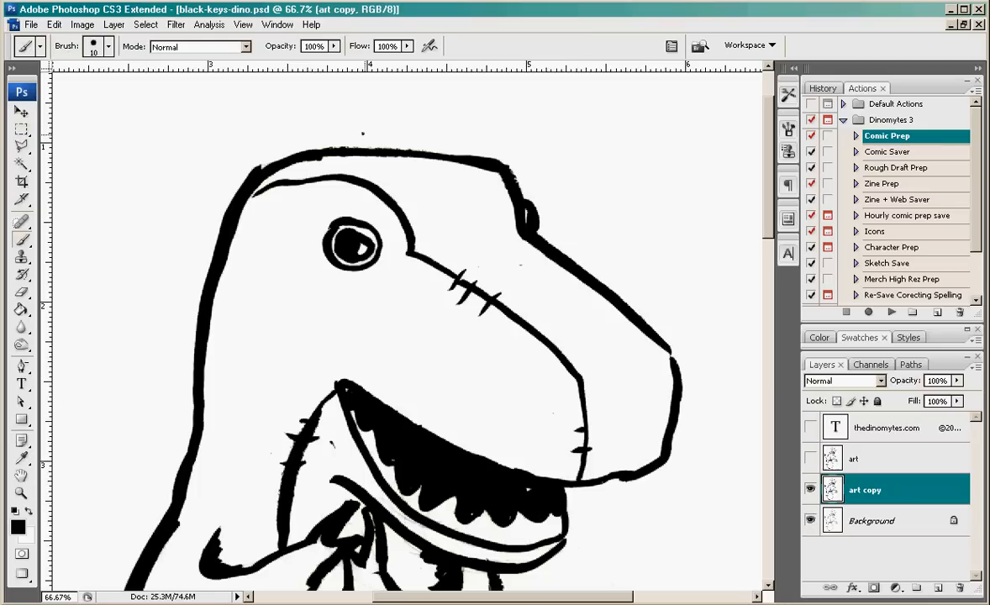
pyautogui.moveTo(363, 133)
pyautogui.mouseDown()
pyautogui.moveTo(437, 182)
pyautogui.moveTo(459, 241)
pyautogui.moveTo(477, 244)
pyautogui.moveTo(465, 250)
pyautogui.moveTo(490, 257)
pyautogui.moveTo(620, 360)
pyautogui.moveTo(612, 371)
pyautogui.moveTo(625, 442)
pyautogui.moveTo(599, 494)
pyautogui.mouseUp()
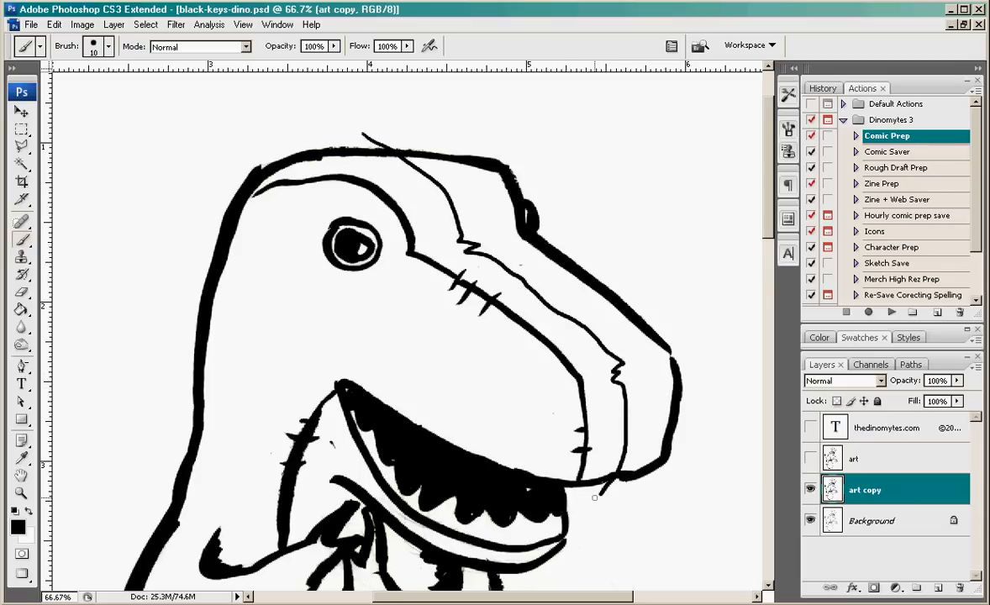
# Draw shading lines from the brow to the eye and from below the eye along the muzzle to the mouth
pyautogui.moveTo(571, 600); pyautogui.dragTo(536, 600)
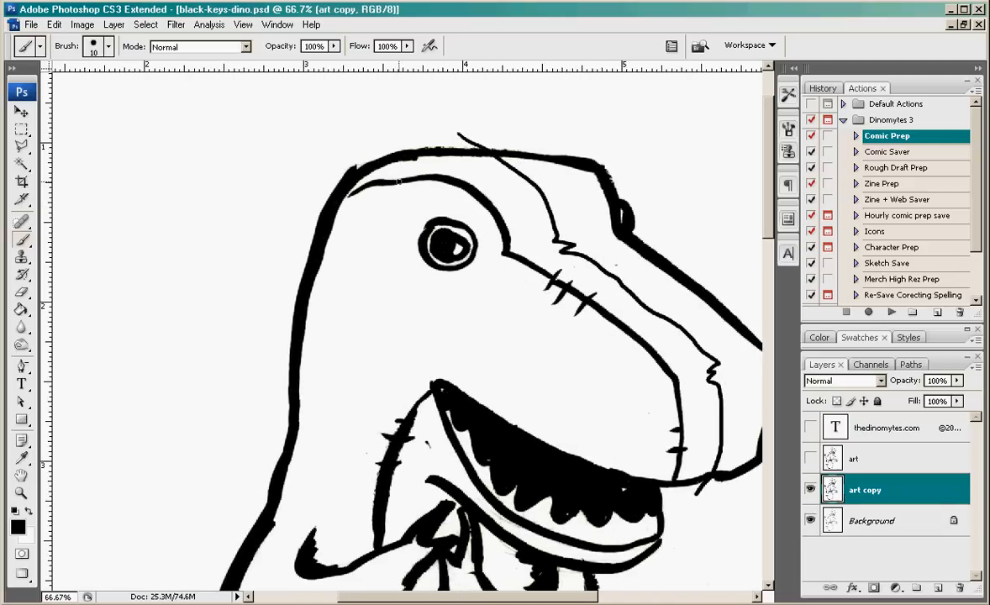
pyautogui.moveTo(419, 184); pyautogui.dragTo(443, 216)
pyautogui.moveTo(445, 272)
pyautogui.mouseDown()
pyautogui.moveTo(494, 280)
pyautogui.moveTo(496, 291)
pyautogui.moveTo(598, 338)
pyautogui.moveTo(657, 395)
pyautogui.moveTo(661, 436)
pyautogui.mouseUp()
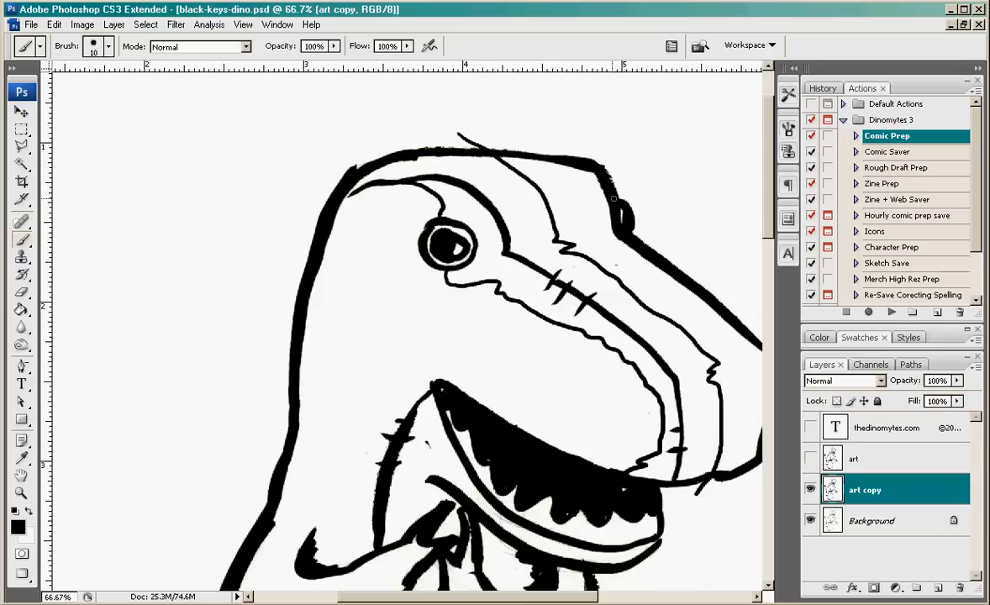
# Draw a shading line from the back of the eye down the cheek to the knot at the neck
pyautogui.moveTo(578, 599); pyautogui.dragTo(550, 598)
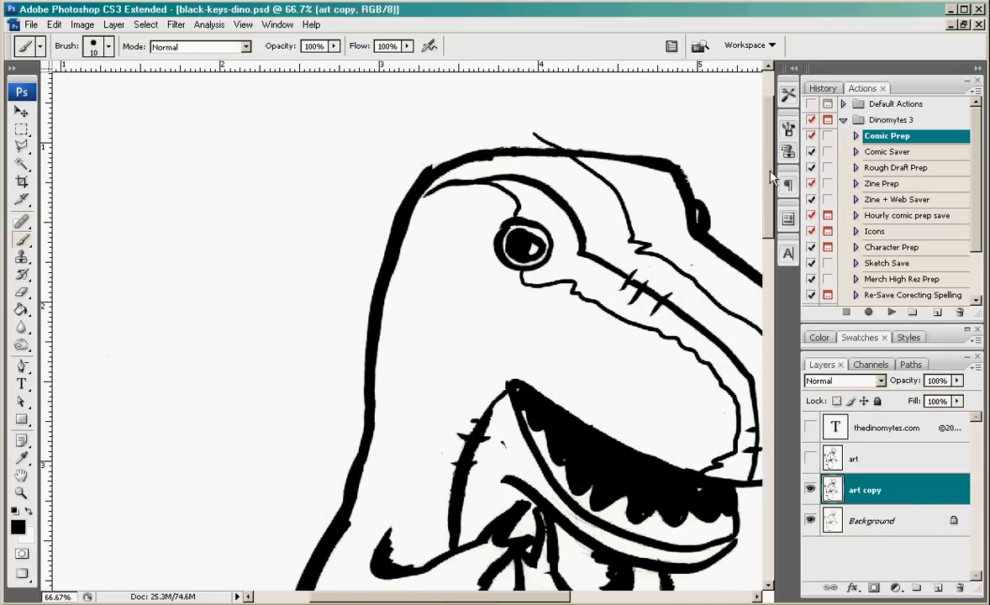
pyautogui.scroll(-5, 707, 167)
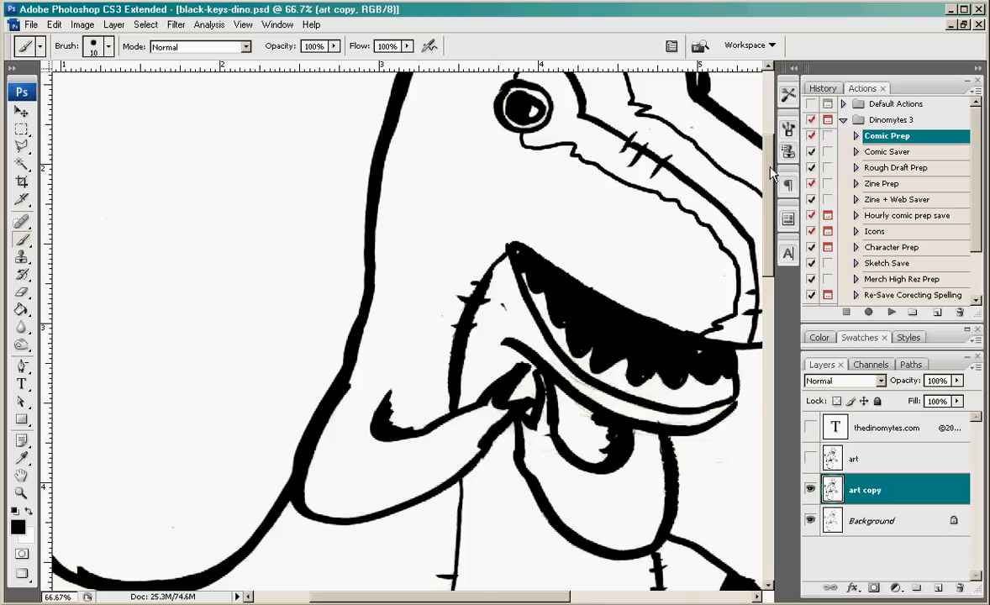
pyautogui.scroll(3, 709, 147)
pyautogui.moveTo(500, 188)
pyautogui.mouseDown()
pyautogui.moveTo(446, 275)
pyautogui.moveTo(446, 346)
pyautogui.moveTo(457, 391)
pyautogui.moveTo(481, 414)
pyautogui.moveTo(484, 484)
pyautogui.mouseUp()
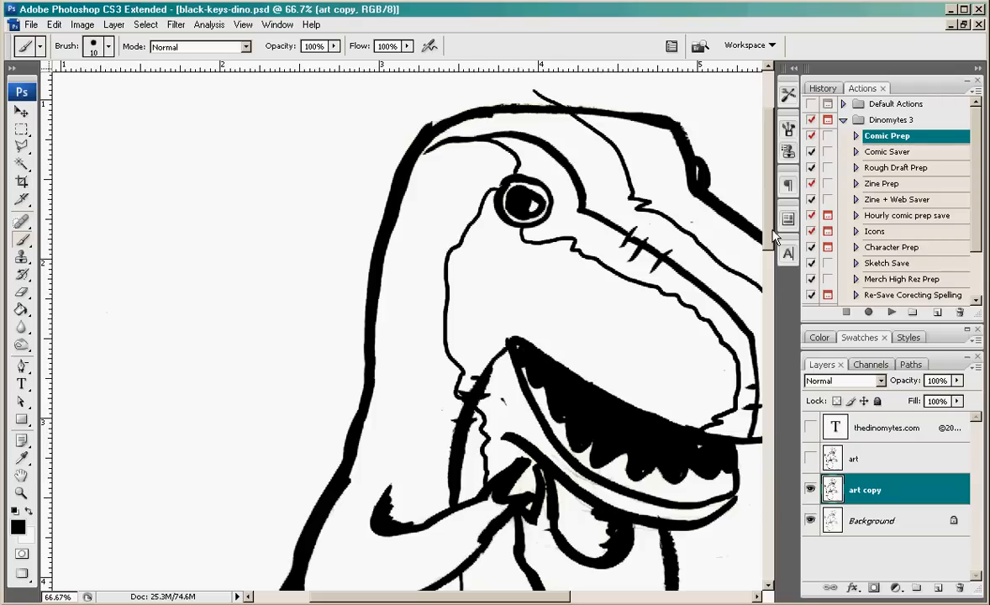
# Draw curved shading lines inside both loops of the neckerchief below the jaw
pyautogui.scroll(-10, 575, 266)
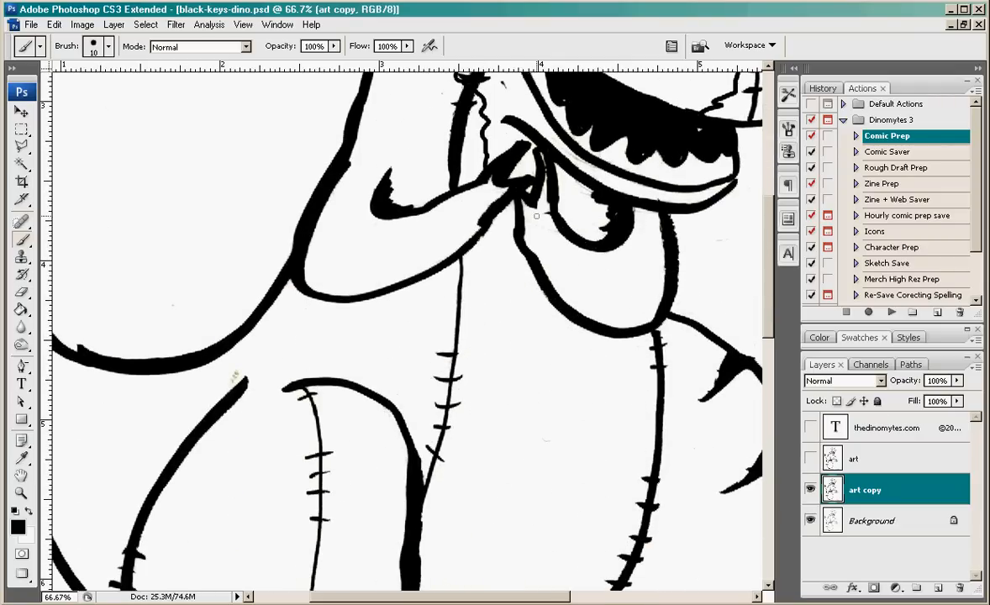
pyautogui.moveTo(536, 216)
pyautogui.mouseDown()
pyautogui.moveTo(583, 280)
pyautogui.moveTo(625, 287)
pyautogui.moveTo(643, 270)
pyautogui.moveTo(649, 210)
pyautogui.mouseUp()
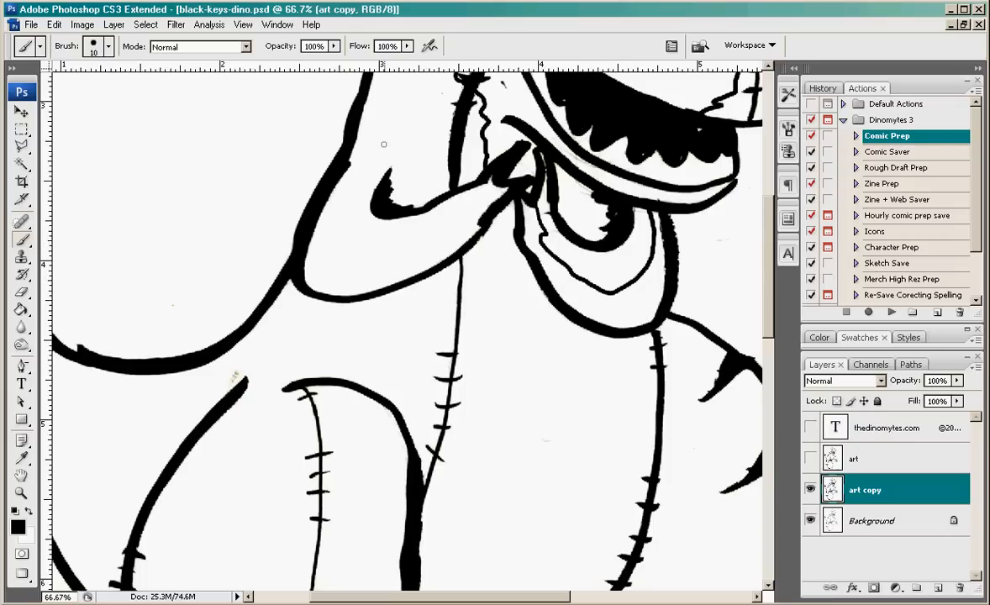
pyautogui.moveTo(392, 162)
pyautogui.mouseDown()
pyautogui.moveTo(358, 170)
pyautogui.moveTo(346, 219)
pyautogui.moveTo(353, 273)
pyautogui.moveTo(499, 185)
pyautogui.mouseUp()
# Draw a shading line from the chest seam down the dinosaur's bent arm, along the forearm and across its fingers
pyautogui.moveTo(771, 266); pyautogui.dragTo(769, 281)
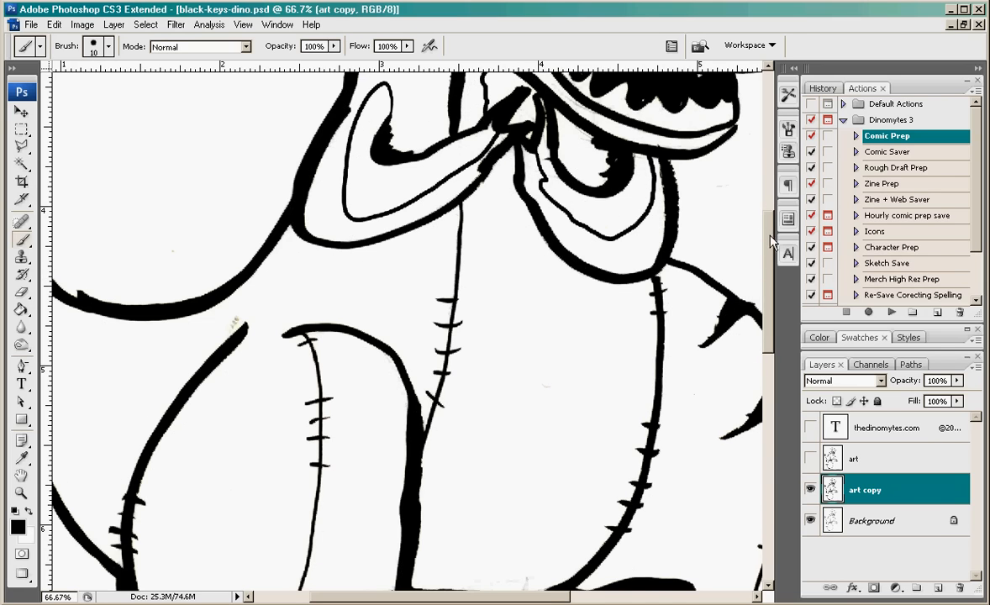
pyautogui.moveTo(771, 241); pyautogui.dragTo(770, 267)
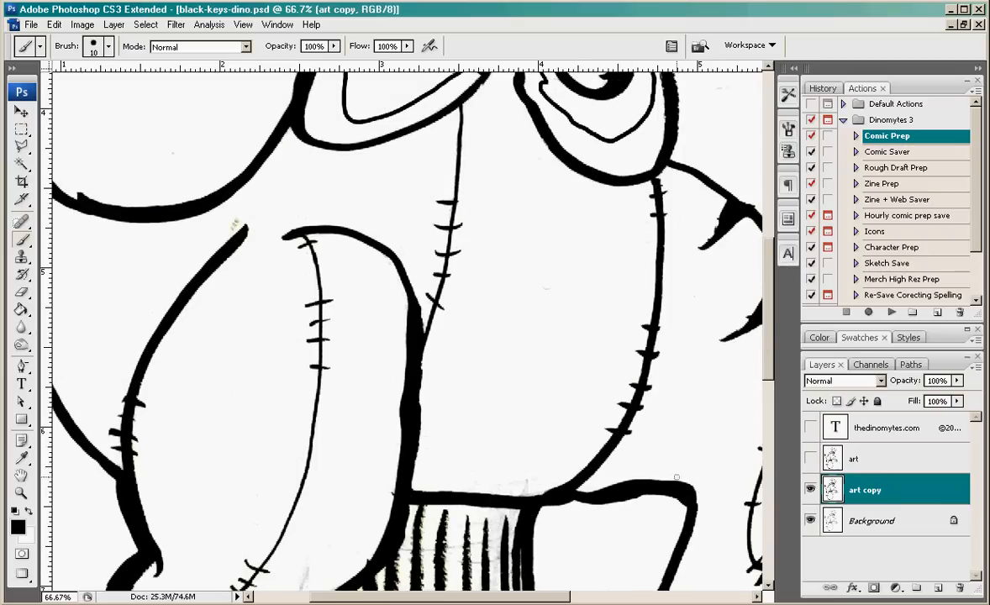
pyautogui.moveTo(555, 599); pyautogui.dragTo(602, 597)
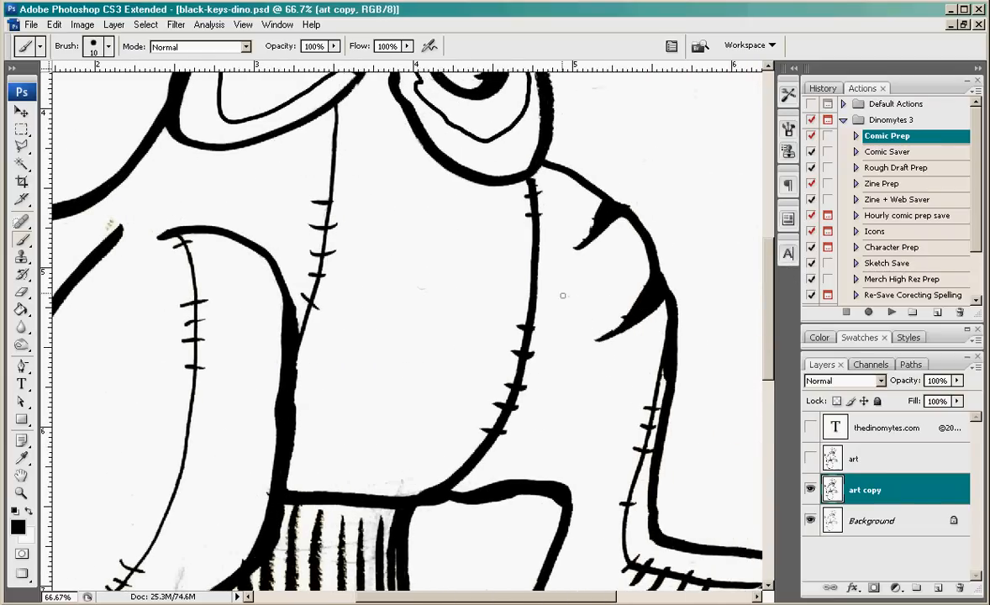
pyautogui.moveTo(536, 269)
pyautogui.mouseDown()
pyautogui.moveTo(585, 294)
pyautogui.moveTo(600, 452)
pyautogui.moveTo(588, 533)
pyautogui.mouseUp()
pyautogui.moveTo(773, 315); pyautogui.dragTo(773, 391)
pyautogui.moveTo(589, 250)
pyautogui.mouseDown()
pyautogui.moveTo(578, 367)
pyautogui.moveTo(731, 360)
pyautogui.mouseUp()
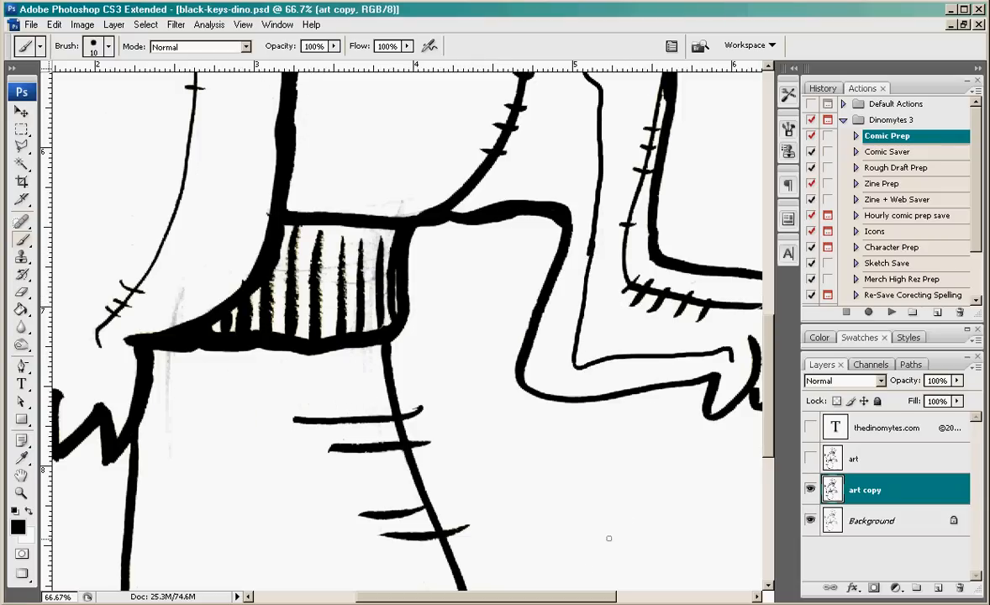
pyautogui.moveTo(591, 599); pyautogui.dragTo(651, 599)
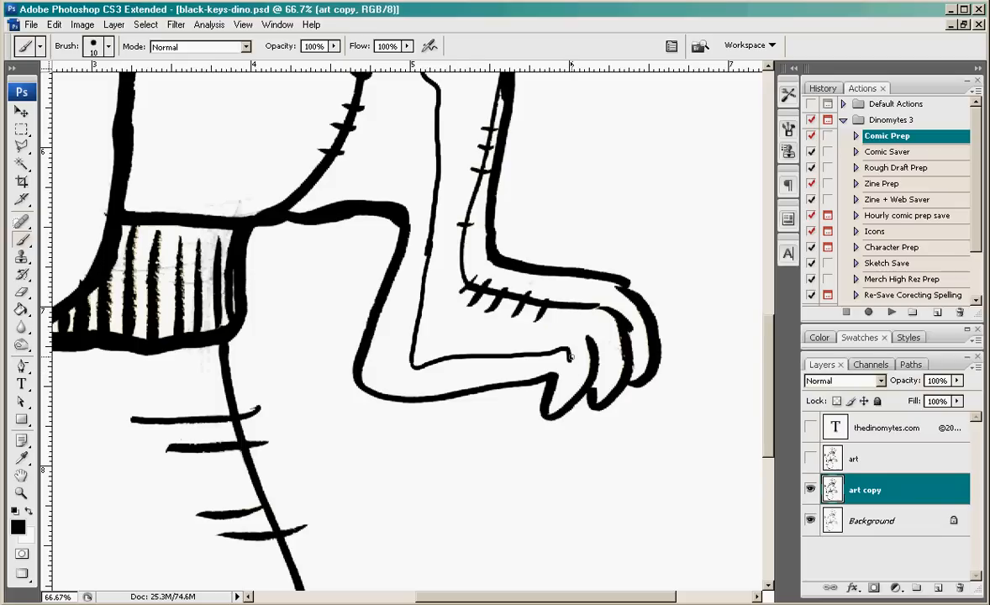
pyautogui.moveTo(594, 346)
pyautogui.mouseDown()
pyautogui.moveTo(625, 364)
pyautogui.moveTo(622, 328)
pyautogui.moveTo(647, 361)
pyautogui.mouseUp()
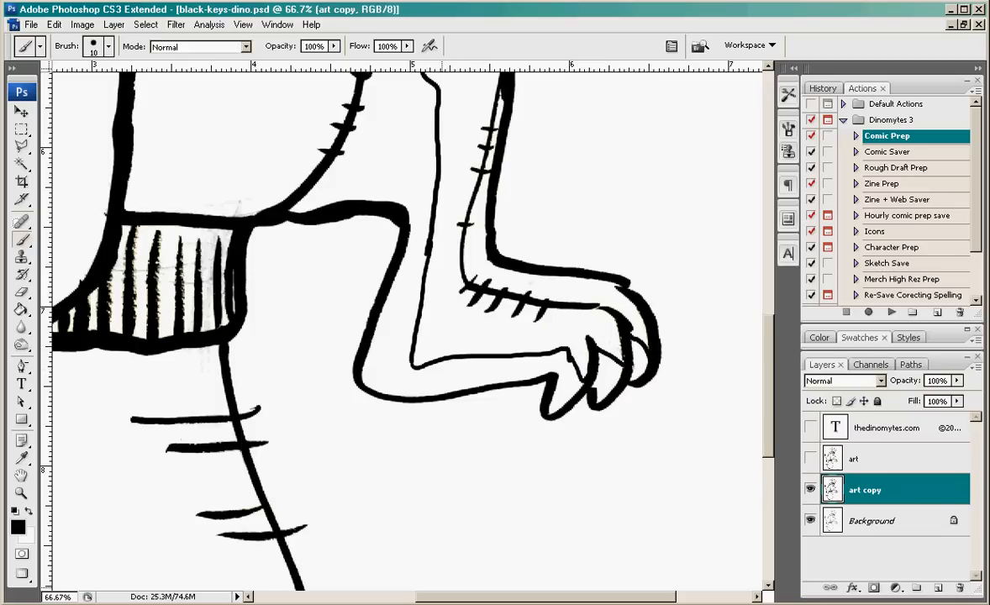
# Draw shading lines across the other hand, up to the wrist seam and inside the claws
pyautogui.moveTo(530, 597); pyautogui.dragTo(369, 596)
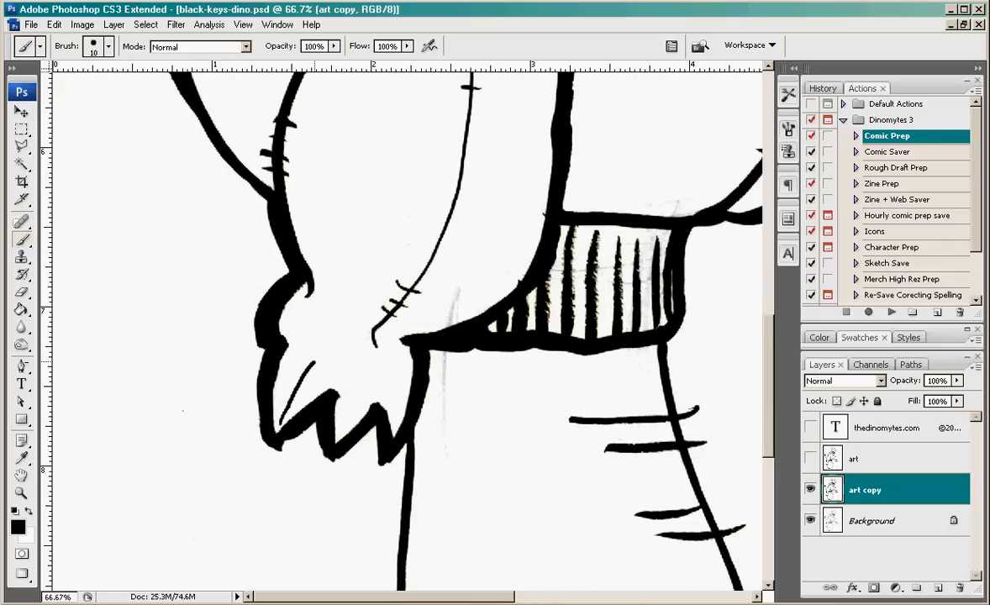
pyautogui.moveTo(320, 359); pyautogui.dragTo(280, 424)
pyautogui.moveTo(353, 434)
pyautogui.mouseDown()
pyautogui.moveTo(331, 398)
pyautogui.moveTo(416, 424)
pyautogui.moveTo(383, 408)
pyautogui.moveTo(395, 433)
pyautogui.mouseUp()
pyautogui.moveTo(280, 423)
pyautogui.mouseDown()
pyautogui.moveTo(332, 347)
pyautogui.moveTo(373, 330)
pyautogui.mouseUp()
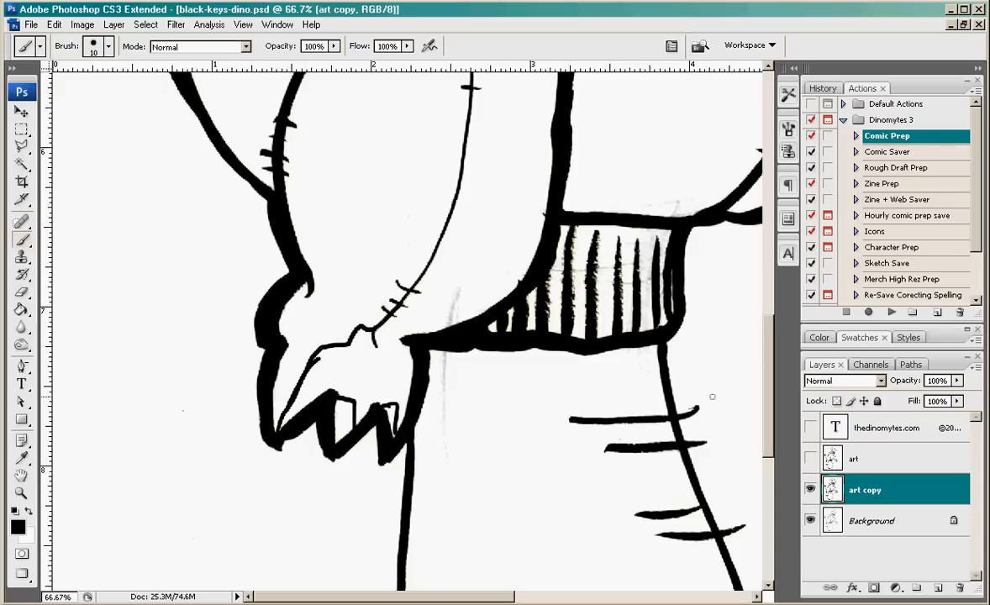
# Draw a jagged shading line from the top of the near arm up to the neckerchief's lower edge
pyautogui.scroll(5, 703, 351)
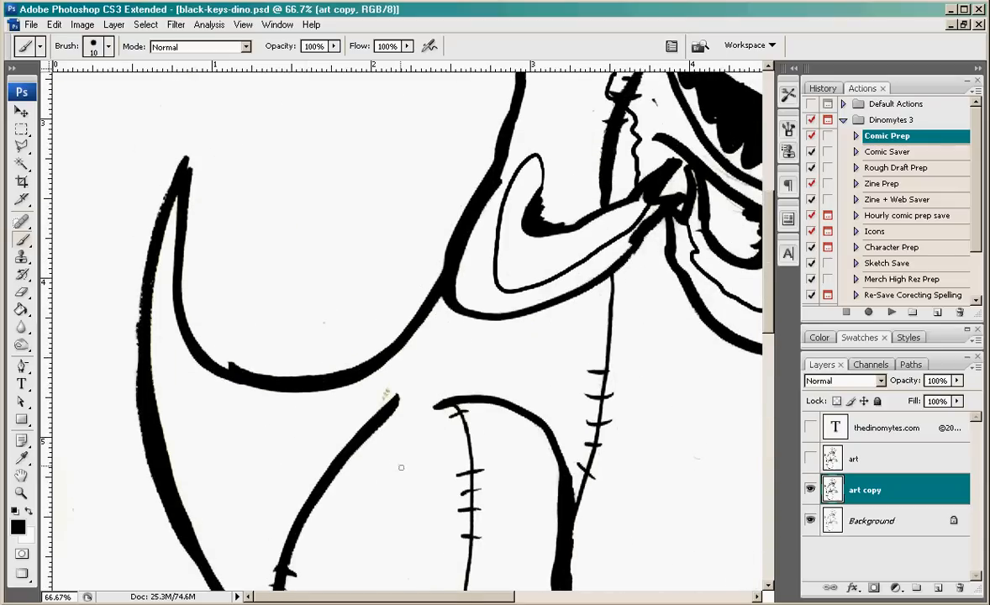
pyautogui.moveTo(452, 404)
pyautogui.mouseDown()
pyautogui.moveTo(530, 370)
pyautogui.moveTo(508, 324)
pyautogui.mouseUp()
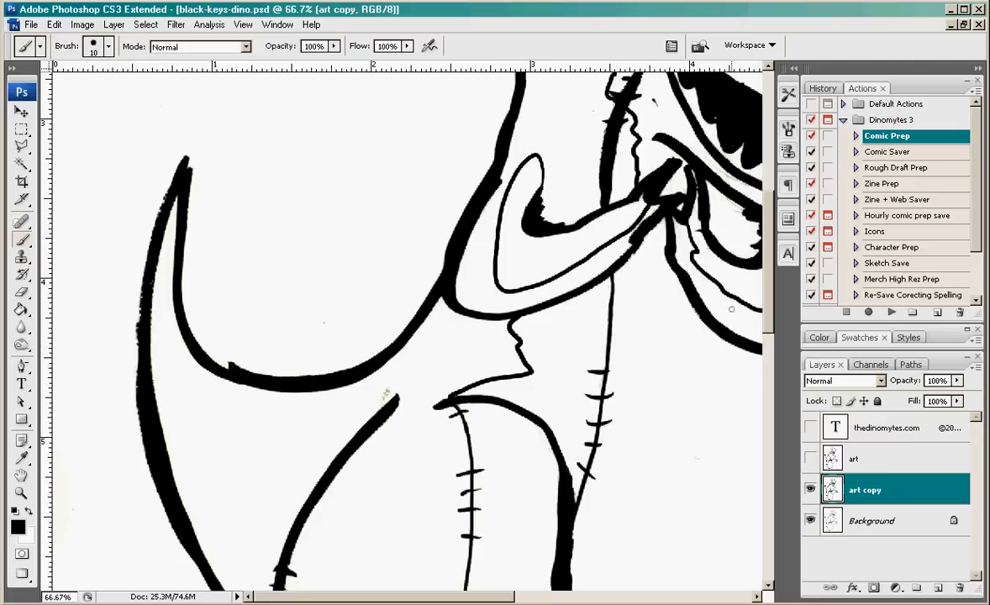
# Draw a curved shading line down inside the tail and a jagged line joining the near arm's upper end to the neckerchief
pyautogui.scroll(-3, 706, 261)
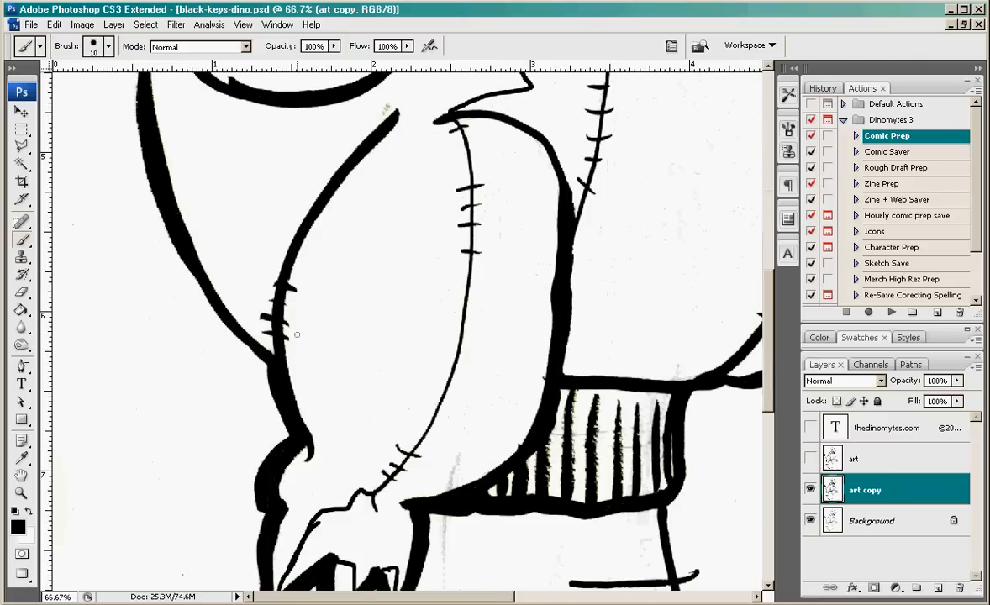
pyautogui.scroll(3, 706, 252)
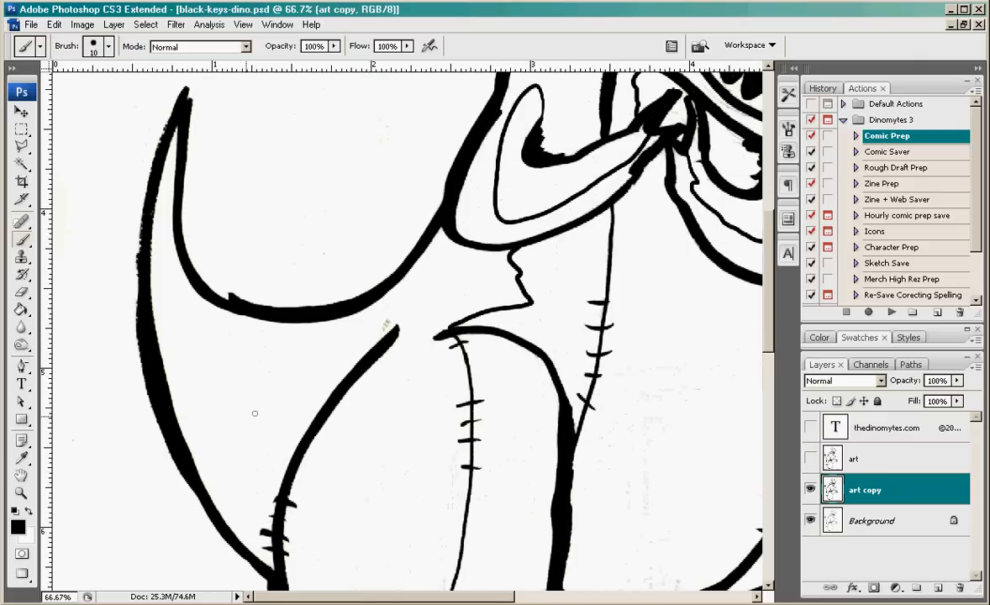
pyautogui.moveTo(176, 192)
pyautogui.mouseDown()
pyautogui.moveTo(180, 275)
pyautogui.moveTo(212, 388)
pyautogui.moveTo(289, 463)
pyautogui.mouseUp()
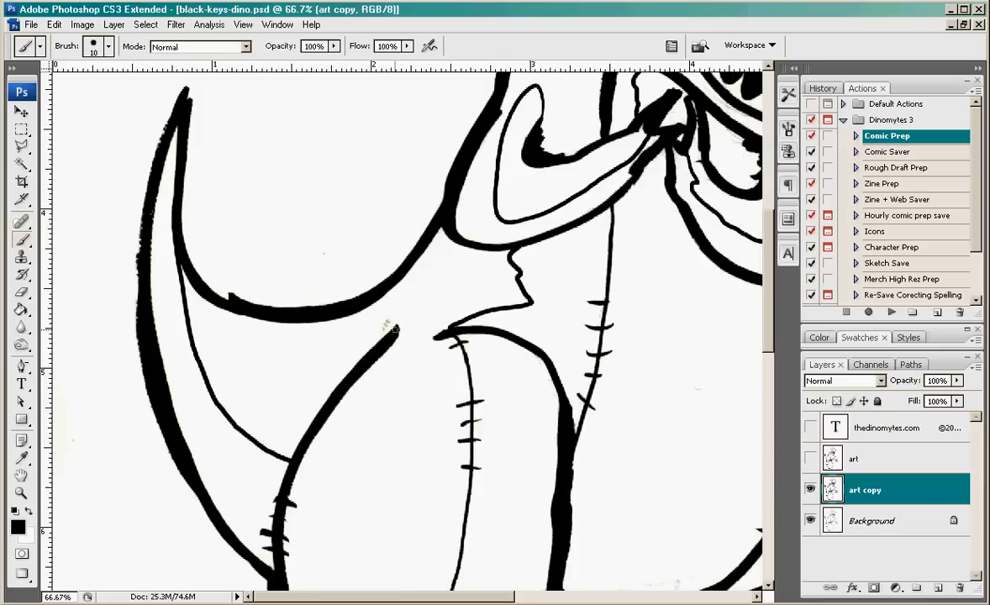
pyautogui.moveTo(395, 312)
pyautogui.mouseDown()
pyautogui.moveTo(435, 291)
pyautogui.moveTo(453, 241)
pyautogui.mouseUp()
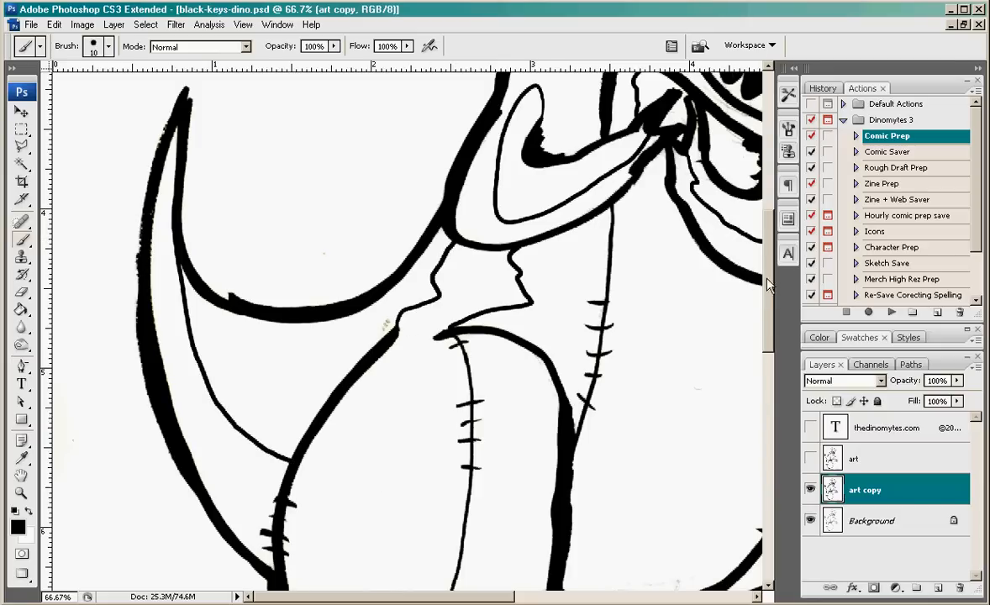
# Draw a shading line down the bent leg, continuing jaggedly across its lower part, plus short shading lines in the section beside the flared cuff
pyautogui.scroll(-5, 742, 420)
pyautogui.scroll(-2, 743, 415)
pyautogui.scroll(8, 745, 401)
pyautogui.scroll(-12, 748, 400)
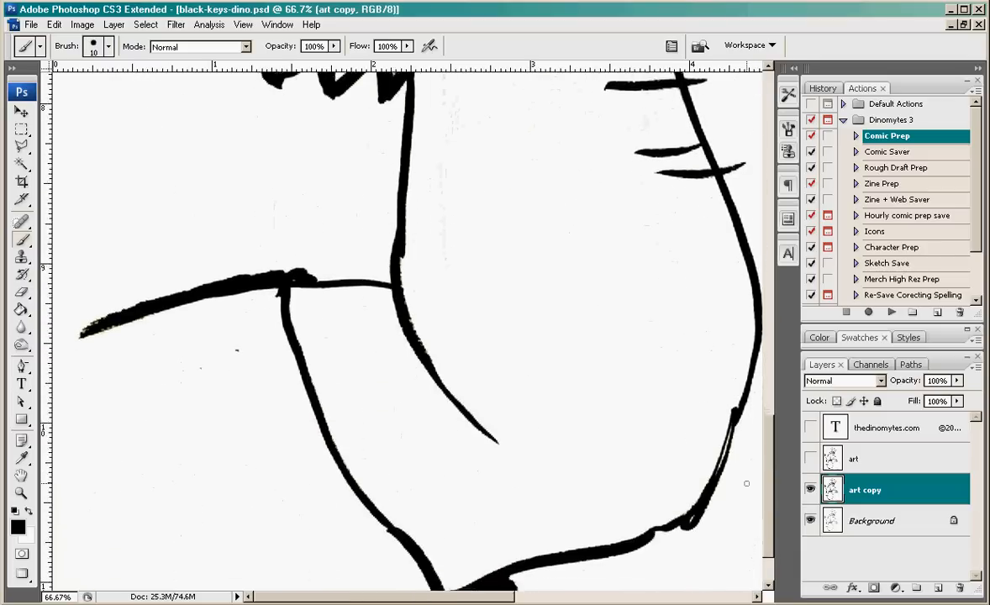
pyautogui.scroll(4, 744, 482)
pyautogui.moveTo(533, 113)
pyautogui.mouseDown()
pyautogui.moveTo(528, 161)
pyautogui.moveTo(540, 328)
pyautogui.moveTo(602, 475)
pyautogui.moveTo(595, 525)
pyautogui.mouseUp()
pyautogui.scroll(-4, 769, 409)
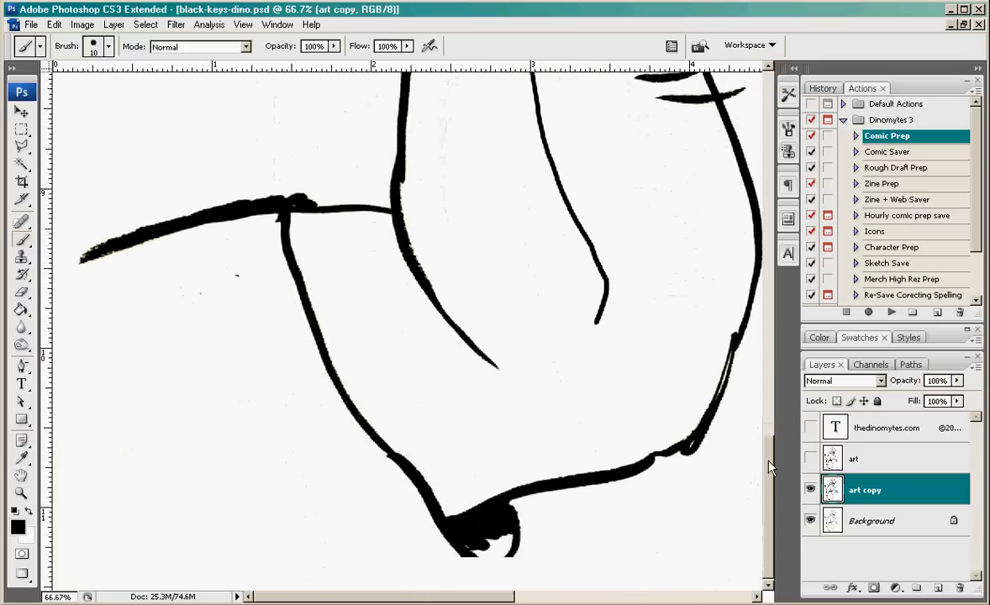
pyautogui.moveTo(587, 339)
pyautogui.mouseDown()
pyautogui.moveTo(562, 408)
pyautogui.moveTo(558, 392)
pyautogui.moveTo(479, 413)
pyautogui.moveTo(480, 384)
pyautogui.moveTo(428, 363)
pyautogui.moveTo(363, 415)
pyautogui.mouseUp()
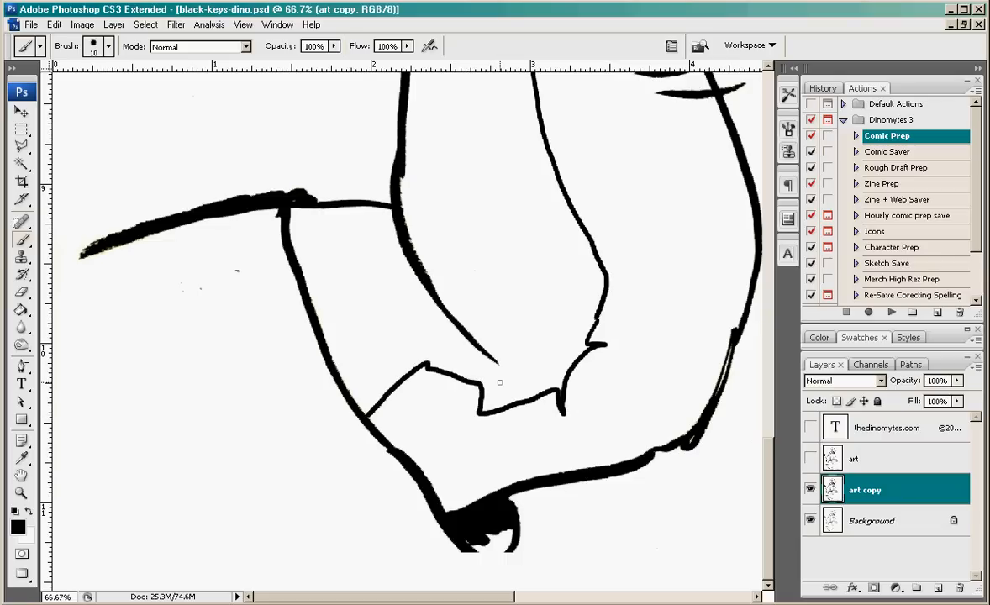
pyautogui.moveTo(303, 271)
pyautogui.mouseDown()
pyautogui.moveTo(325, 269)
pyautogui.moveTo(377, 231)
pyautogui.moveTo(384, 203)
pyautogui.mouseUp()
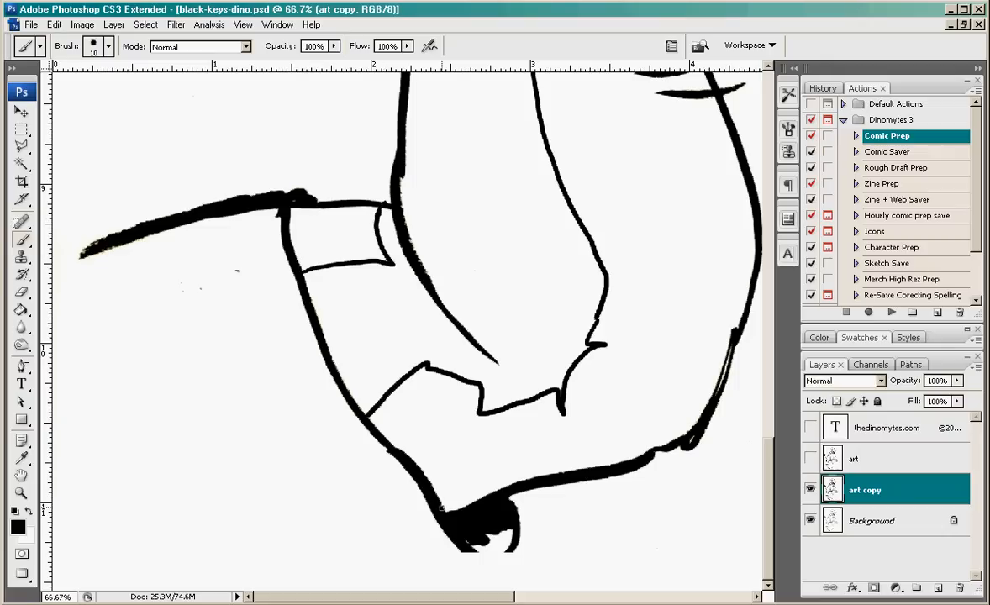
pyautogui.moveTo(402, 353)
pyautogui.mouseDown()
pyautogui.moveTo(437, 431)
pyautogui.moveTo(486, 489)
pyautogui.mouseUp()
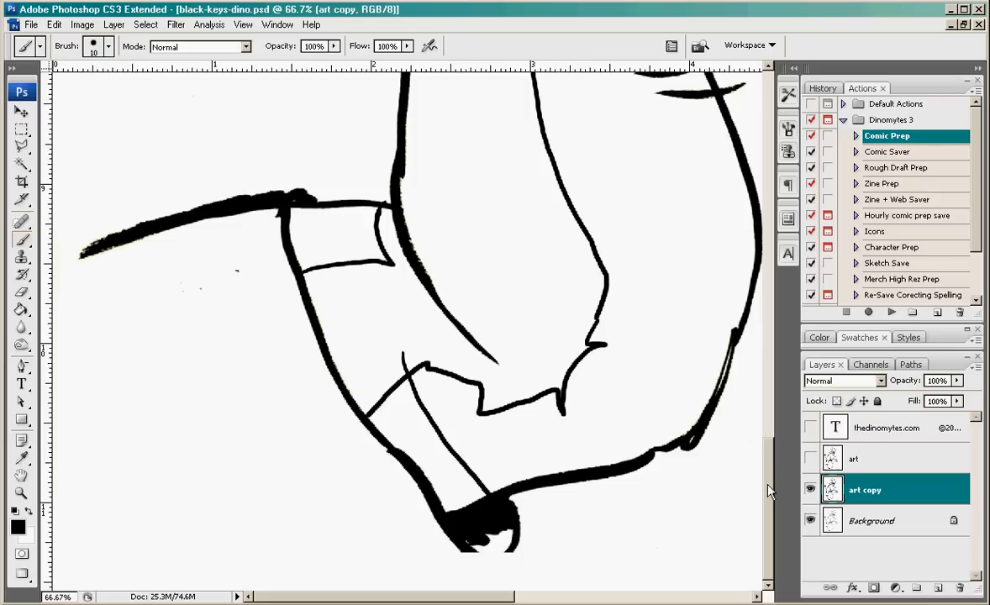
# Draw a band line inside the flared trouser cuff and close the cuff's open outer and lower edges
pyautogui.moveTo(75, 314)
pyautogui.mouseDown()
pyautogui.moveTo(252, 259)
pyautogui.moveTo(260, 314)
pyautogui.moveTo(375, 512)
pyautogui.moveTo(446, 571)
pyautogui.moveTo(472, 560)
pyautogui.moveTo(461, 545)
pyautogui.moveTo(472, 560)
pyautogui.moveTo(508, 547)
pyautogui.moveTo(481, 553)
pyautogui.moveTo(464, 544)
pyautogui.moveTo(488, 558)
pyautogui.moveTo(452, 566)
pyautogui.mouseUp()
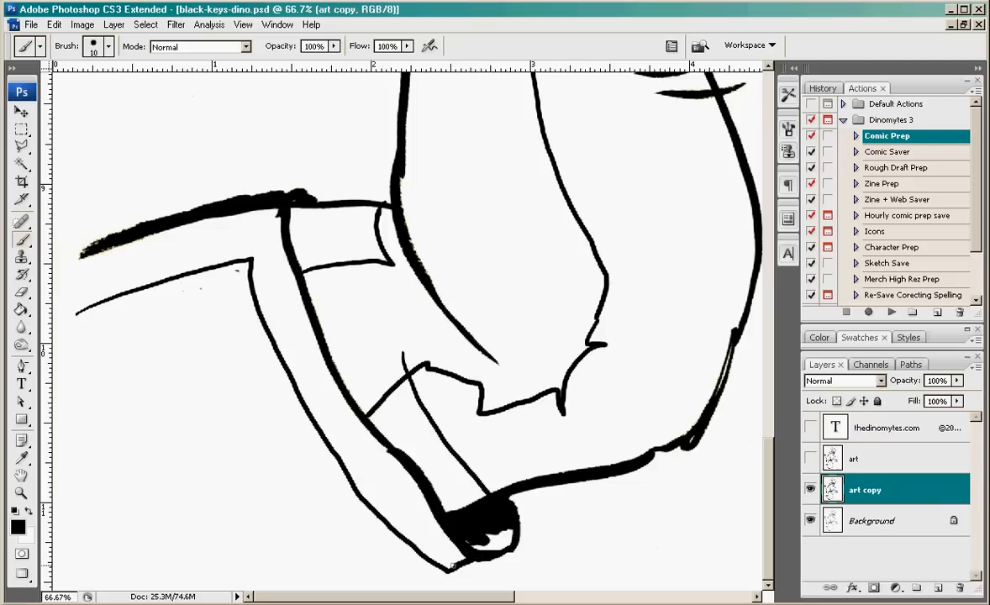
pyautogui.moveTo(94, 222)
pyautogui.mouseDown()
pyautogui.moveTo(79, 314)
pyautogui.moveTo(80, 539)
pyautogui.mouseUp()
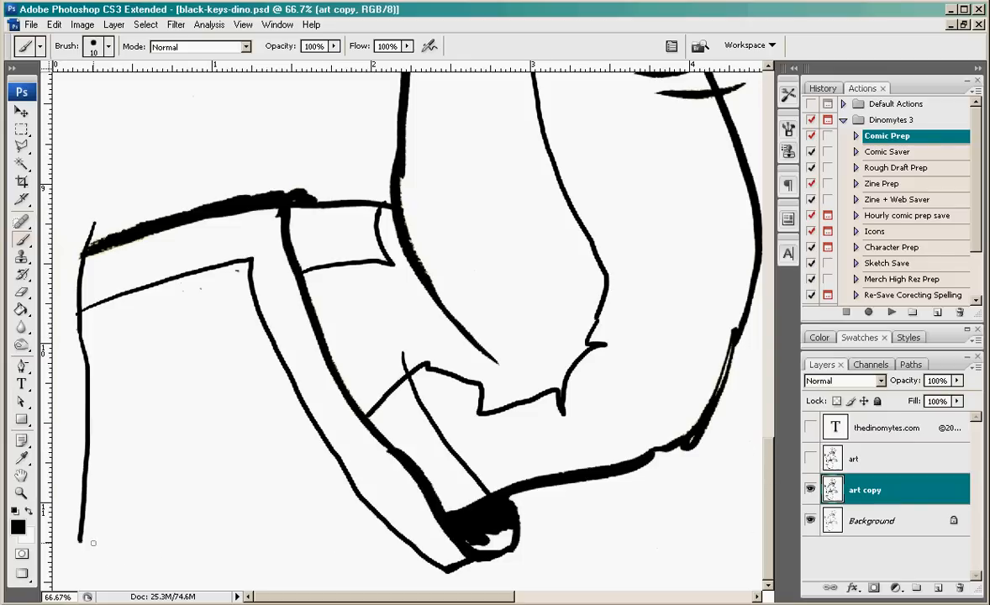
pyautogui.moveTo(79, 504)
pyautogui.mouseDown()
pyautogui.moveTo(84, 565)
pyautogui.moveTo(458, 571)
pyautogui.mouseUp()
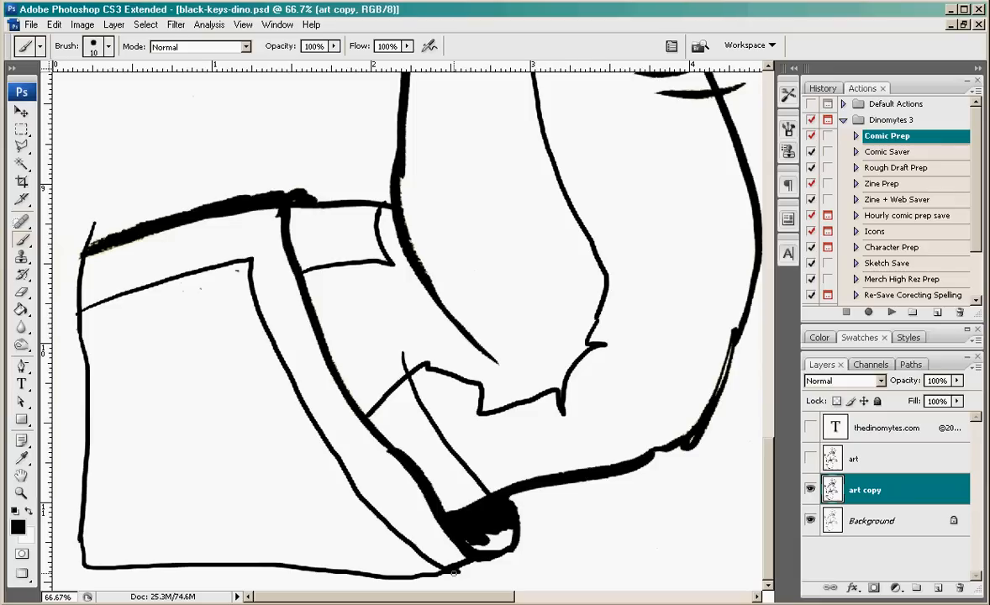
pyautogui.hotkey('ctrl', '-')
pyautogui.hotkey('ctrl', '-')
pyautogui.hotkey('ctrl', '-')
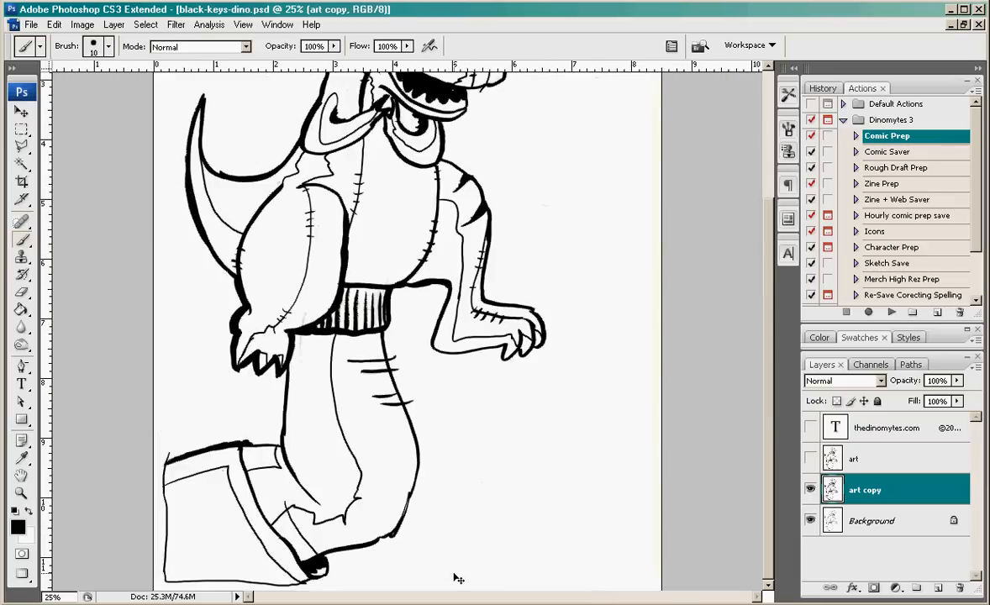
pyautogui.hotkey('ctrl', '-')
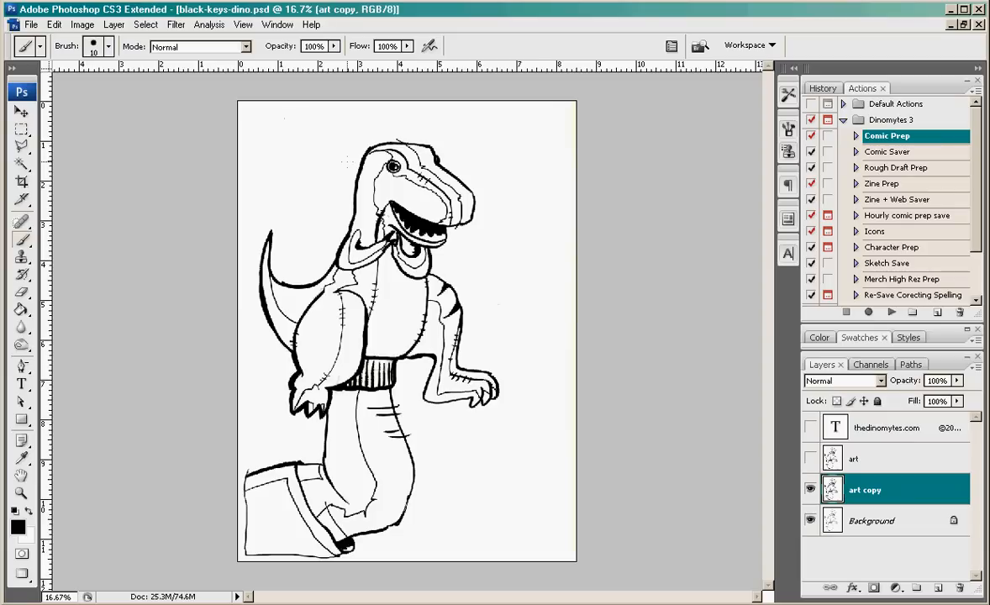
pyautogui.hotkey('shift', '+')
pyautogui.hotkey('shift', '+')
pyautogui.hotkey('ctrl', '+')
pyautogui.hotkey('ctrl', '+')
pyautogui.hotkey('ctrl', '+')
pyautogui.hotkey('ctrl', '+')
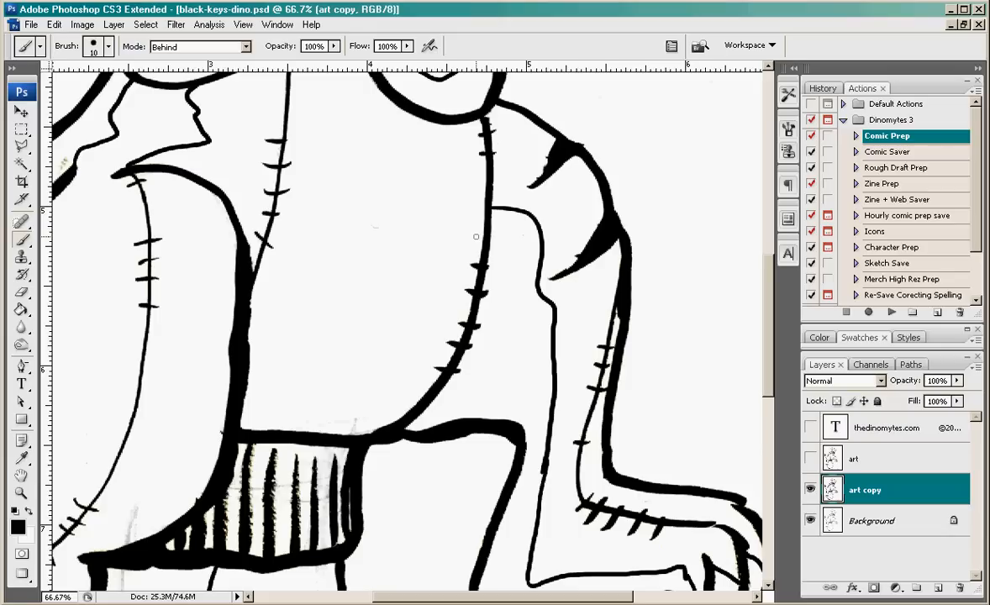
pyautogui.hotkey('shift', 'alt', 'n')
pyautogui.moveTo(344, 398)
pyautogui.mouseDown()
pyautogui.moveTo(369, 361)
pyautogui.moveTo(412, 338)
pyautogui.mouseUp()
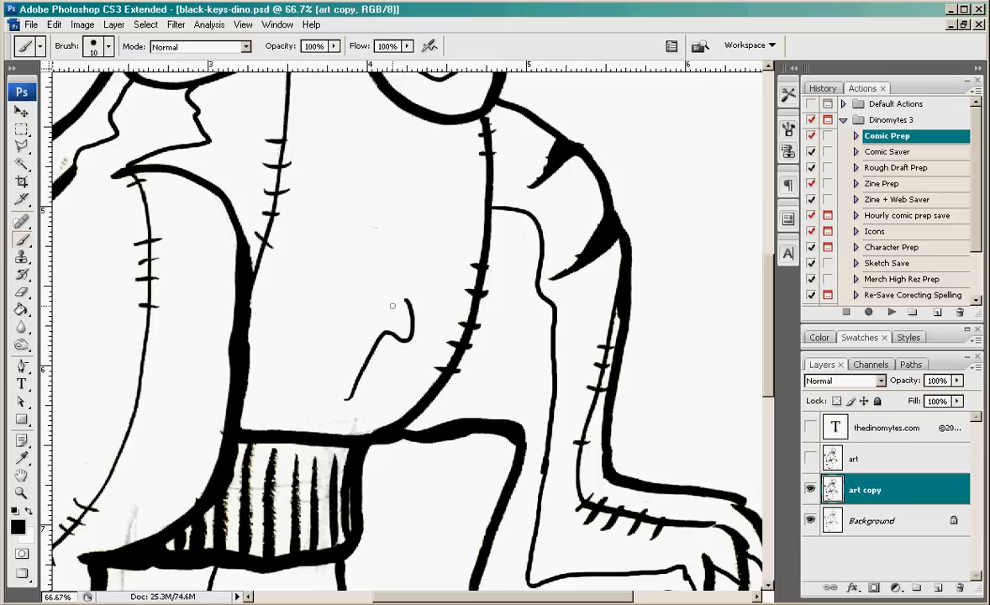
pyautogui.hotkey('ctrl', 'z')
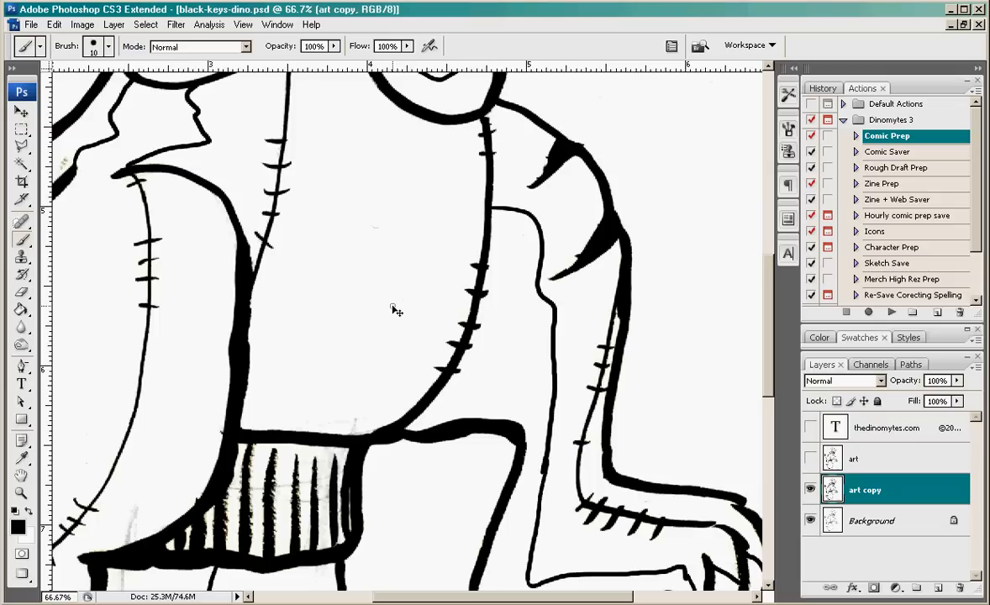
# Draw a long shading line along the torso between the waistband and the neckerchief's lower edge
pyautogui.moveTo(308, 432)
pyautogui.mouseDown()
pyautogui.moveTo(369, 347)
pyautogui.moveTo(374, 134)
pyautogui.moveTo(385, 85)
pyautogui.mouseUp()
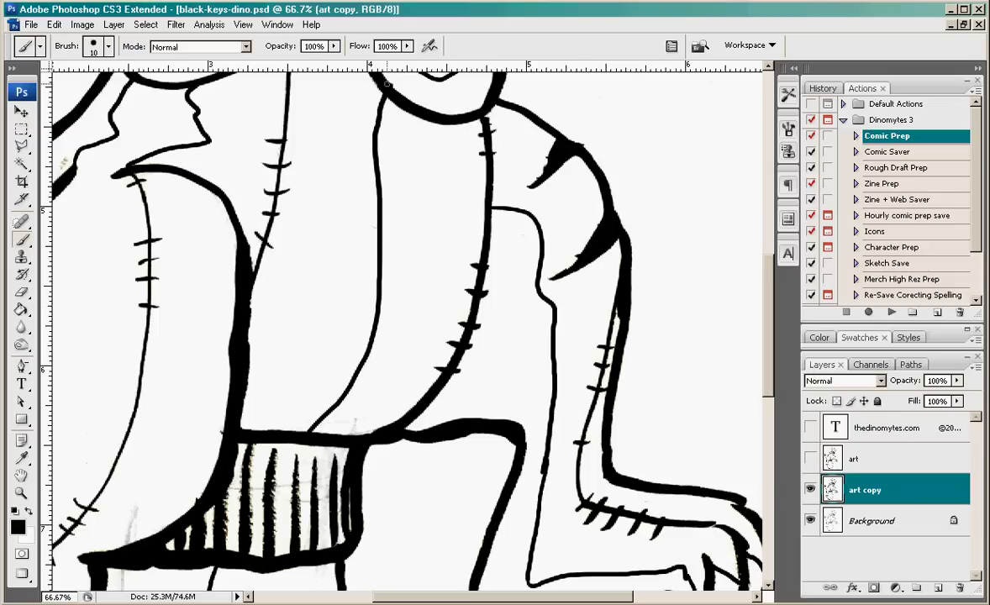
pyautogui.hotkey('ctrl', '-')
pyautogui.hotkey('ctrl', '-')
pyautogui.hotkey('ctrl', '-')
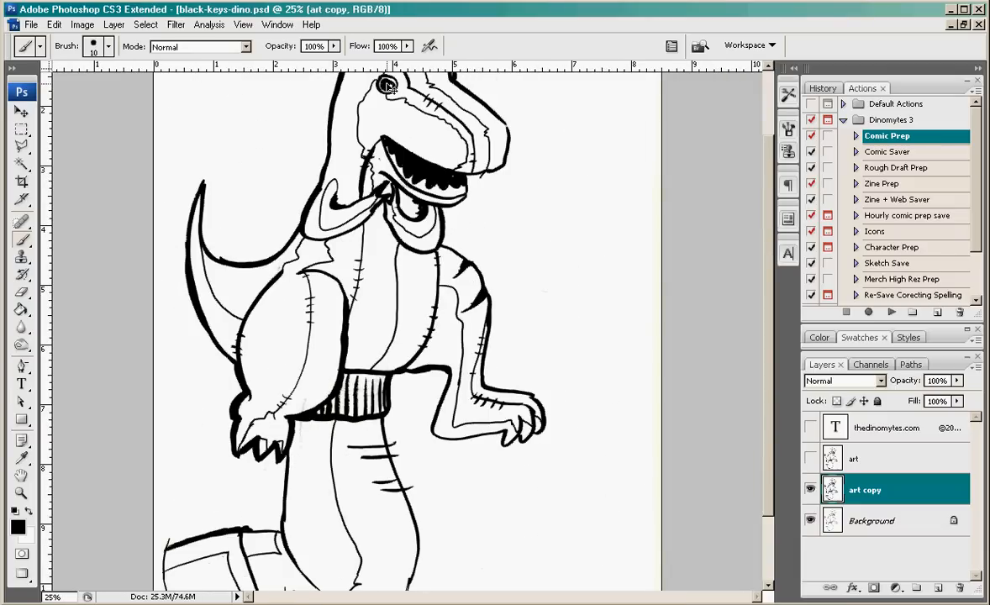
pyautogui.hotkey('ctrl', '-')
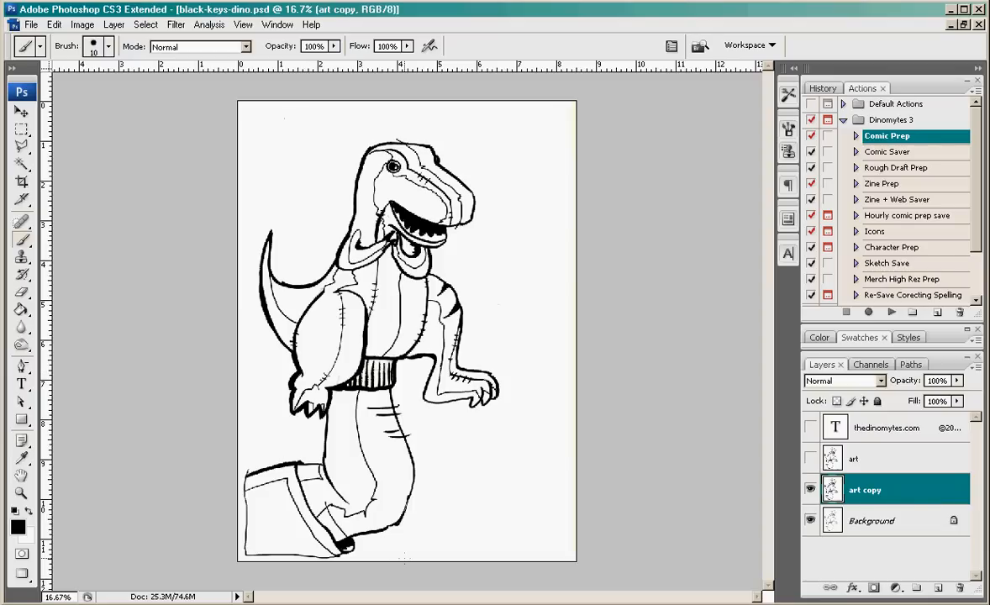
# Draw a curved shadow line across the chest just below the neckerchief, reaching the far torso seam
pyautogui.hotkey('ctrl', '-')
pyautogui.hotkey('ctrl', '-')
pyautogui.hotkey('ctrl', '+')
pyautogui.hotkey('ctrl', '+')
pyautogui.hotkey('ctrl', '+')
pyautogui.hotkey('ctrl', '+')
pyautogui.hotkey('ctrl', '+')
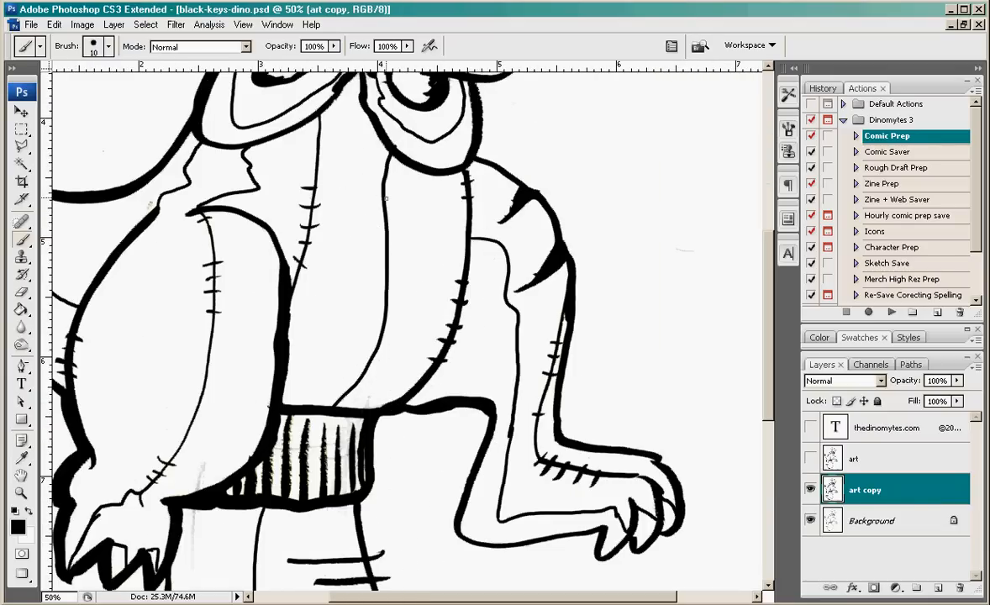
pyautogui.moveTo(372, 179)
pyautogui.mouseDown()
pyautogui.moveTo(439, 206)
pyautogui.moveTo(470, 187)
pyautogui.mouseUp()
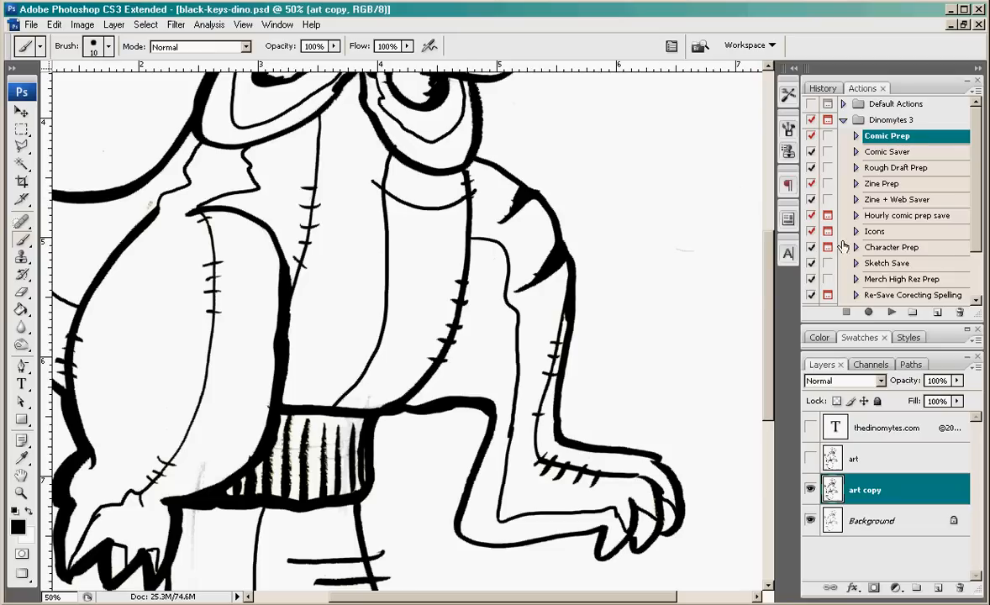
pyautogui.hotkey('ctrl', '-')
pyautogui.hotkey('ctrl', '-')
pyautogui.hotkey('ctrl', '-')
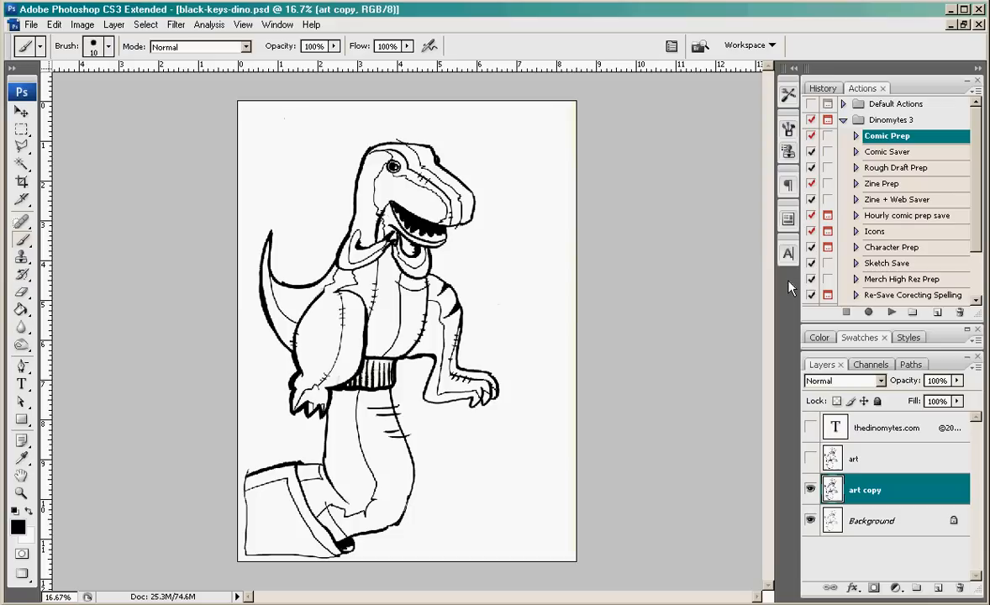
# Apply a Threshold adjustment at level 128 to the art copy layer, and return to the Brush tool
pyautogui.click(176, 25)
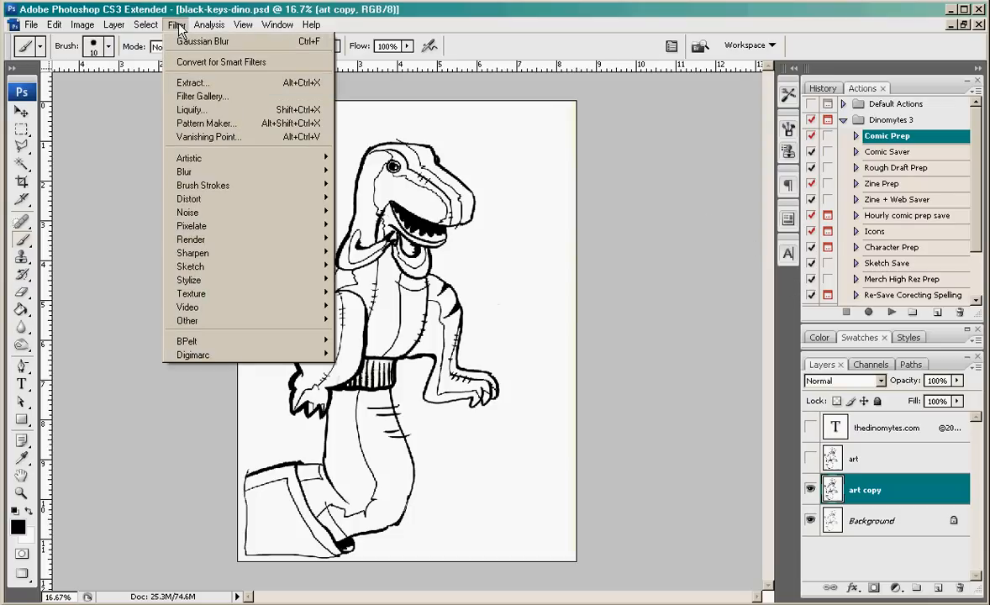
pyautogui.moveTo(84, 25)
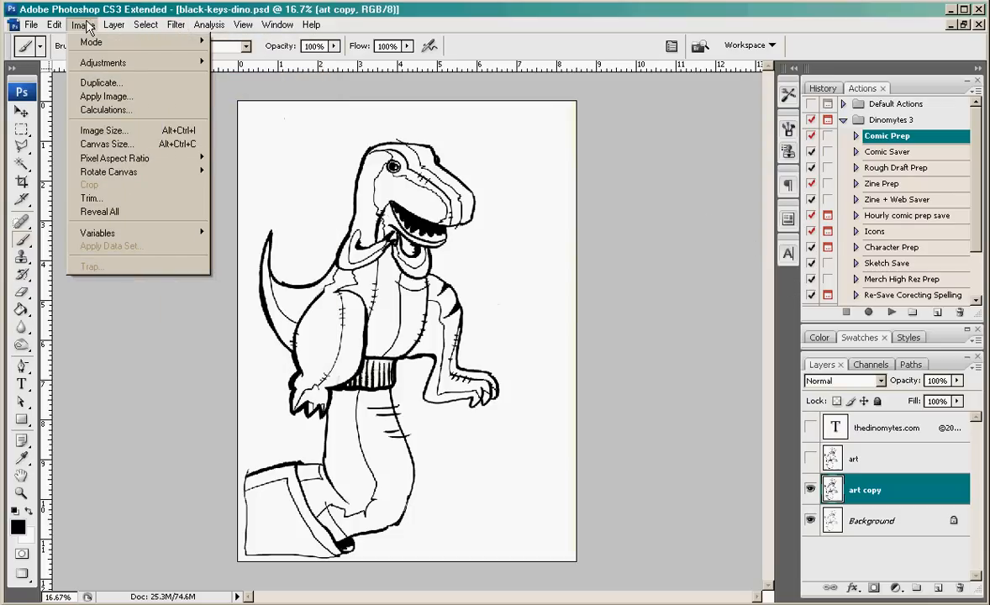
pyautogui.moveTo(100, 49)
pyautogui.moveTo(164, 61)
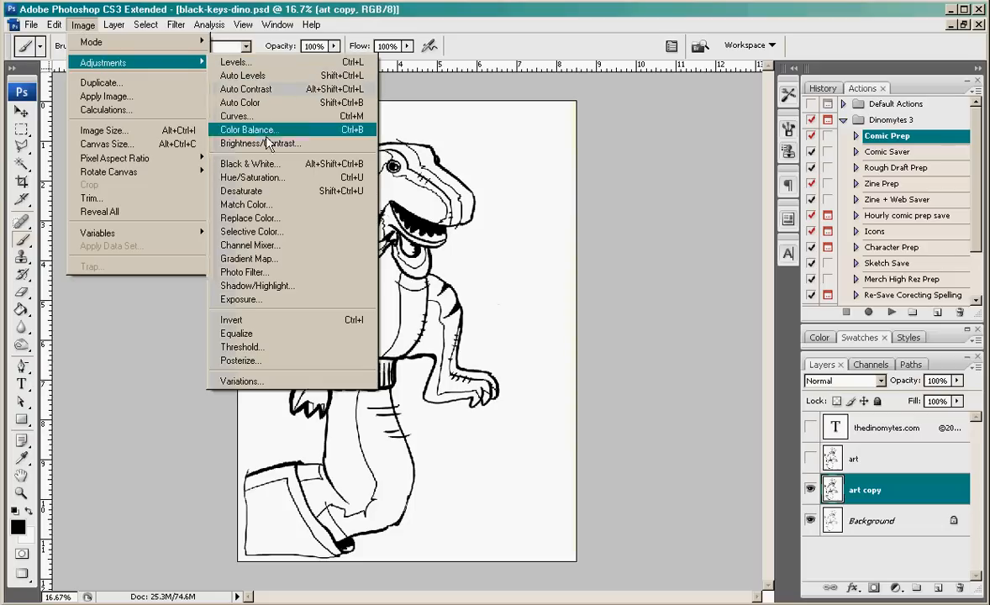
pyautogui.click(329, 349)
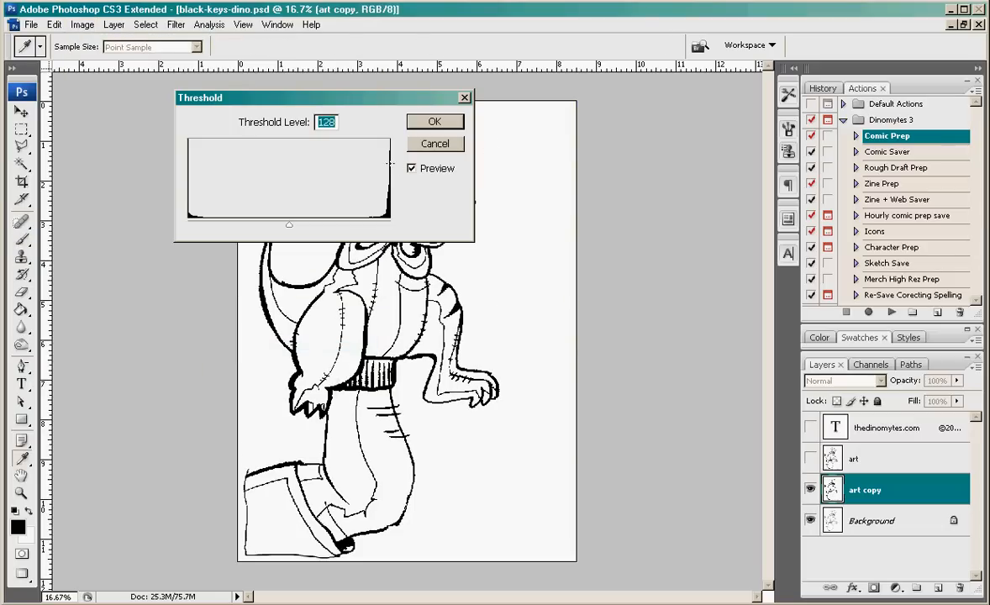
pyautogui.click(431, 124)
pyautogui.click(421, 126)
pyautogui.press('b')
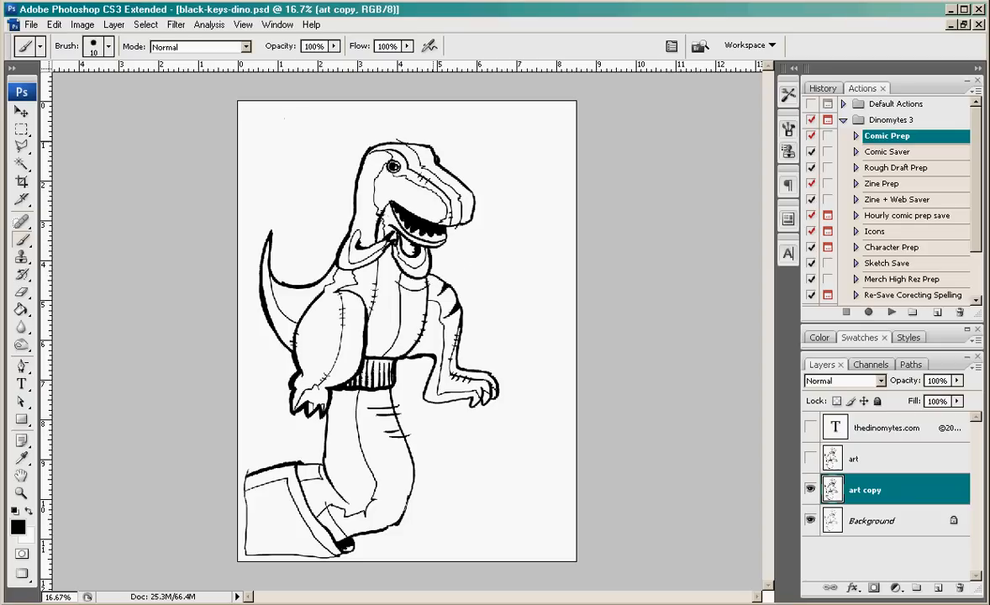
# Fill the enclosed regions with flat colors using the BPelt MultiFill filter, with tolerance 0, Join Areas 5 px and Flag Areas 10 px
pyautogui.click(176, 24)
pyautogui.moveTo(213, 32)
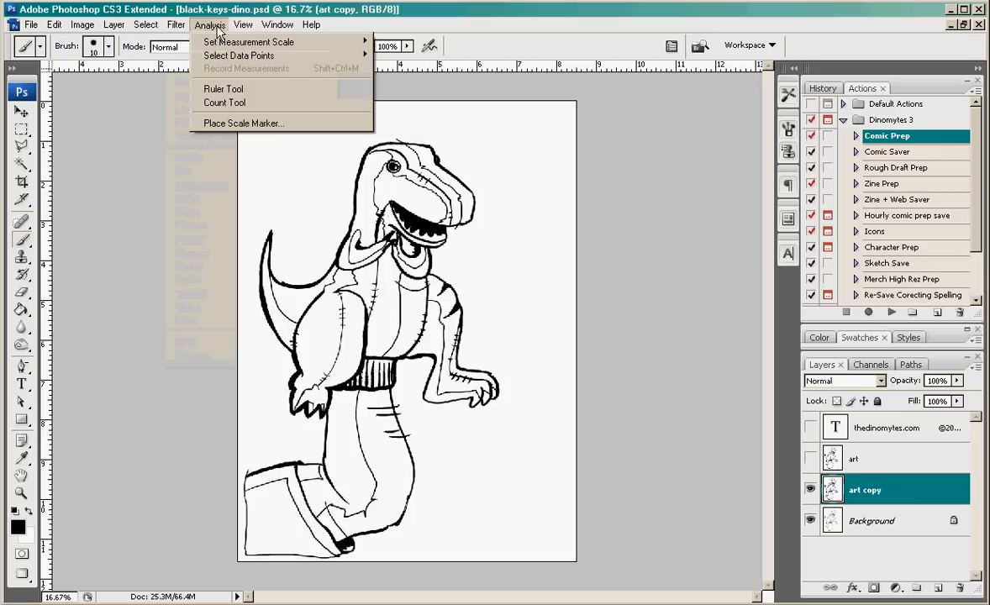
pyautogui.moveTo(176, 24)
pyautogui.moveTo(324, 341)
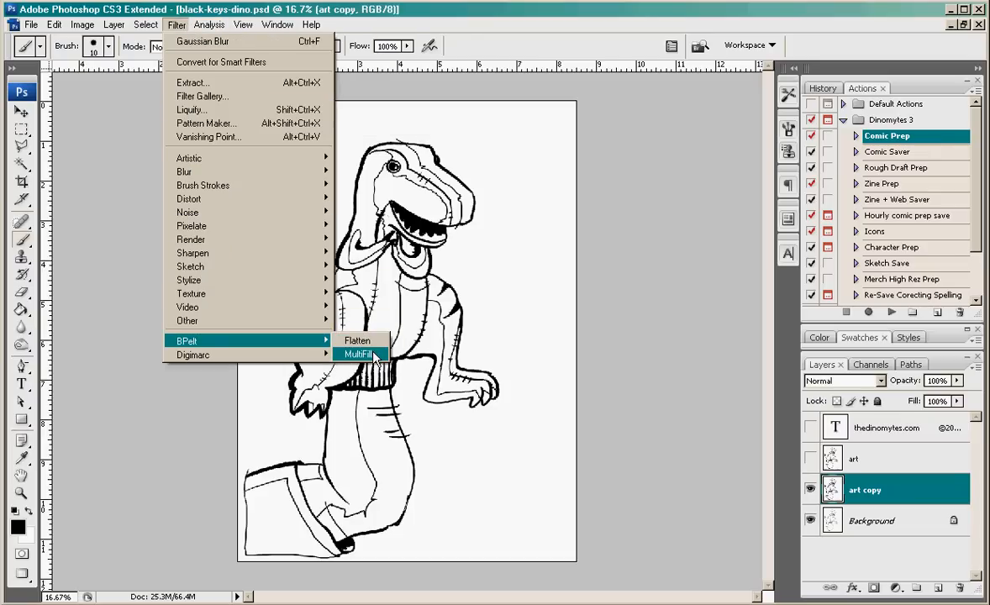
pyautogui.click(374, 353)
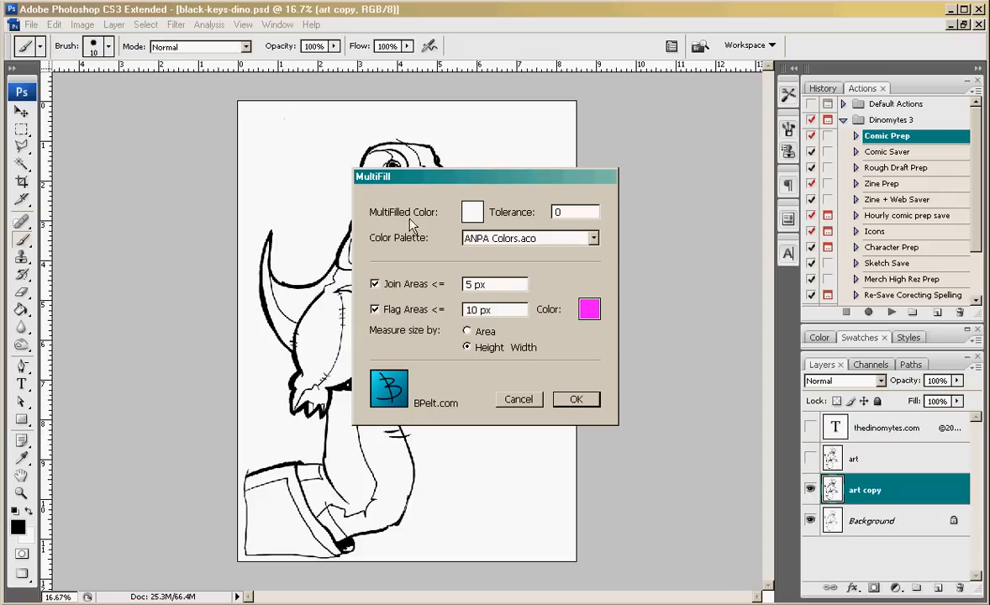
pyautogui.click(574, 400)
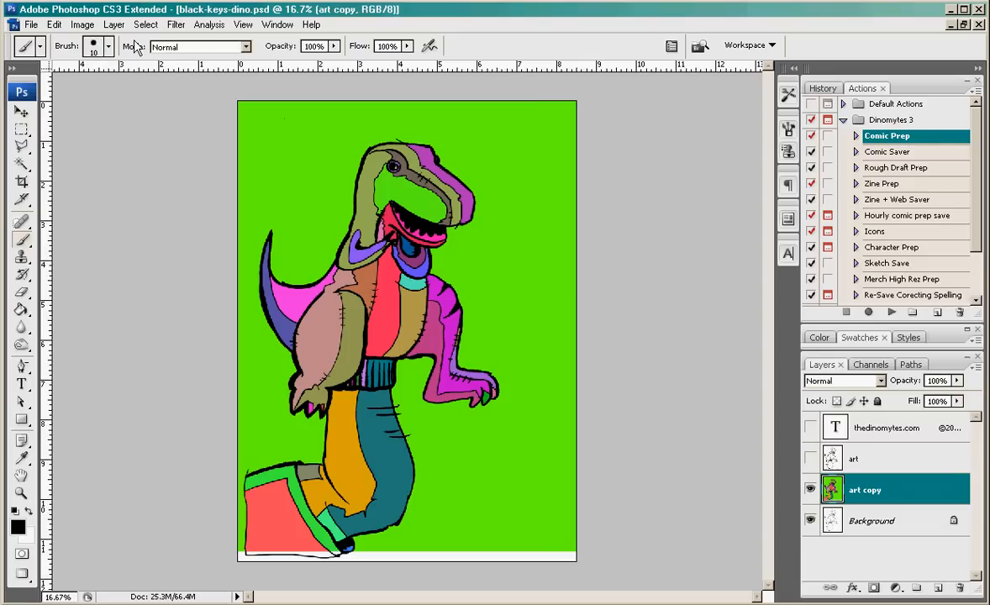
# Run the BPelt Flatten filter on the art copy layer to replace the black linework with the adjoining fill colors
pyautogui.click(176, 25)
pyautogui.moveTo(84, 31)
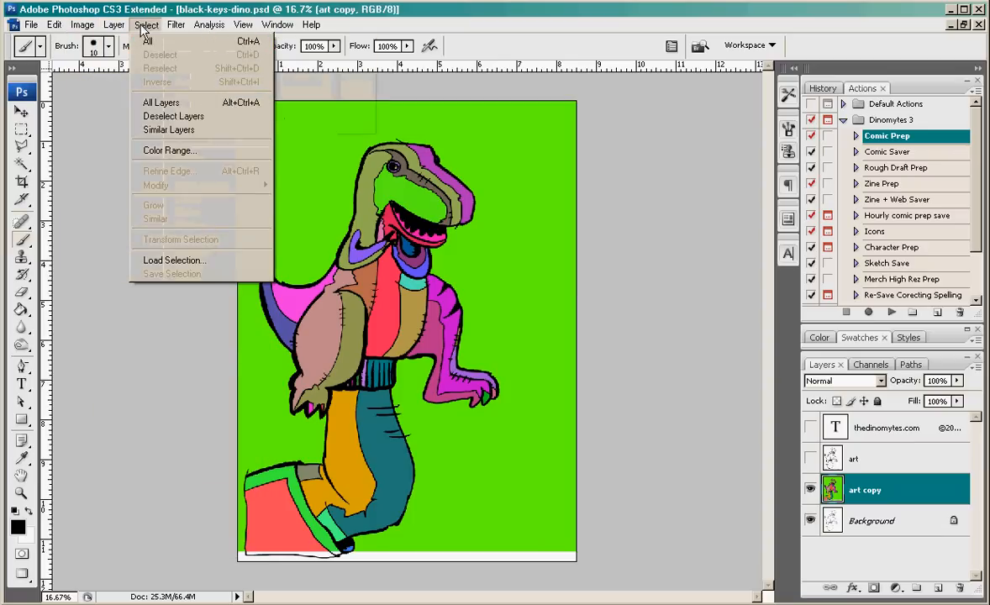
pyautogui.moveTo(173, 32)
pyautogui.moveTo(303, 341)
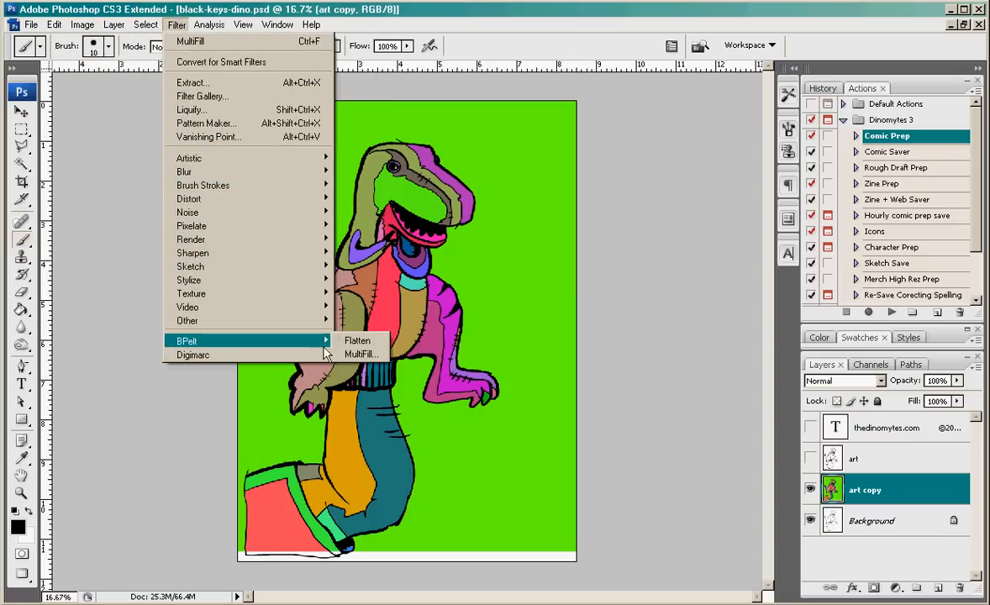
pyautogui.click(357, 340)
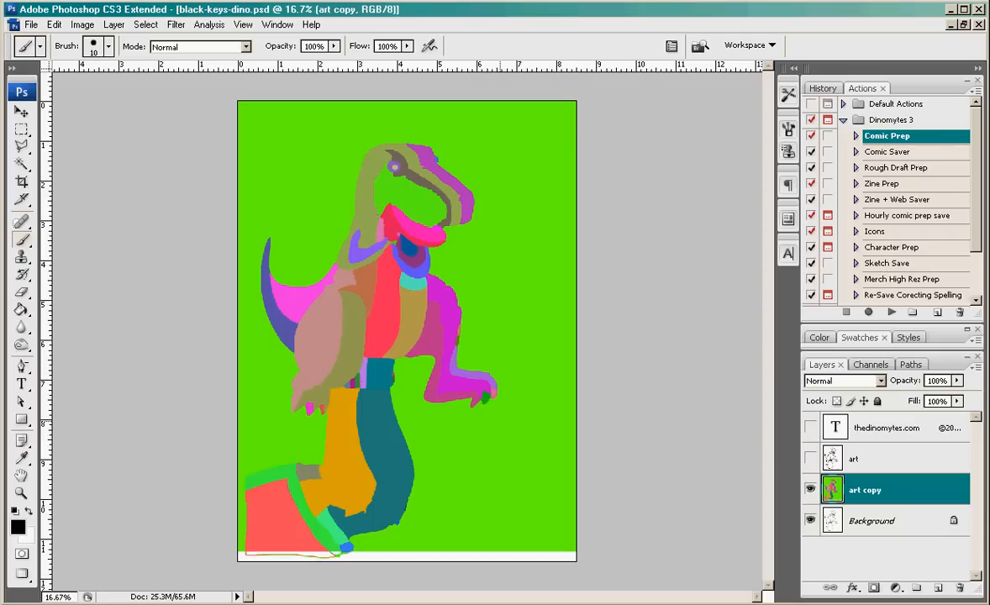
# Show the art layer above the flat colors and set its blend mode to Darken
pyautogui.click(831, 458)
pyautogui.click(810, 458)
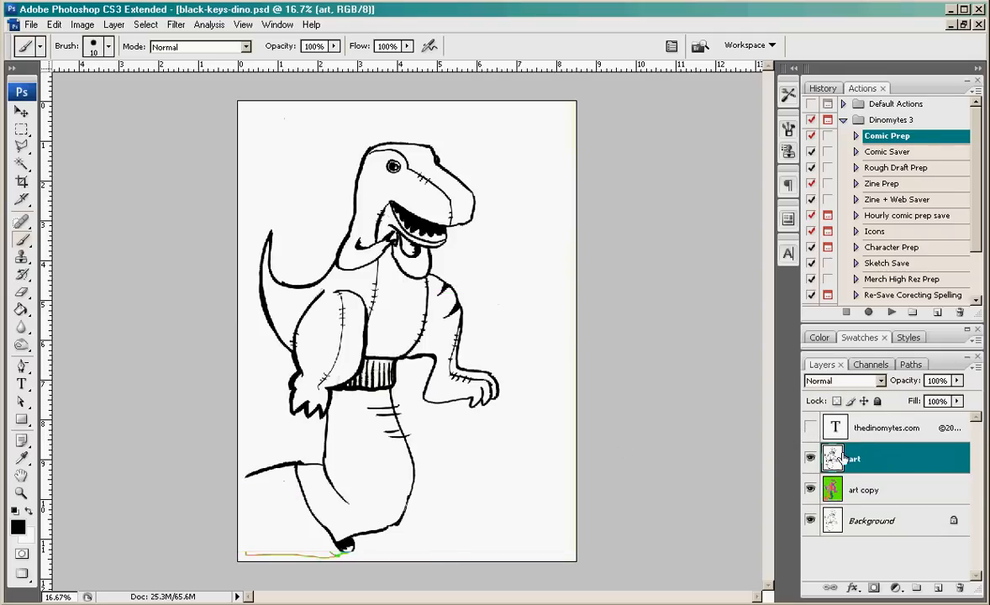
pyautogui.click(882, 383)
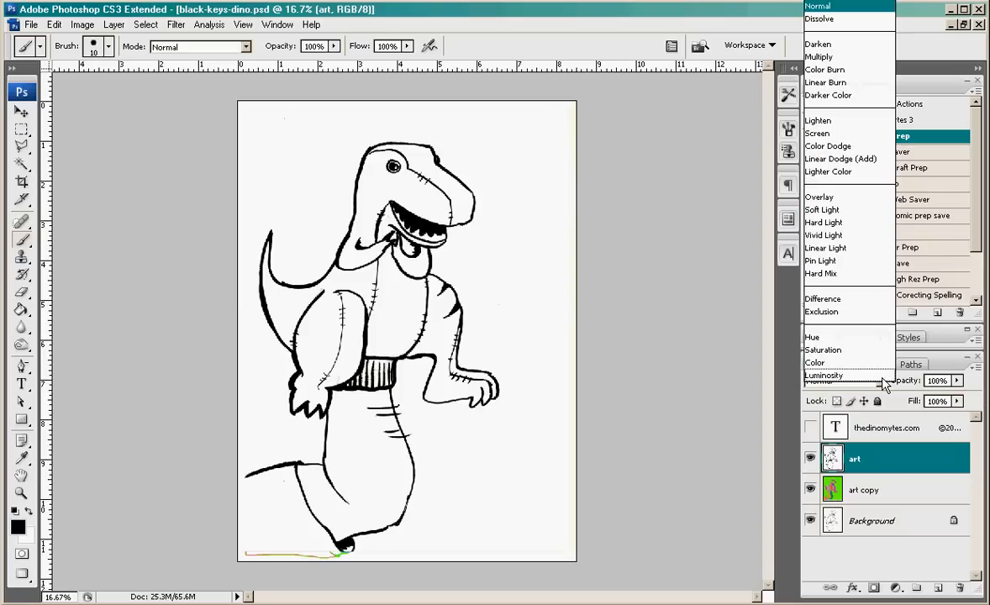
pyautogui.click(823, 47)
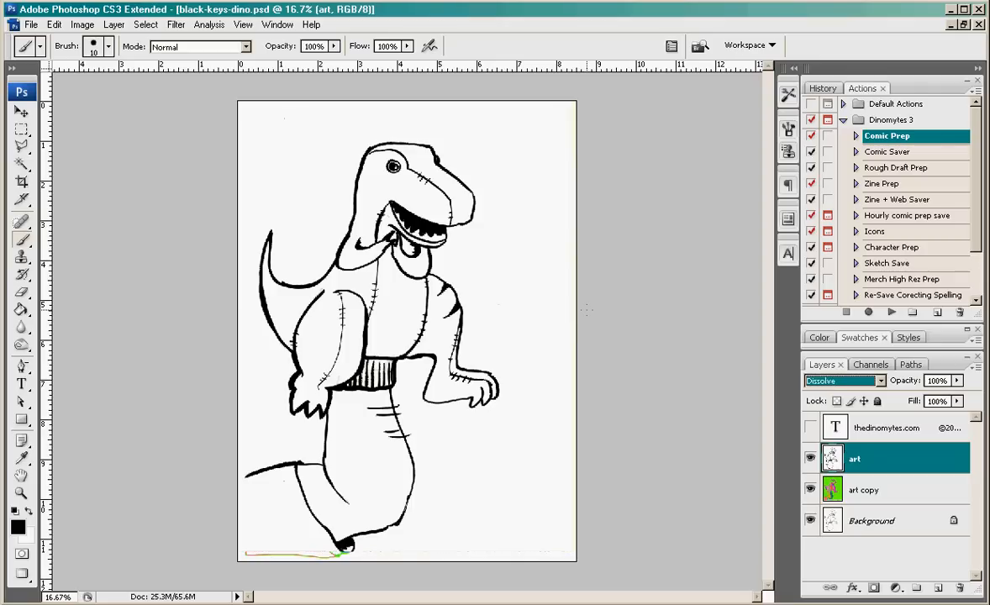
pyautogui.press('Down')
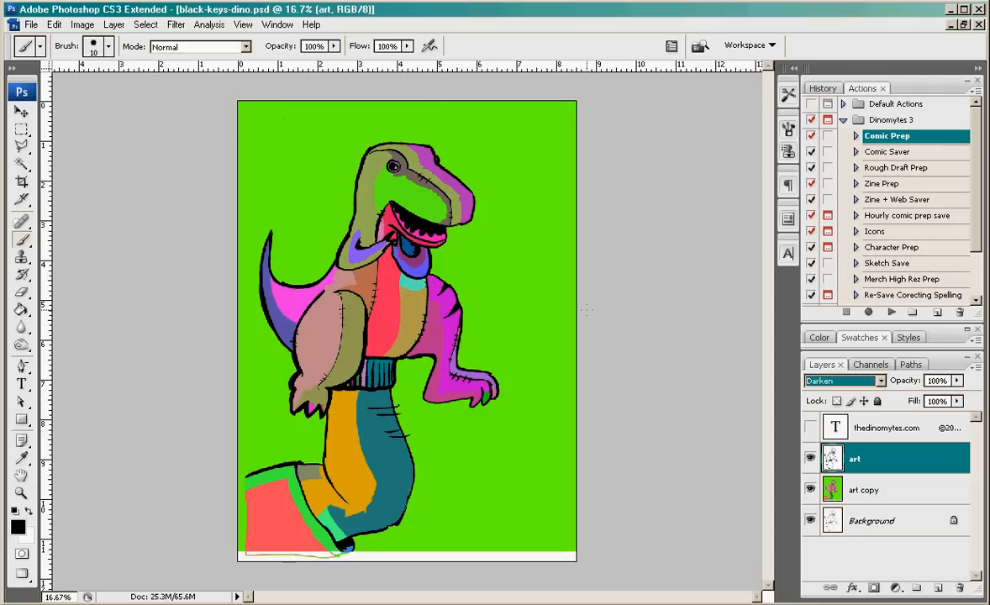
# Set the foreground color to an orange-brown, #bd7313
pyautogui.click(21, 129)
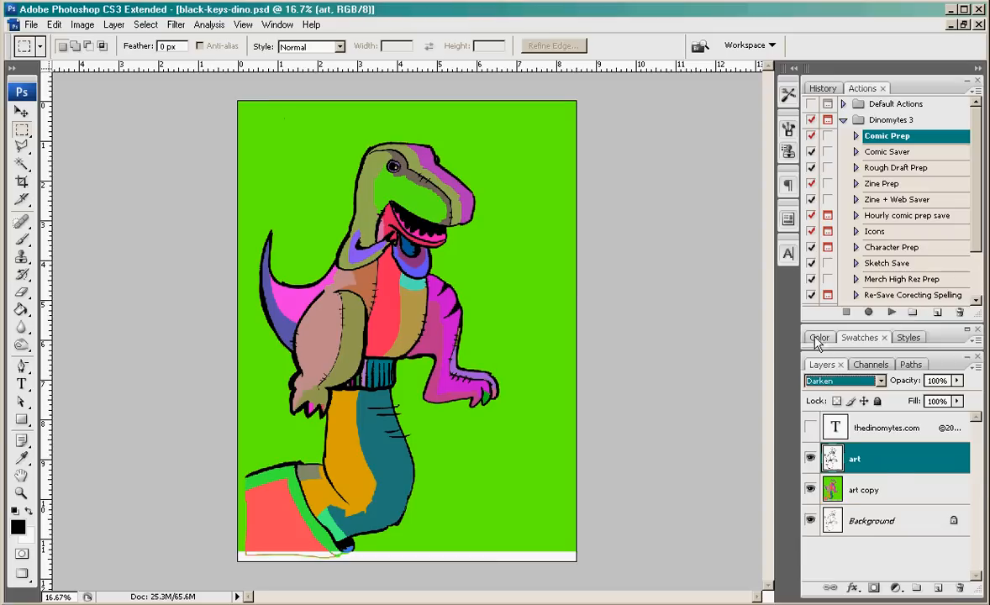
pyautogui.press('F6')
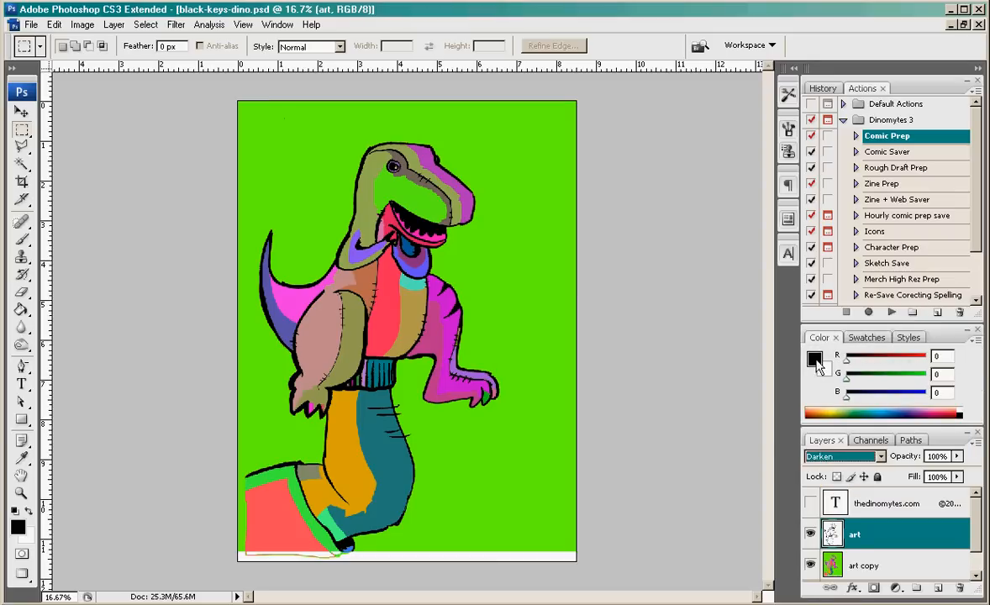
pyautogui.click(814, 359)
pyautogui.click(742, 294)
pyautogui.click(795, 309)
pyautogui.click(865, 359)
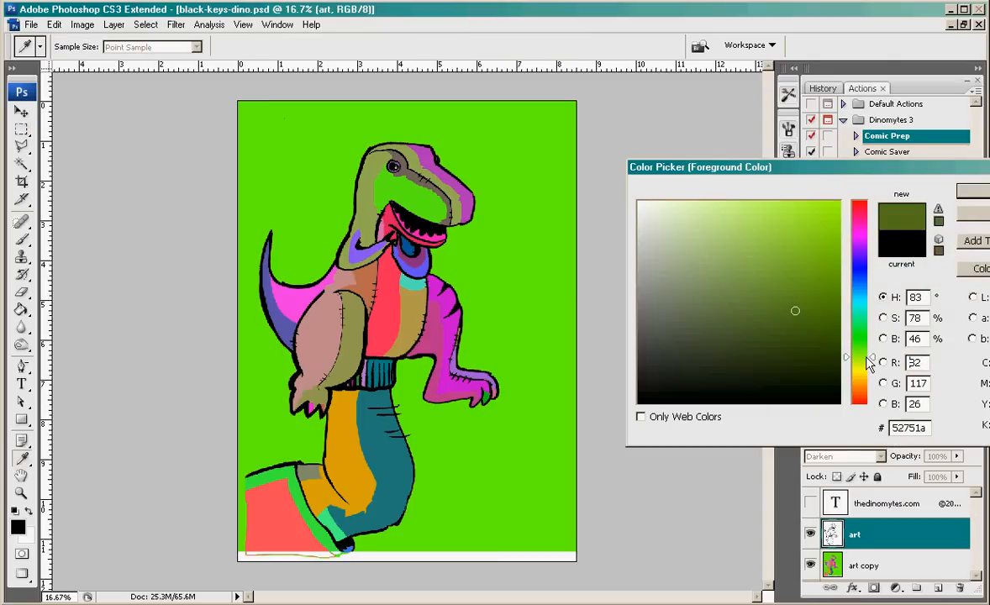
pyautogui.moveTo(819, 313); pyautogui.dragTo(823, 282)
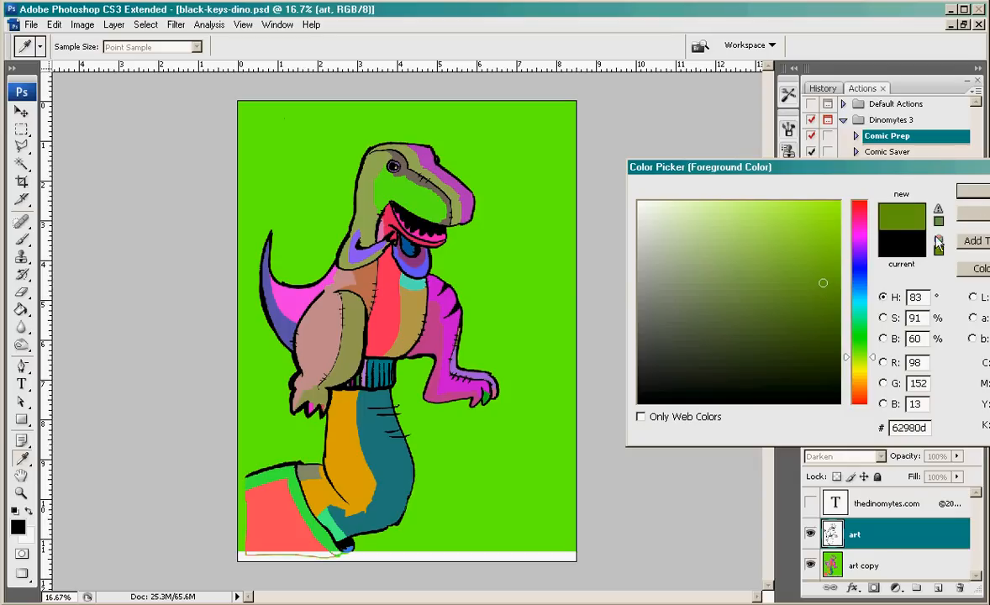
pyautogui.moveTo(862, 367); pyautogui.dragTo(868, 373)
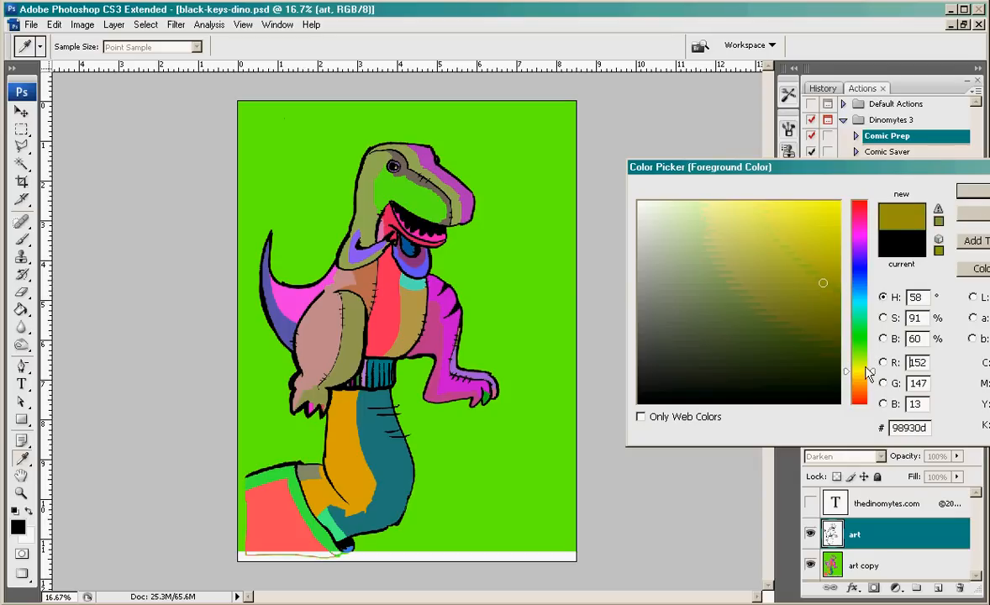
pyautogui.moveTo(756, 269); pyautogui.dragTo(787, 310)
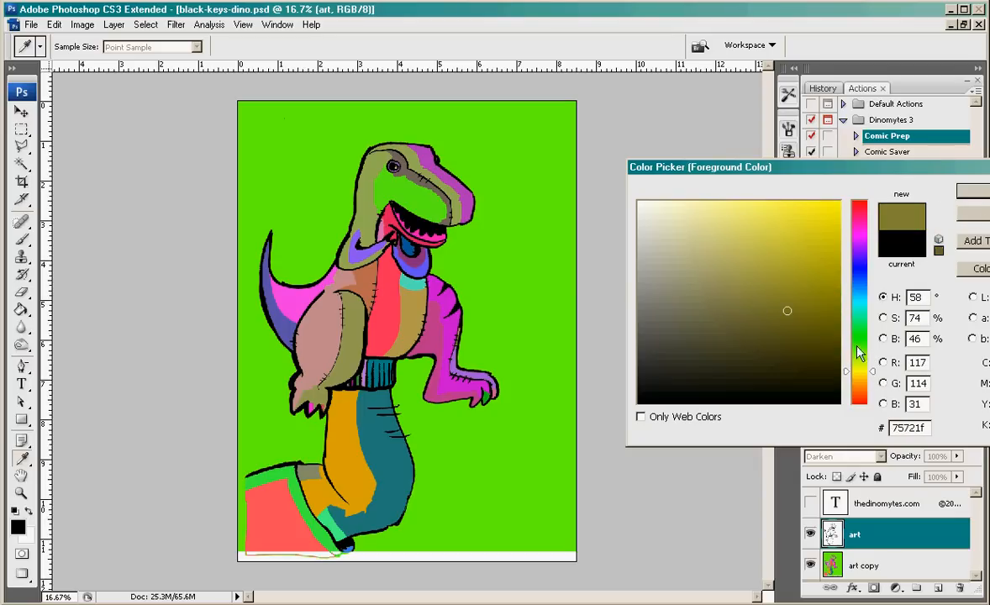
pyautogui.moveTo(858, 354); pyautogui.dragTo(863, 379)
pyautogui.moveTo(832, 277); pyautogui.dragTo(820, 252)
pyautogui.moveTo(871, 380)
pyautogui.mouseDown()
pyautogui.moveTo(870, 396)
pyautogui.moveTo(878, 385)
pyautogui.mouseUp()
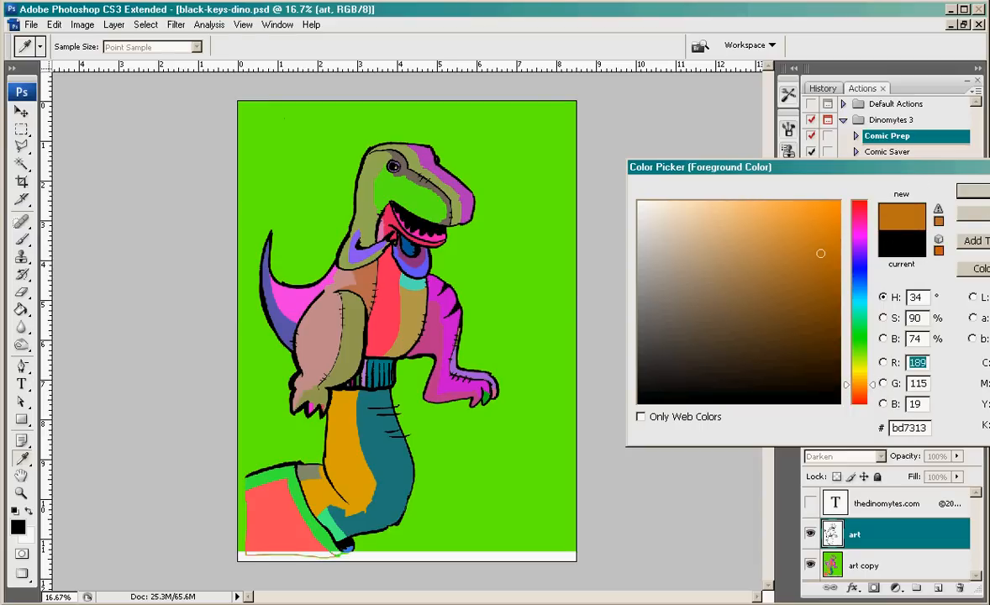
pyautogui.press('Return')
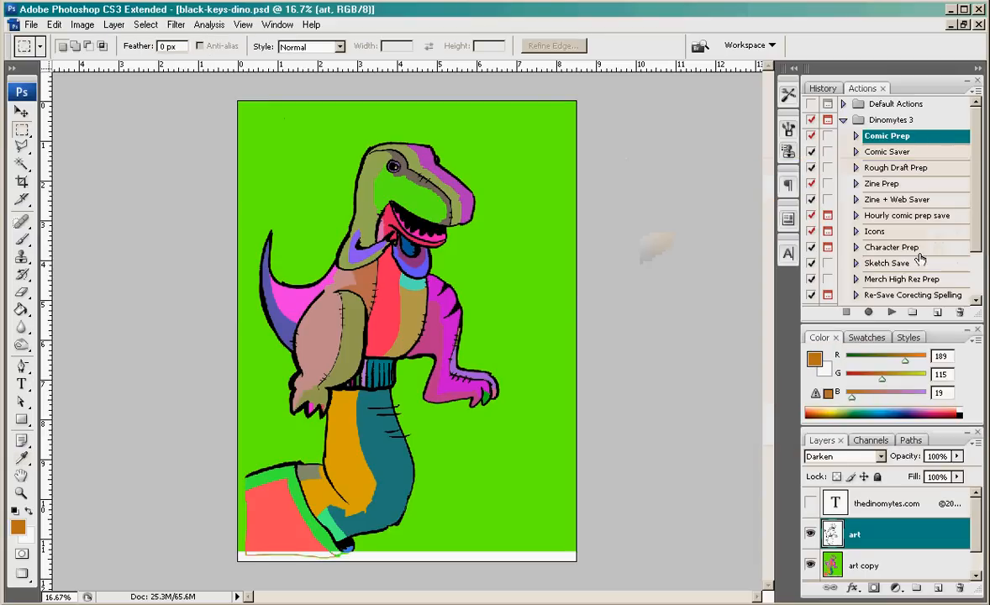
# Enlarge the swatches area and save the orange-brown foreground color as a new swatch
pyautogui.click(867, 338)
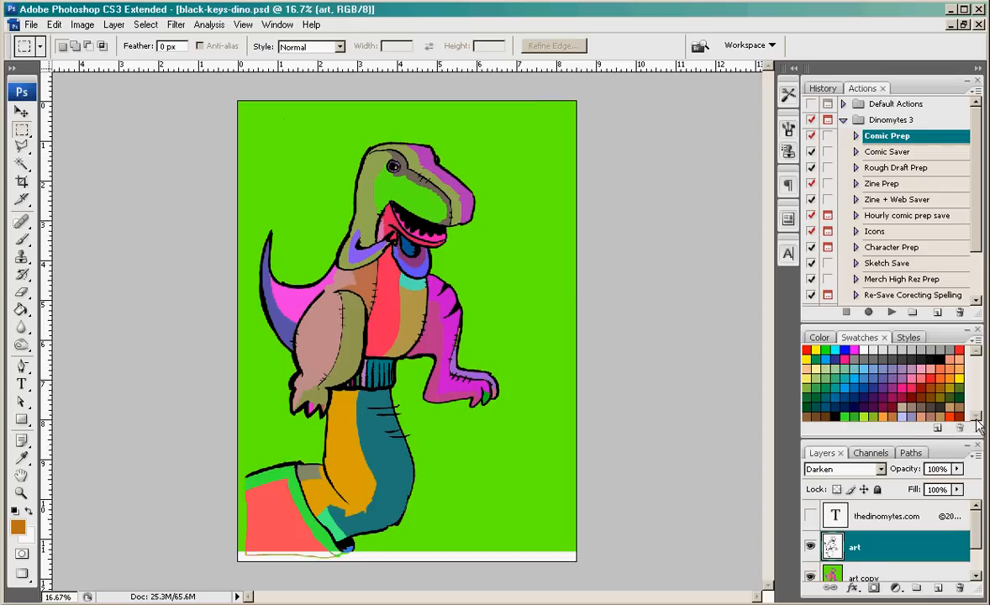
pyautogui.moveTo(935, 445); pyautogui.dragTo(924, 500)
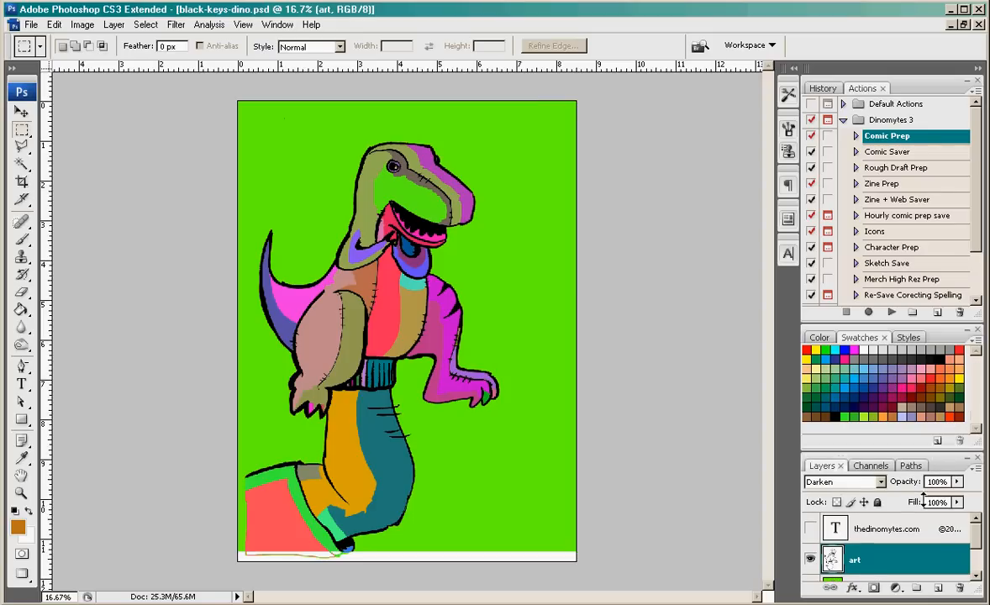
pyautogui.click(936, 441)
# Set the foreground color to dark brown #6c430d and save it as a new swatch
pyautogui.click(18, 525)
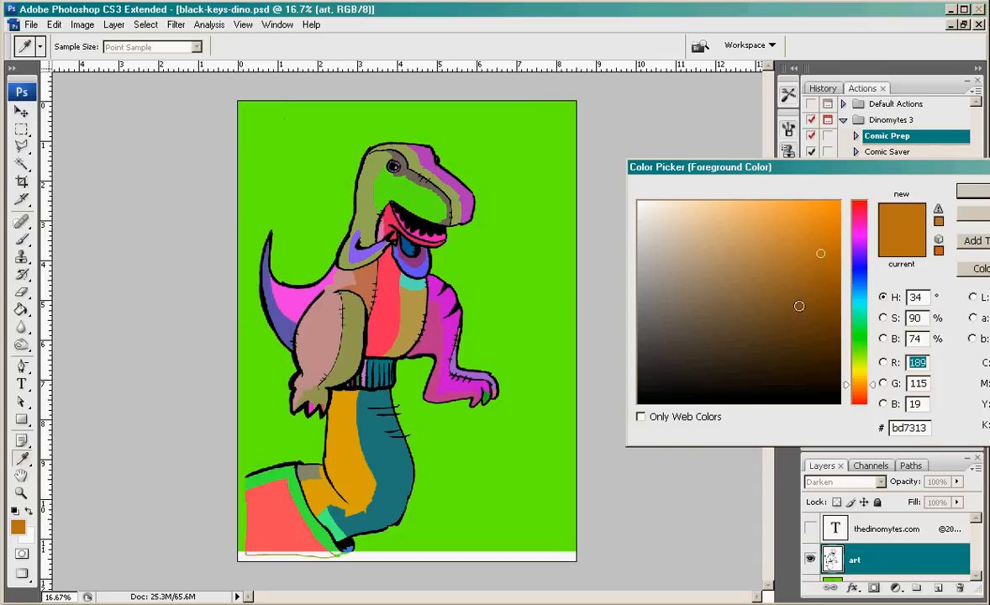
pyautogui.click(815, 318)
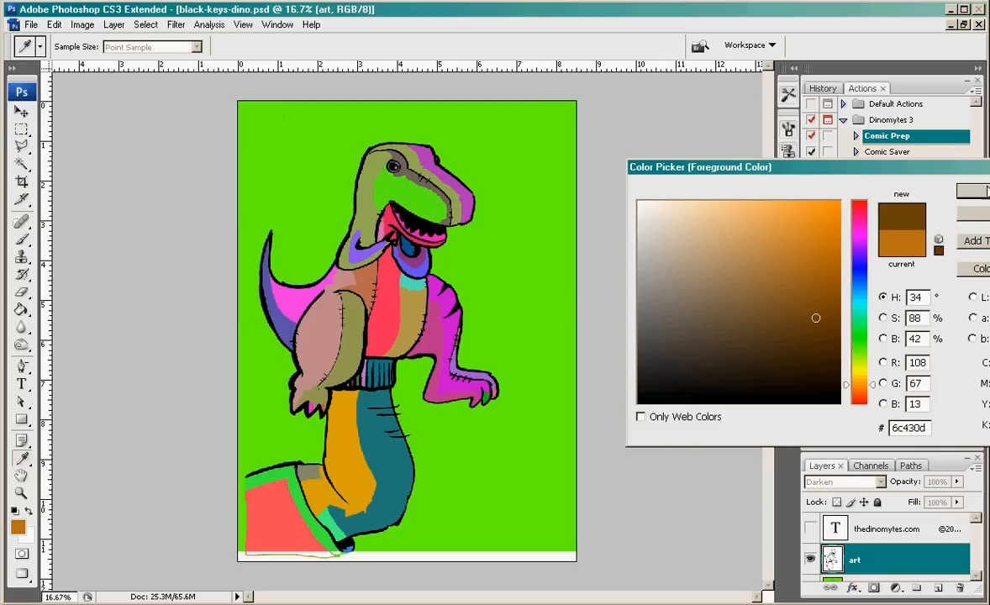
pyautogui.click(985, 191)
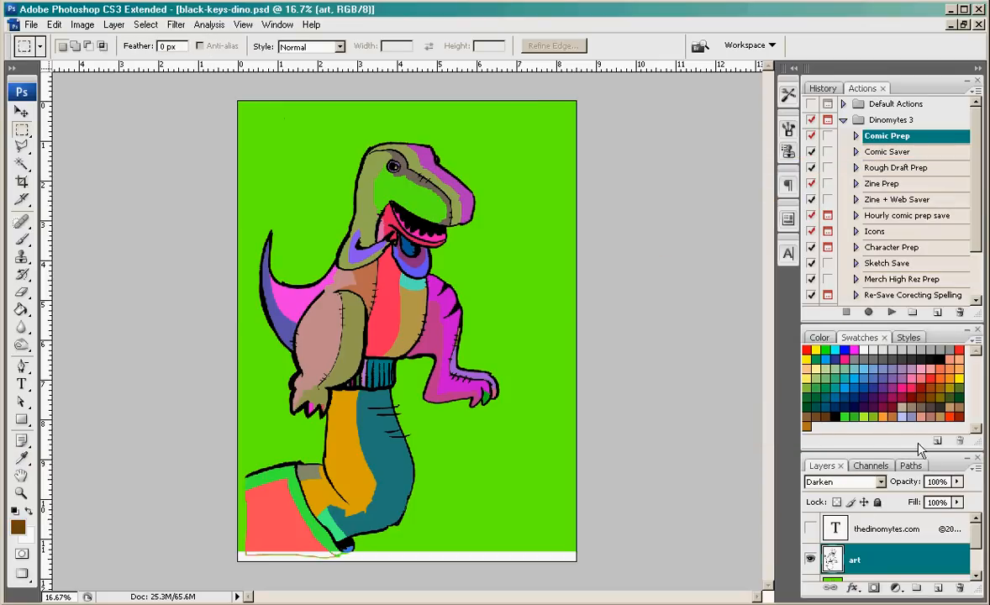
pyautogui.click(936, 440)
# Set the foreground color to light orange #fea027 and save it as a new swatch
pyautogui.click(18, 526)
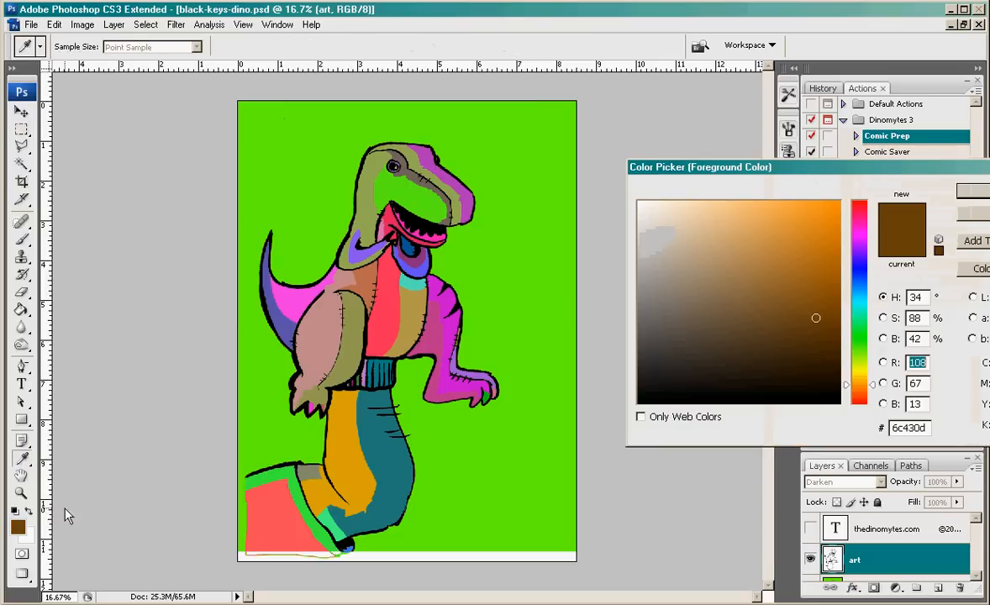
pyautogui.click(809, 201)
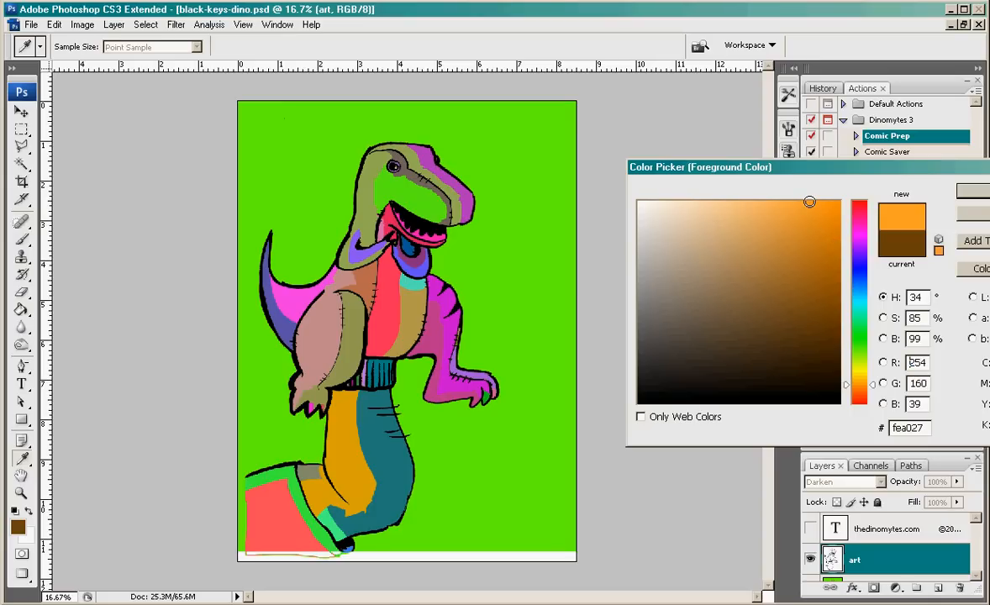
pyautogui.click(980, 194)
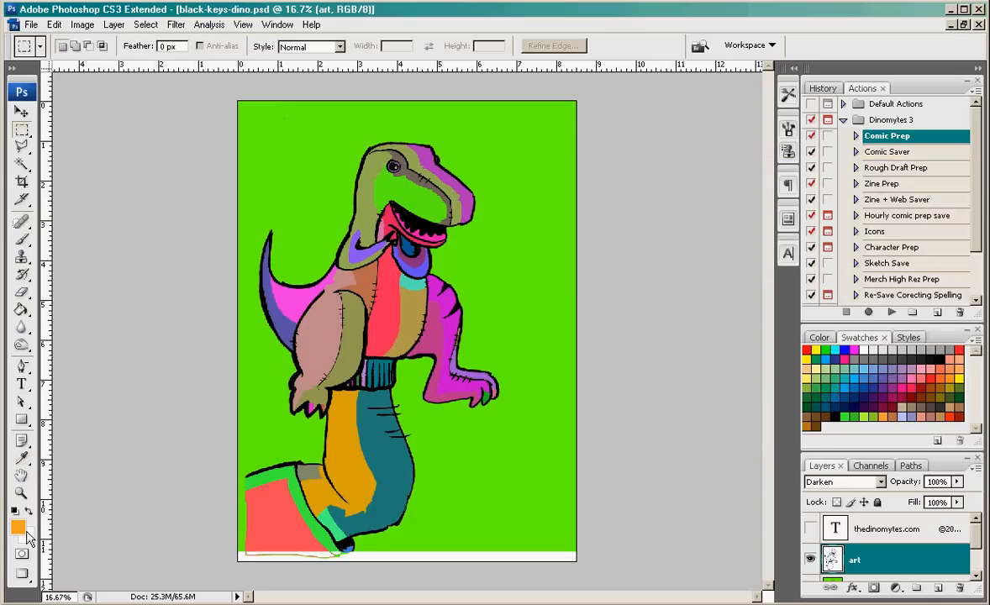
pyautogui.click(863, 427)
# Try filling the dinosaur's outstretched arm with light orange on the art layer using the Paint Bucket, and undo the fill
pyautogui.click(21, 310)
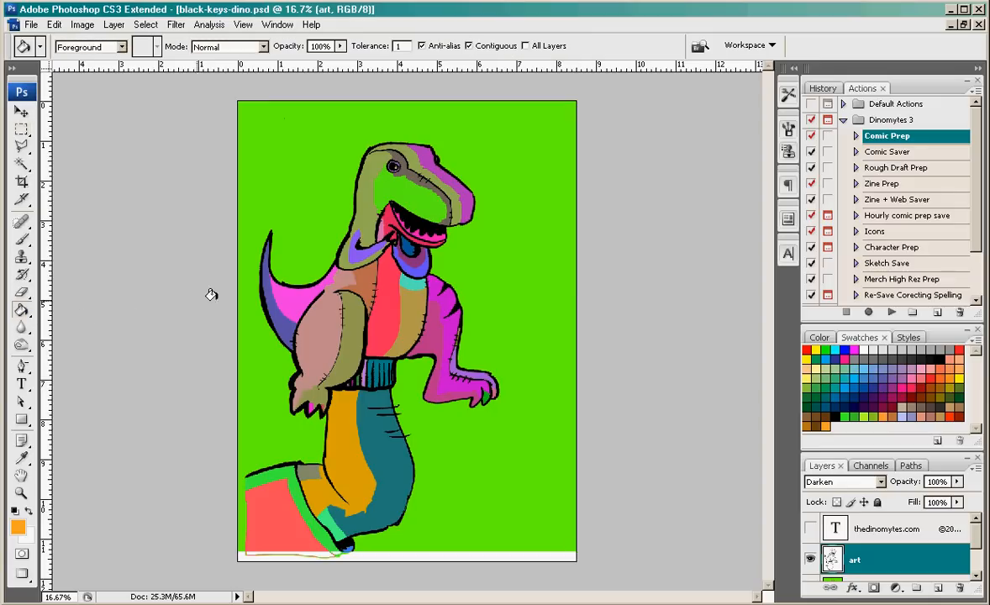
pyautogui.click(448, 333)
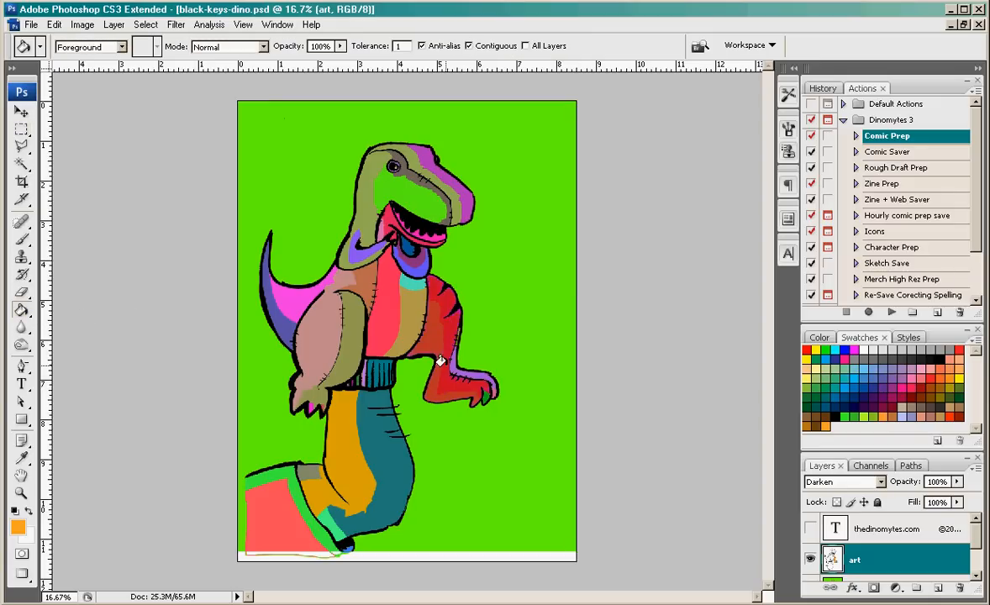
pyautogui.hotkey('ctrl', 'z')
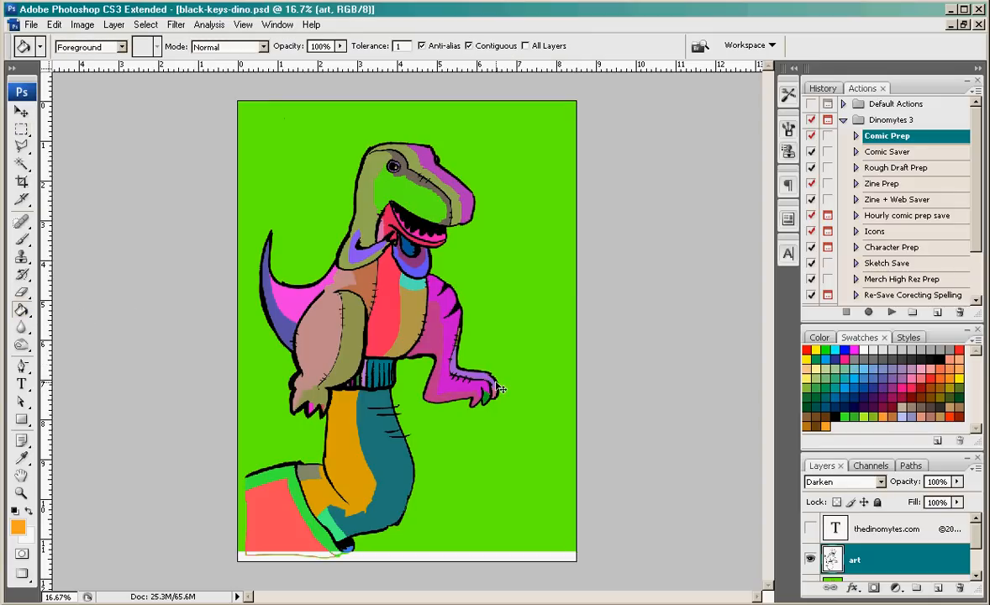
pyautogui.click(82, 24)
pyautogui.moveTo(91, 42)
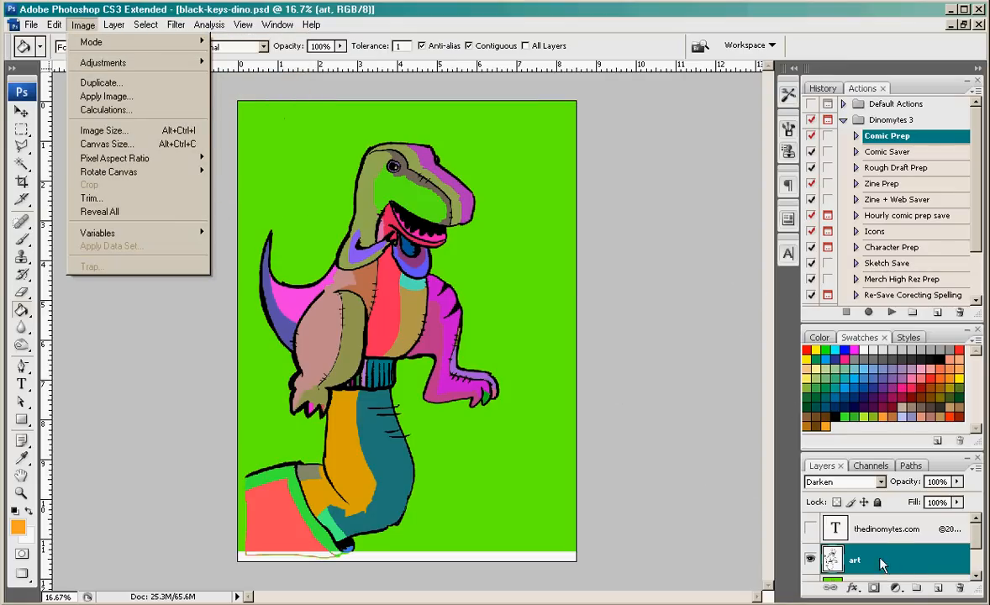
# On the art copy layer, fill the outstretched arm's main area and the snout's outer edge band with light orange
pyautogui.moveTo(978, 547); pyautogui.dragTo(977, 556)
pyautogui.click(926, 568)
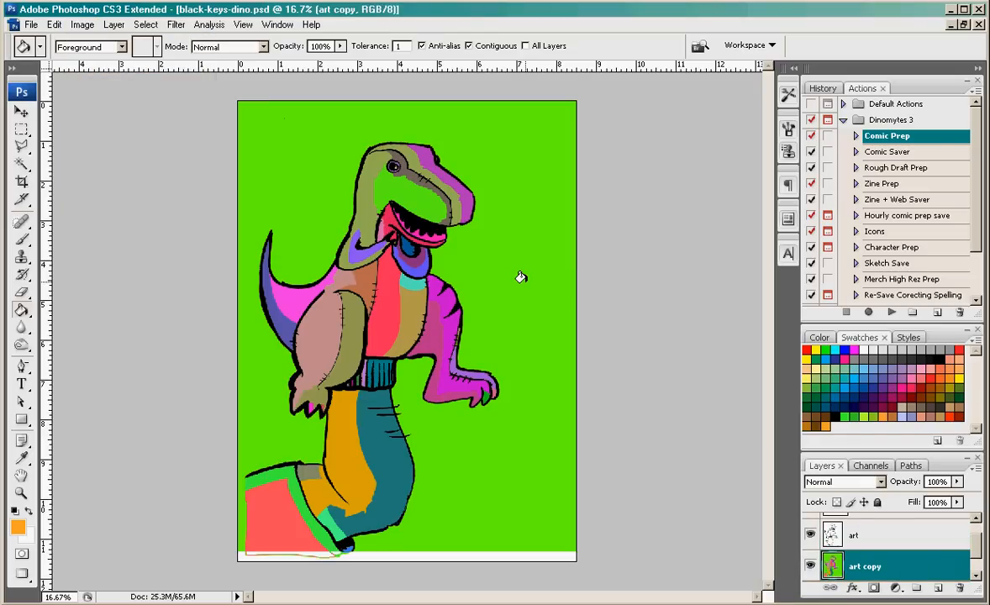
pyautogui.hotkey('ctrl', '-')
pyautogui.hotkey('ctrl', '-')
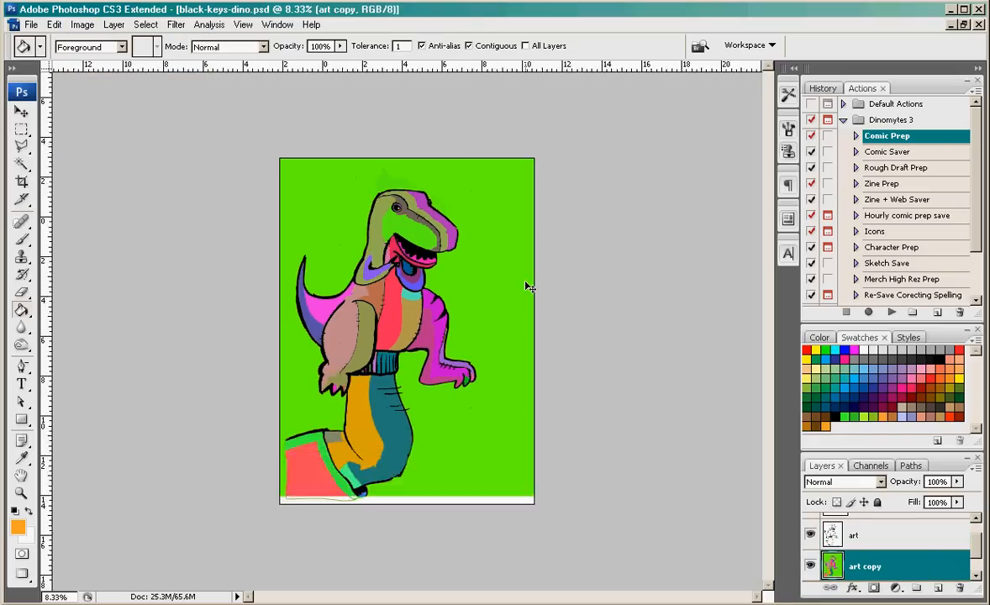
pyautogui.hotkey('ctrl', '+')
pyautogui.hotkey('ctrl', '+')
pyautogui.hotkey('ctrl', '+')
pyautogui.hotkey('ctrl', '+')
pyautogui.hotkey('ctrl', '+')
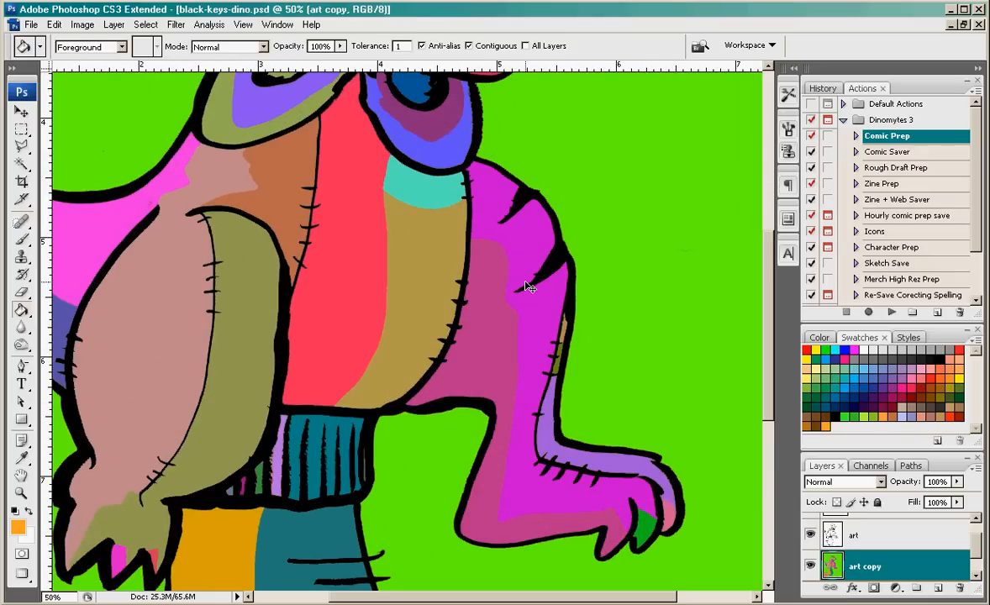
pyautogui.click(517, 287)
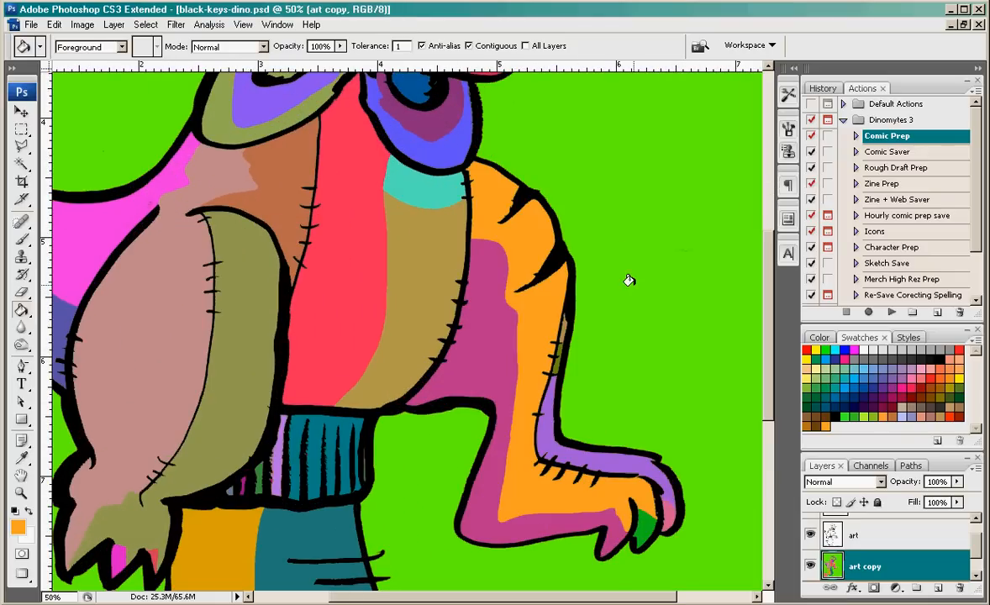
pyautogui.scroll(6, 629, 281)
pyautogui.click(560, 180)
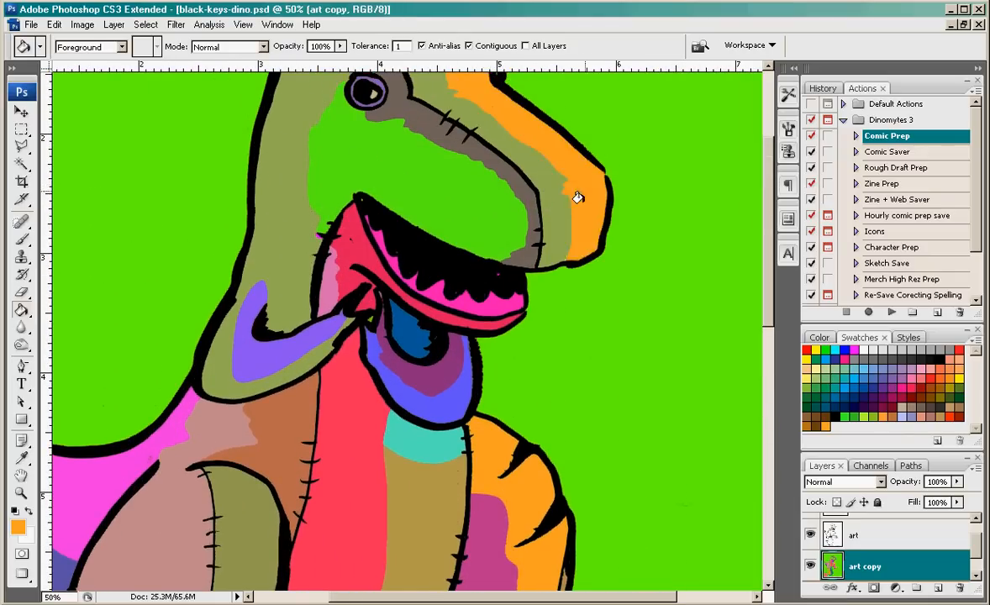
# Fill the outstretched arm's outer forearm strip and the remaining finger areas with the light orange
pyautogui.scroll(3, 579, 194)
pyautogui.scroll(-4, 537, 221)
pyautogui.scroll(-5, 526, 302)
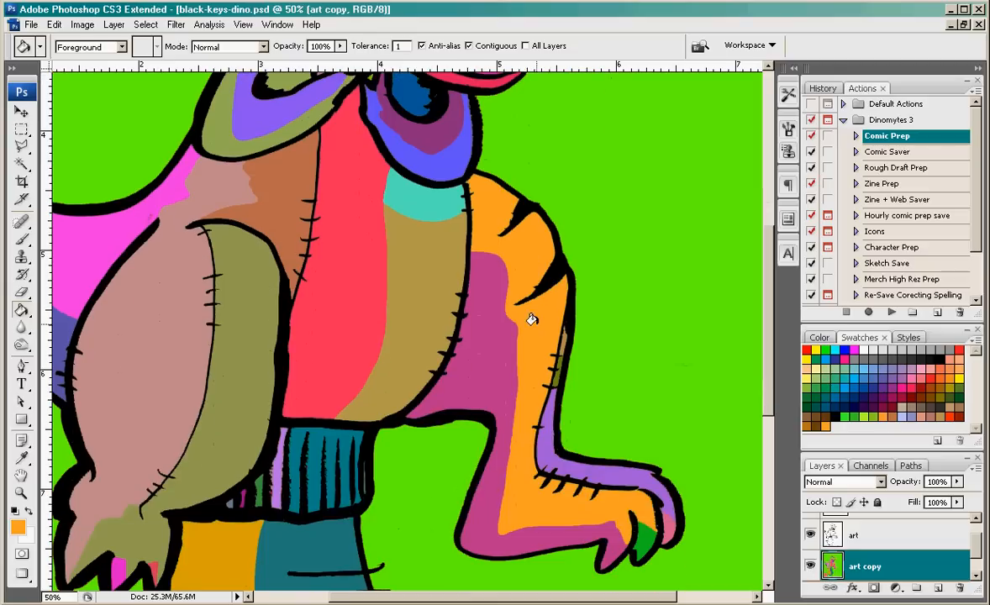
pyautogui.click(542, 420)
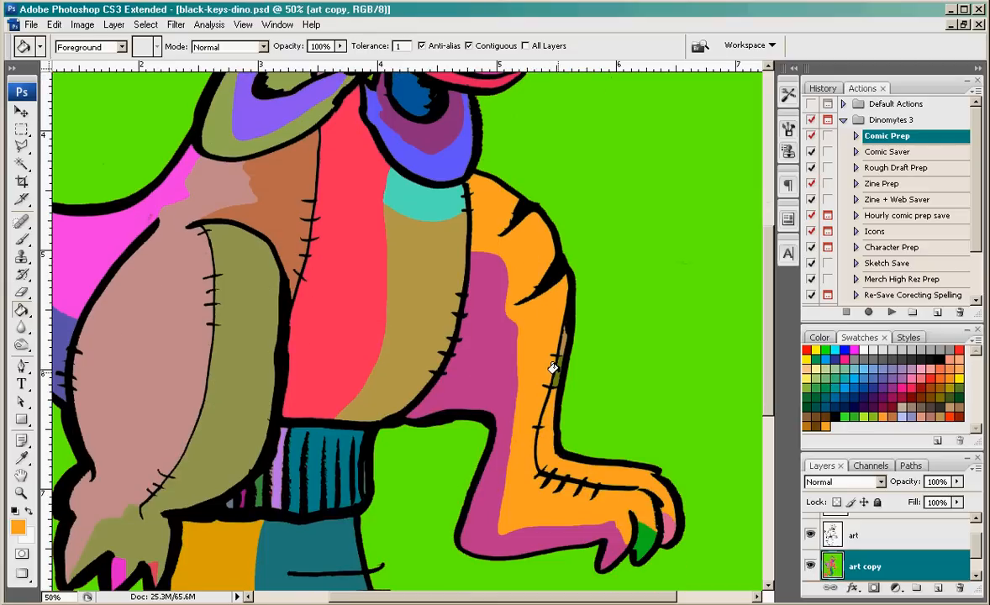
pyautogui.click(643, 532)
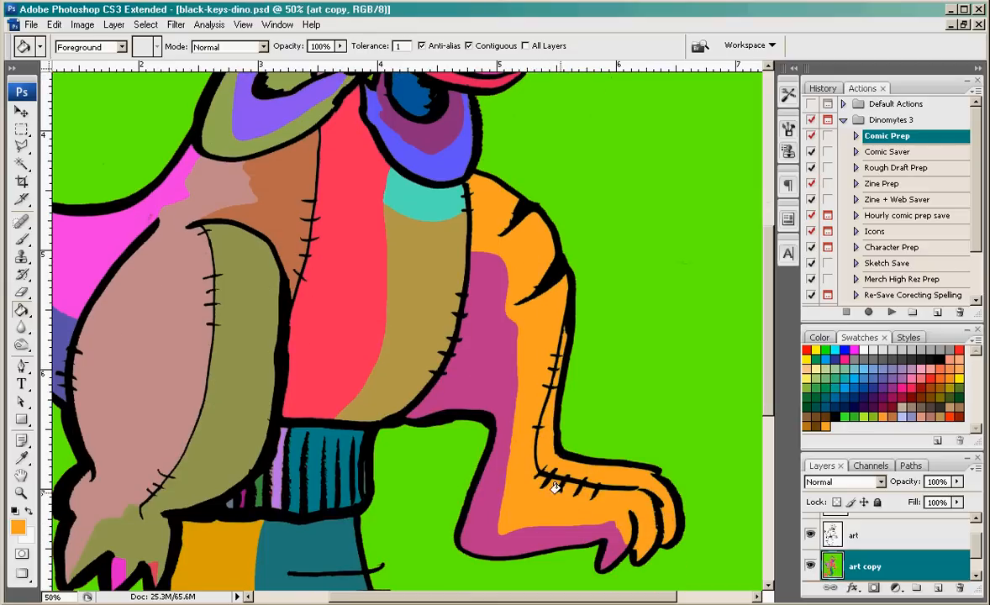
# Fill the near arm's olive area beside the stitched seam, down into the hand, with the light orange
pyautogui.scroll(-2, 551, 486)
pyautogui.scroll(2, 550, 486)
pyautogui.click(222, 436)
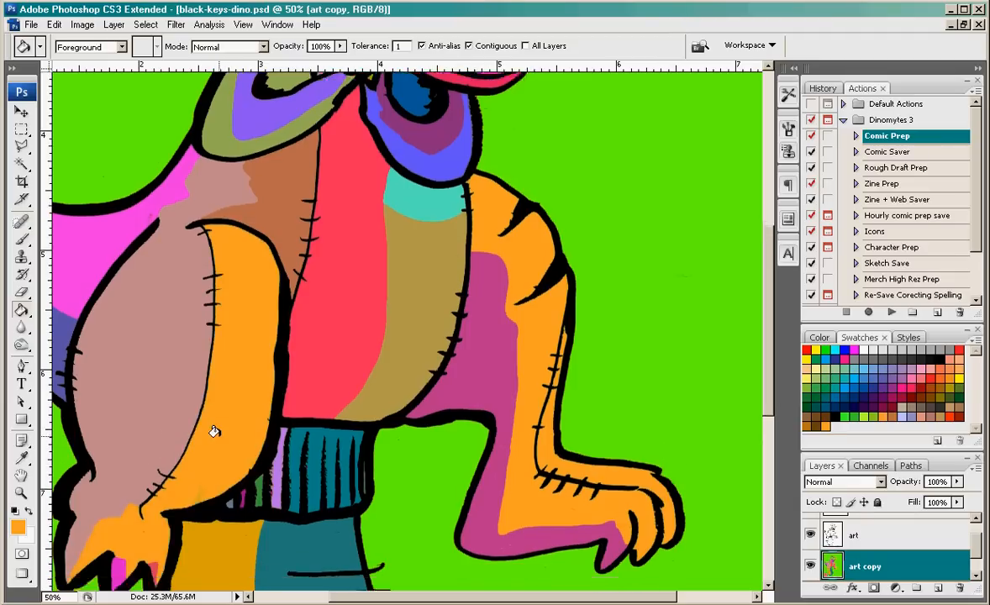
# Fill the tan belly panel beside the far seam and the neckerchief's blue outer band with the light orange
pyautogui.scroll(5, 217, 424)
pyautogui.click(431, 438)
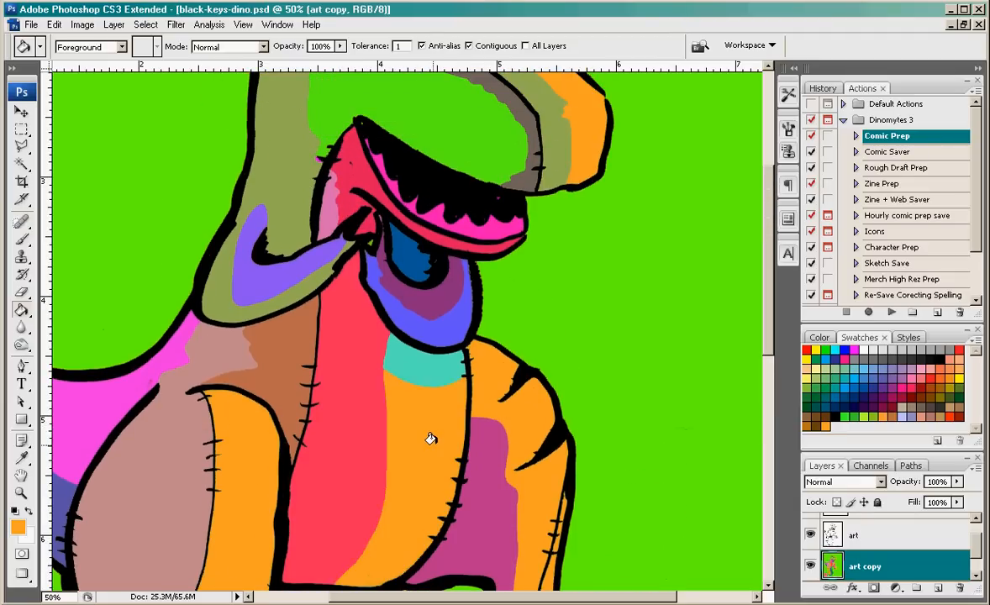
pyautogui.click(429, 370)
pyautogui.click(457, 318)
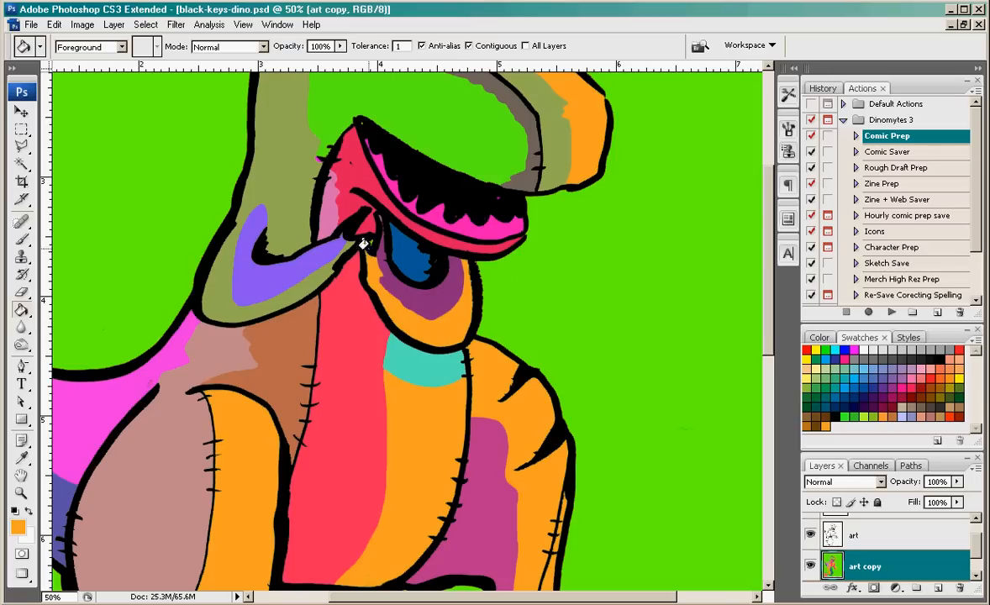
# Fill the olive area of the neck, snout and near side of the neckerchief with light orange
pyautogui.click(299, 289)
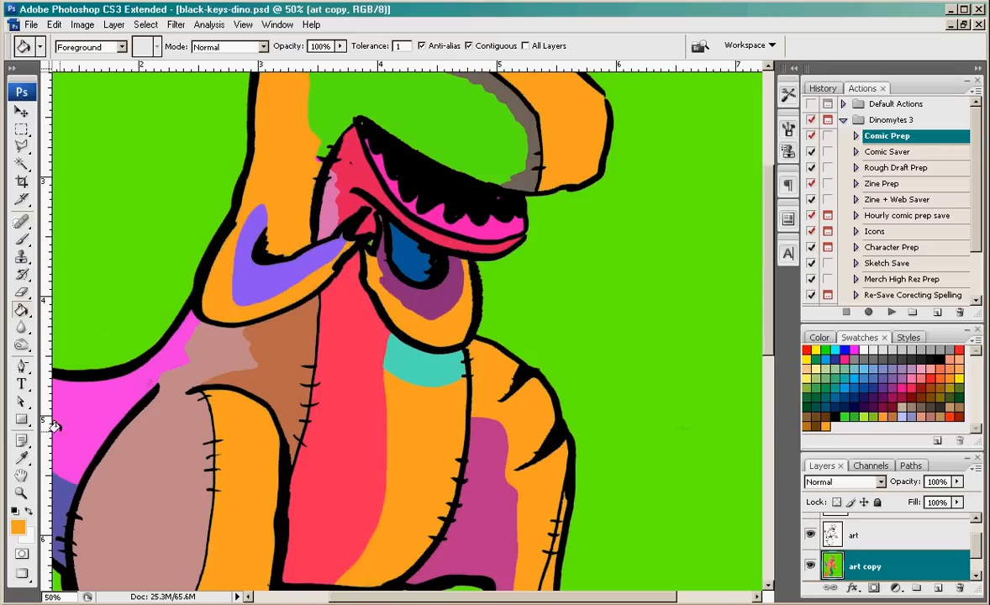
pyautogui.click(193, 475)
pyautogui.scroll(-5, 155, 393)
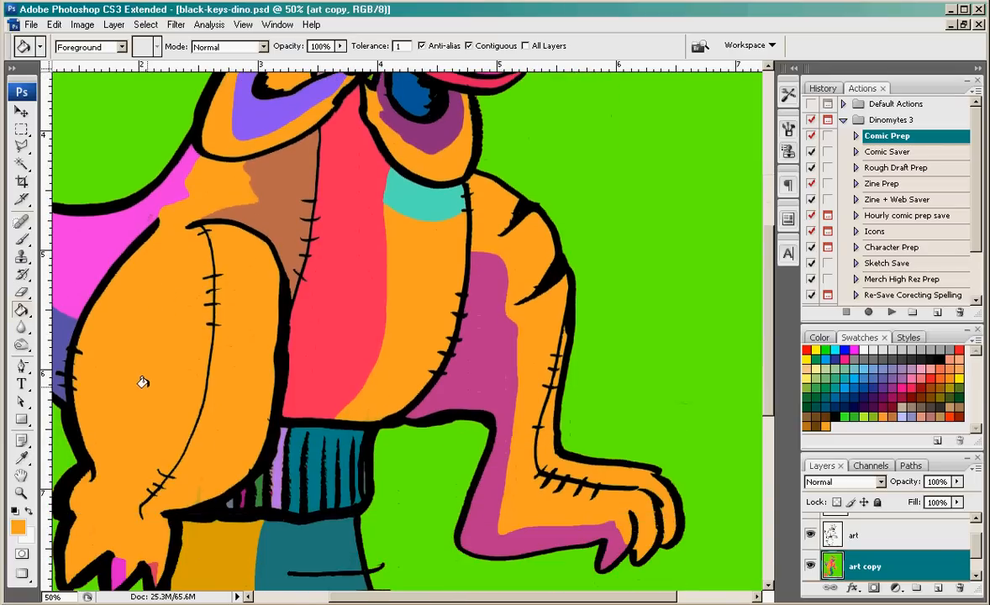
pyautogui.hotkey('ctrl', 'z')
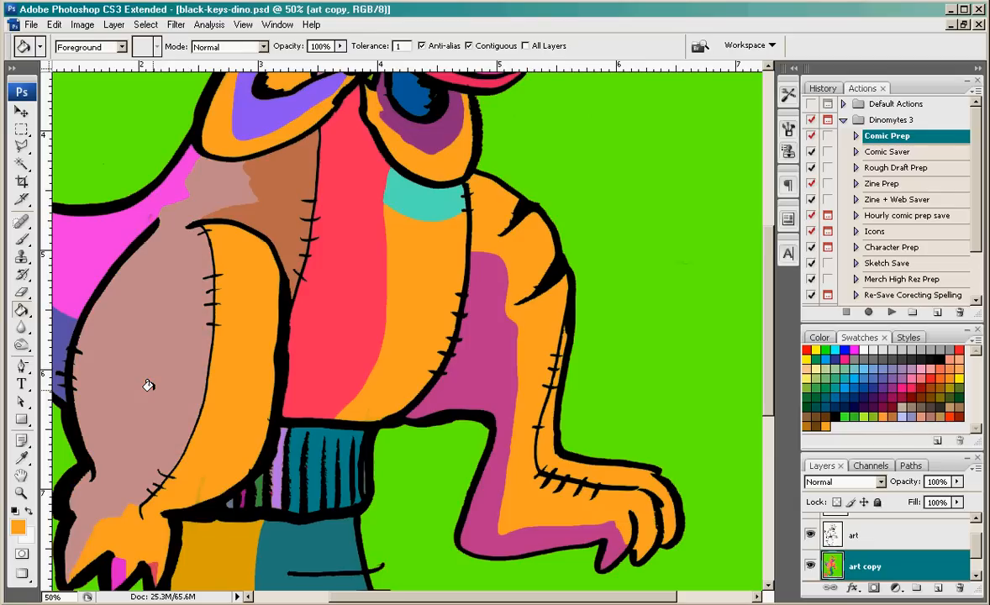
# Choose the medium brown swatch, testing it on the belly panel and the near arm's mauve area and undoing both fills
pyautogui.click(812, 426)
pyautogui.click(426, 295)
pyautogui.scroll(2, 420, 301)
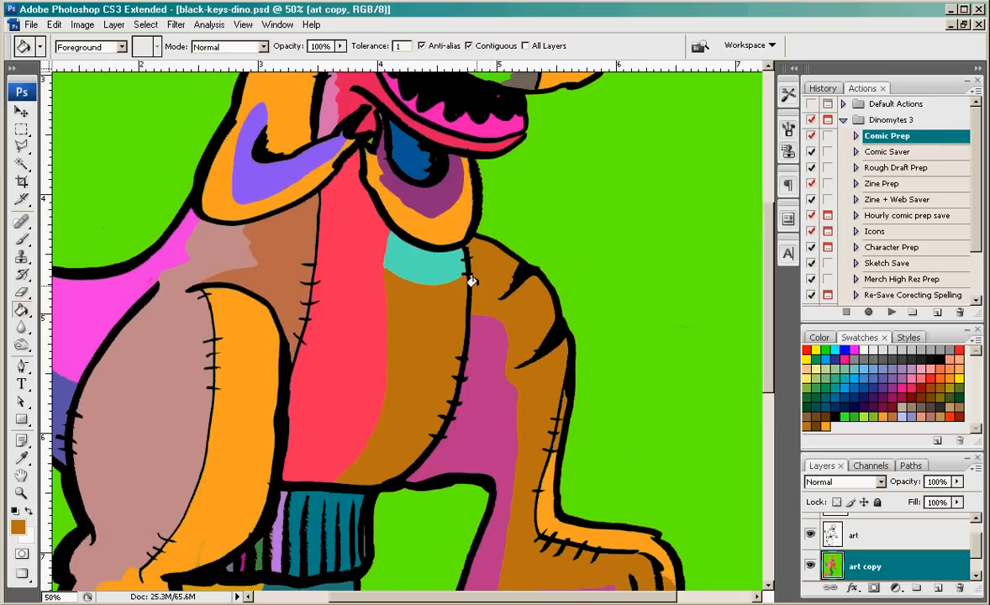
pyautogui.hotkey('ctrl', 'z')
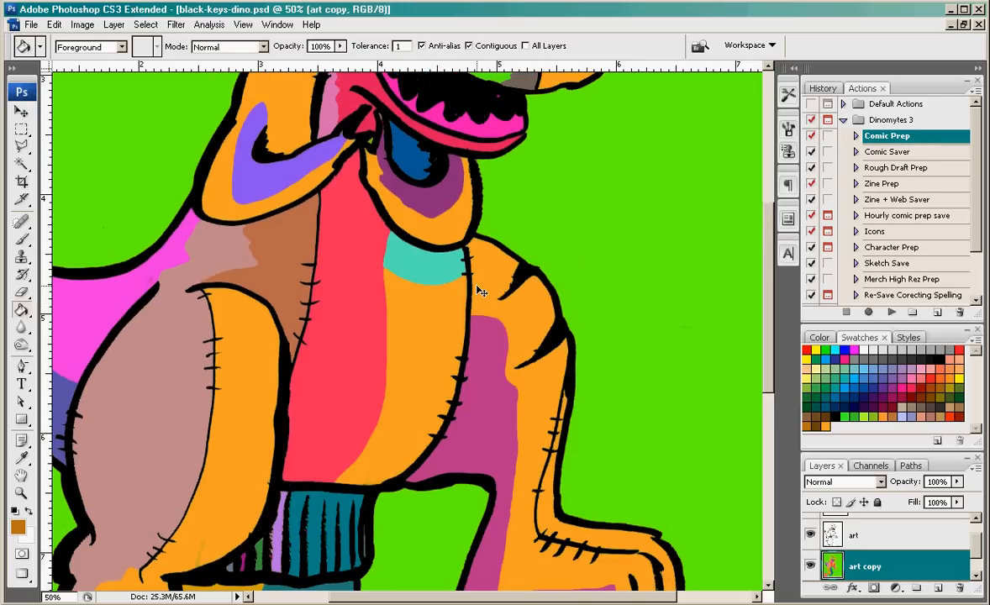
pyautogui.click(165, 366)
pyautogui.scroll(2, 336, 352)
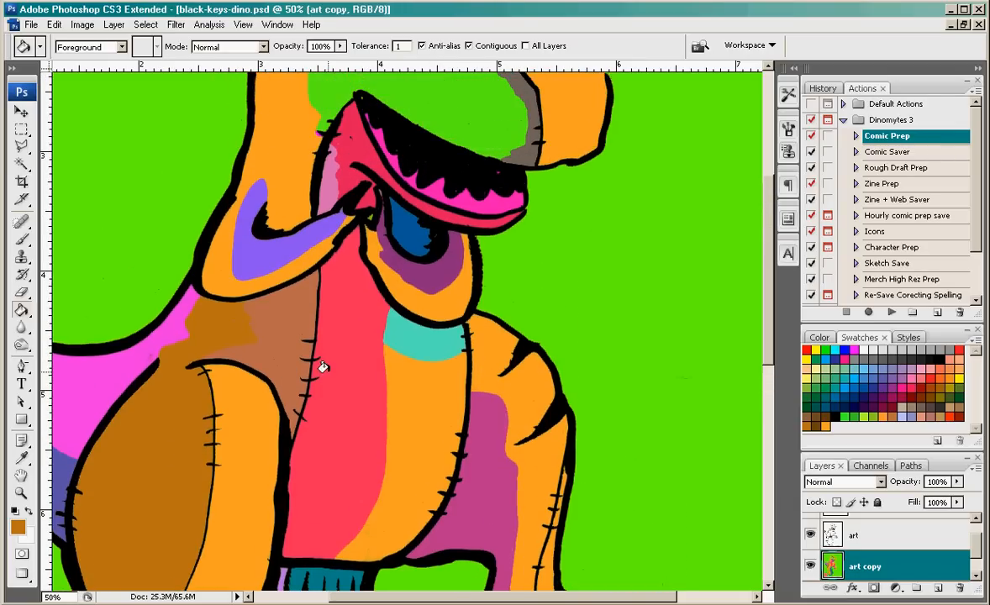
pyautogui.hotkey('ctrl', 'z')
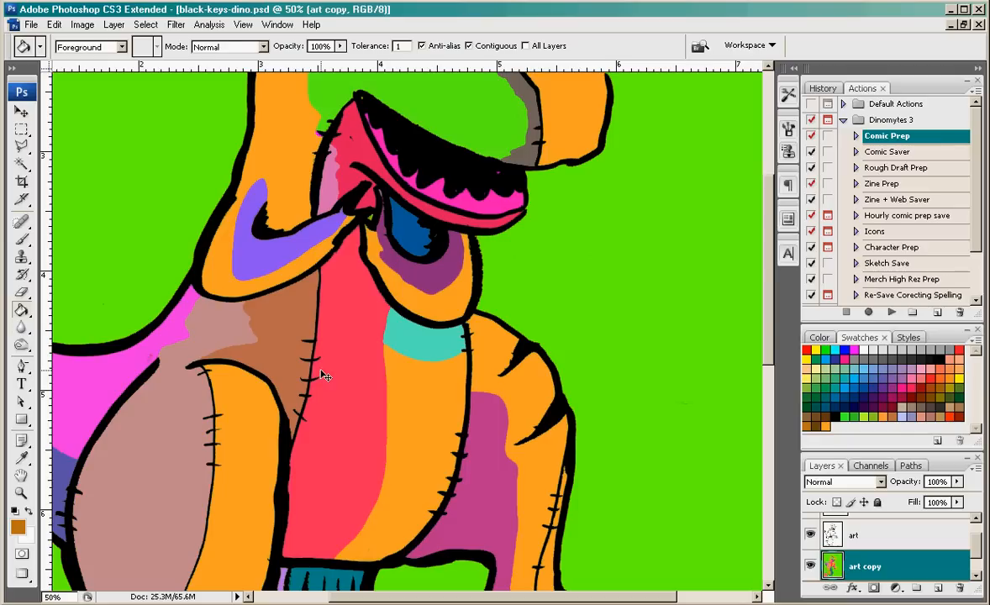
# Fill the chest's red panel, the red lower jaw and the green cheek area with the medium brown
pyautogui.click(319, 357)
pyautogui.scroll(2, 328, 294)
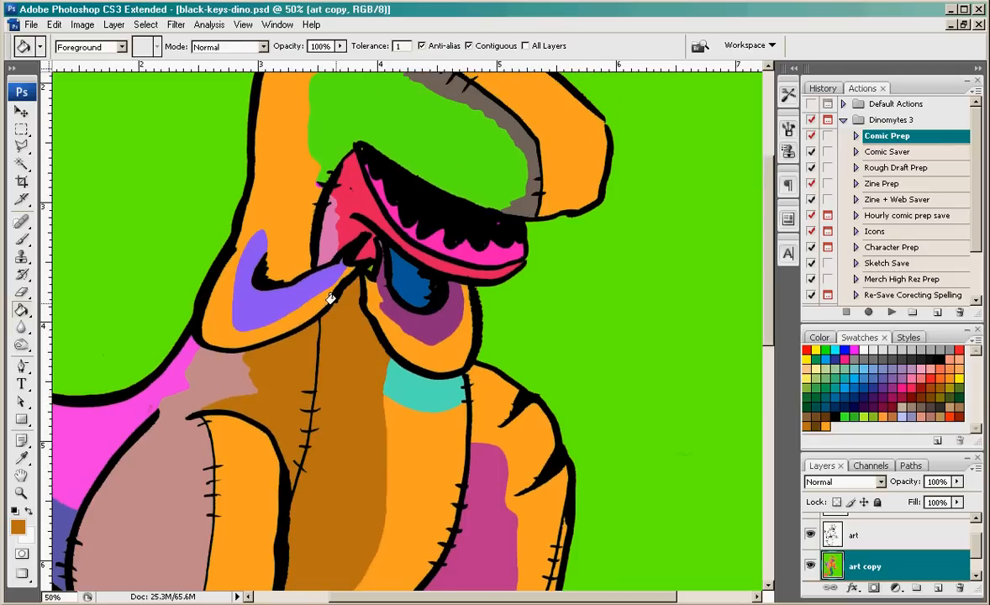
pyautogui.scroll(2, 324, 282)
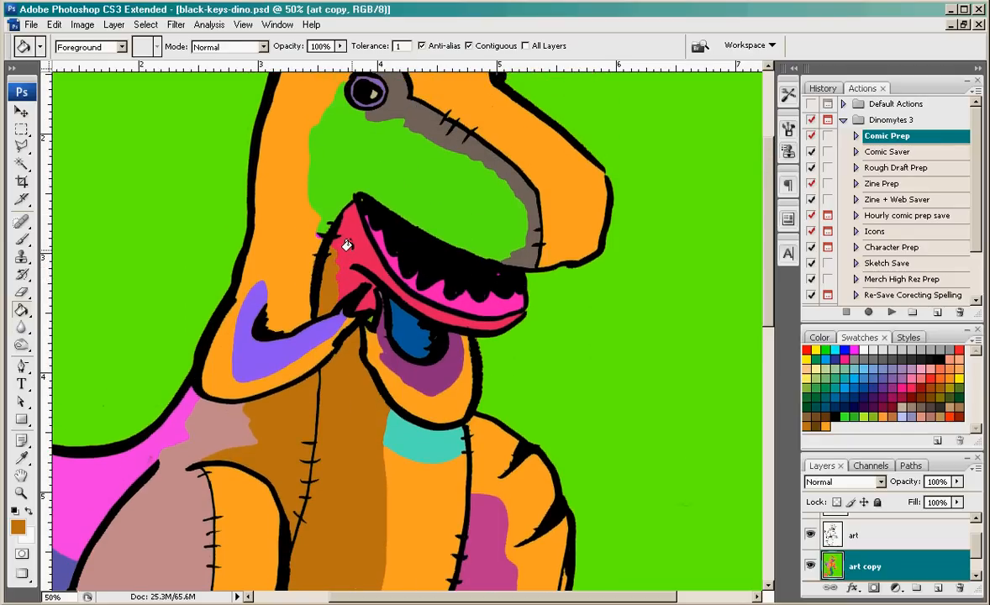
pyautogui.click(323, 228)
pyautogui.scroll(2, 336, 252)
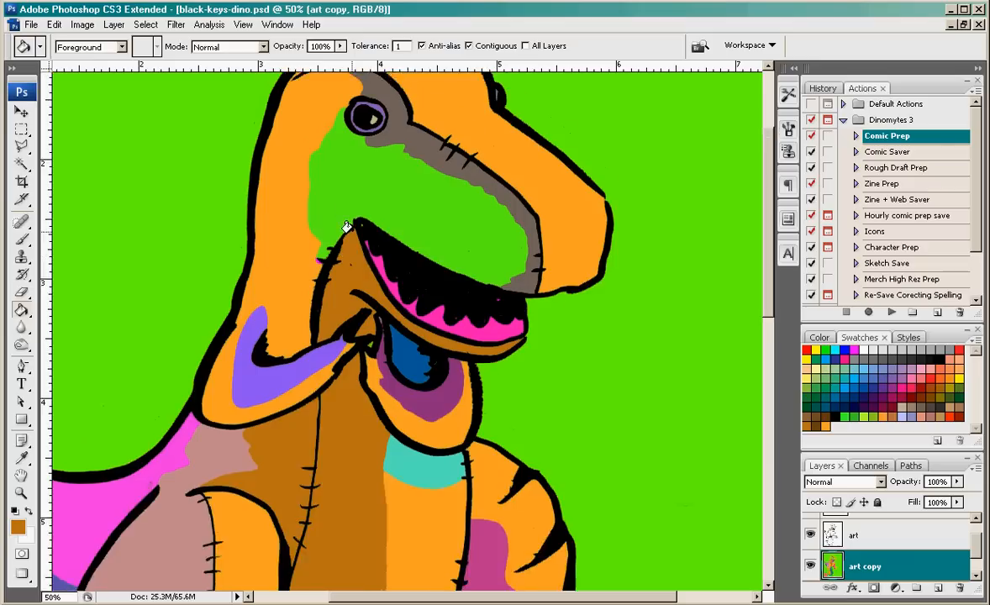
pyautogui.click(315, 205)
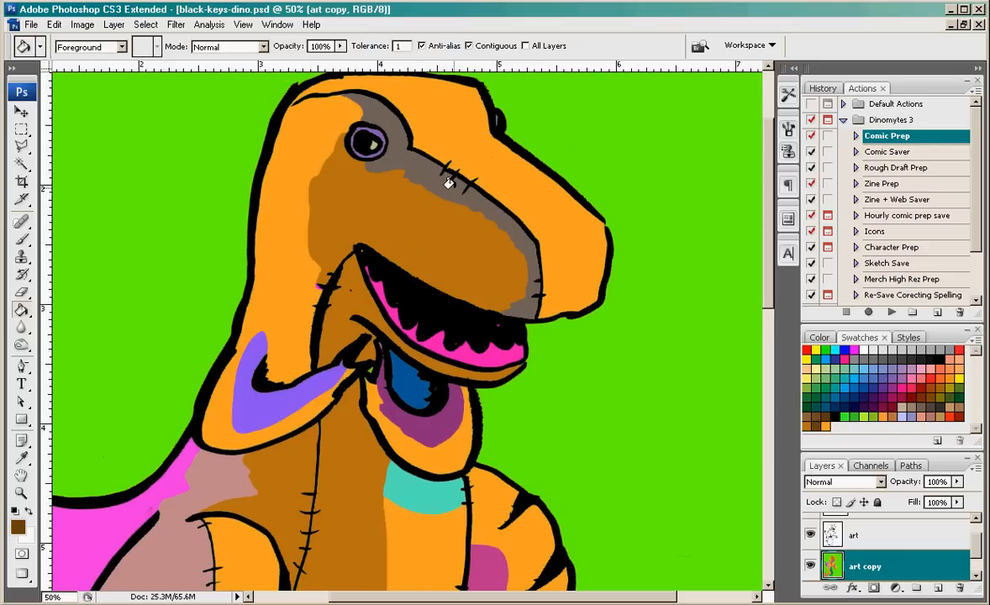
# Fill the grey band around the eye and muzzle and the neckerchief's purple and blue inner areas with dark brown
pyautogui.click(402, 185)
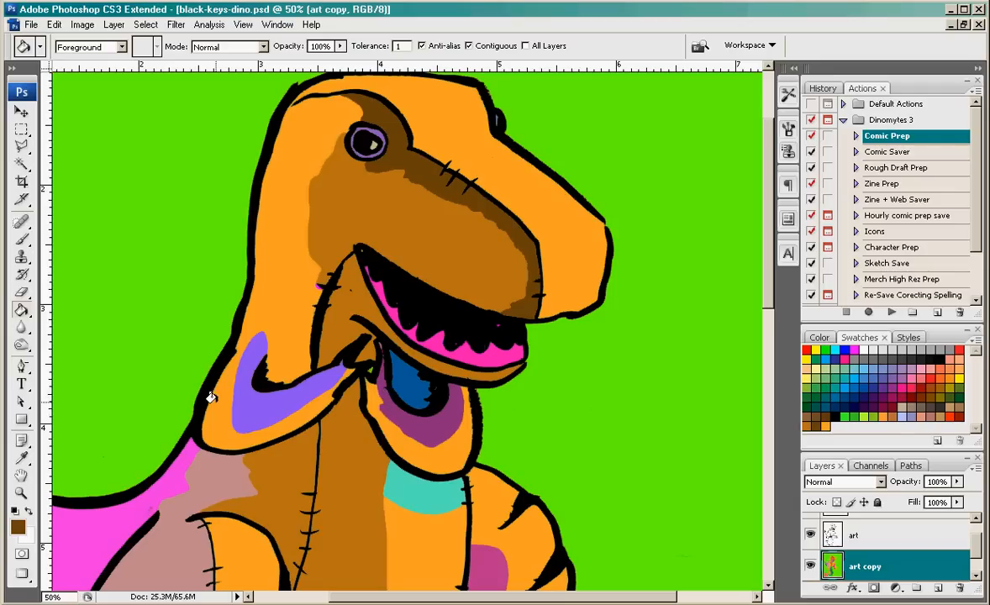
pyautogui.click(241, 366)
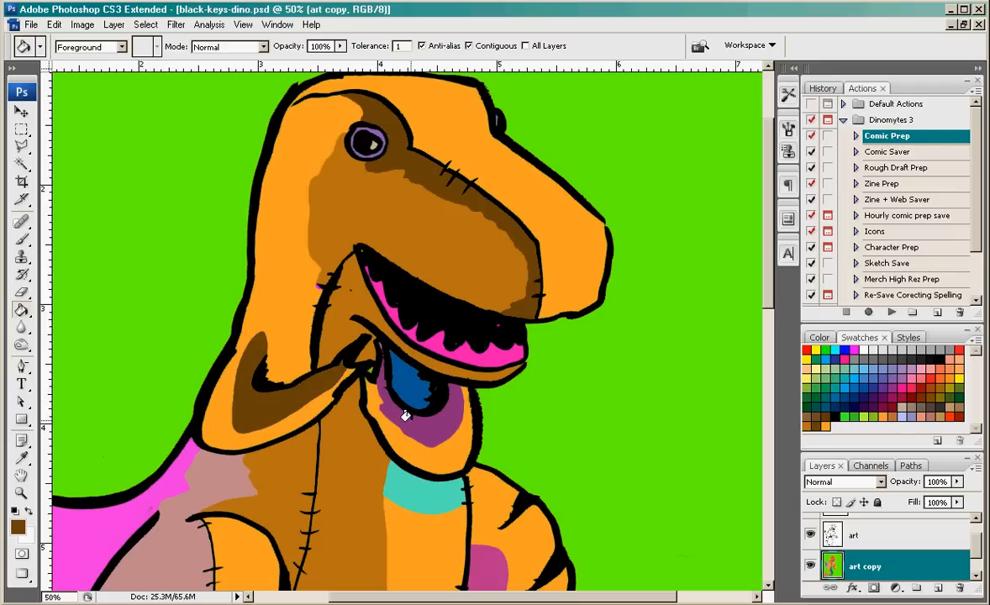
pyautogui.click(405, 415)
pyautogui.click(408, 379)
pyautogui.click(399, 489)
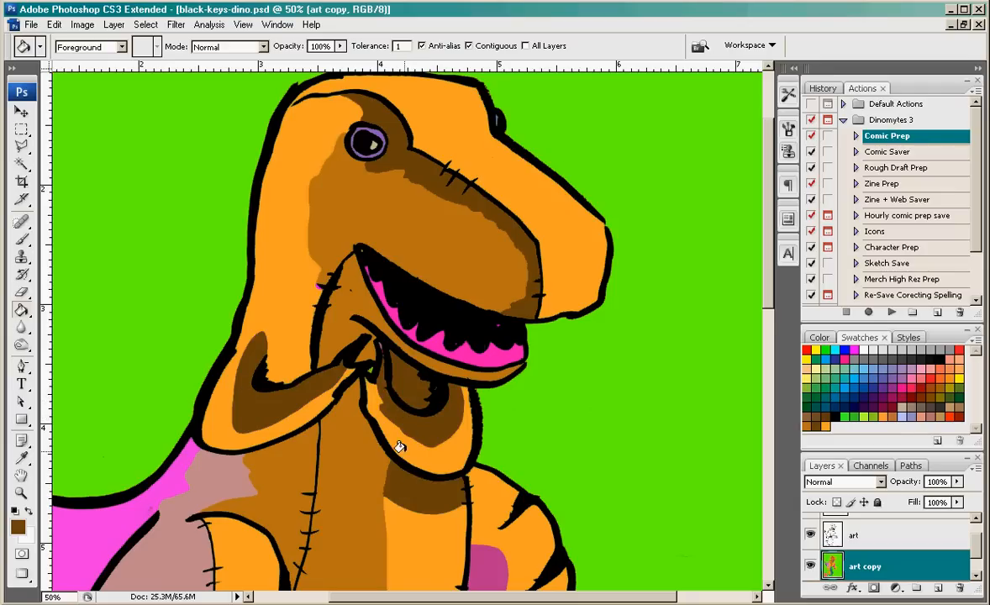
pyautogui.scroll(-3, 399, 446)
pyautogui.hotkey('ctrl', 'z')
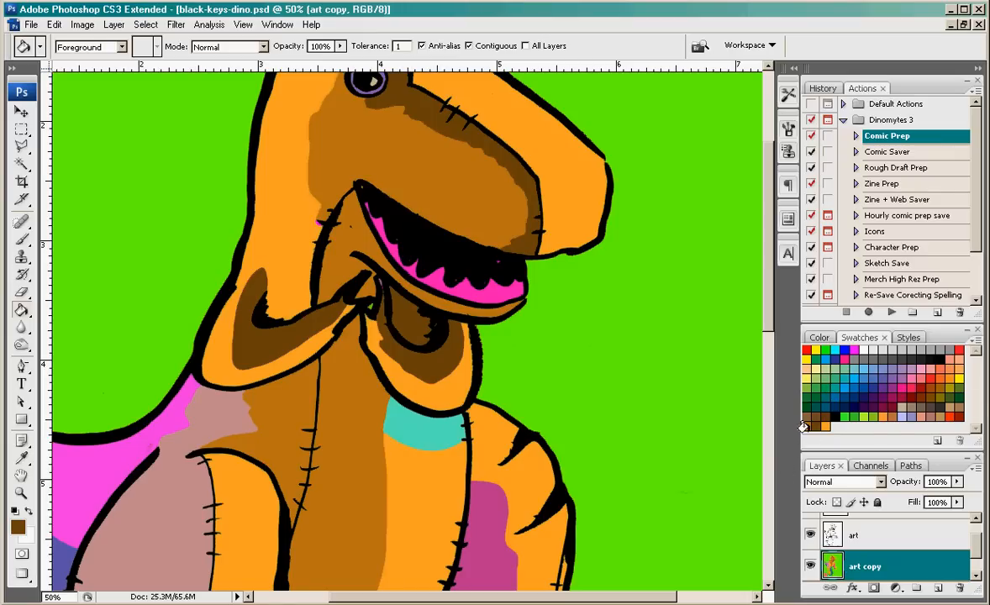
# Fill the turquoise strip under the neckerchief and the outstretched arm's purple underside with medium brown
pyautogui.click(395, 411)
pyautogui.scroll(-3, 428, 445)
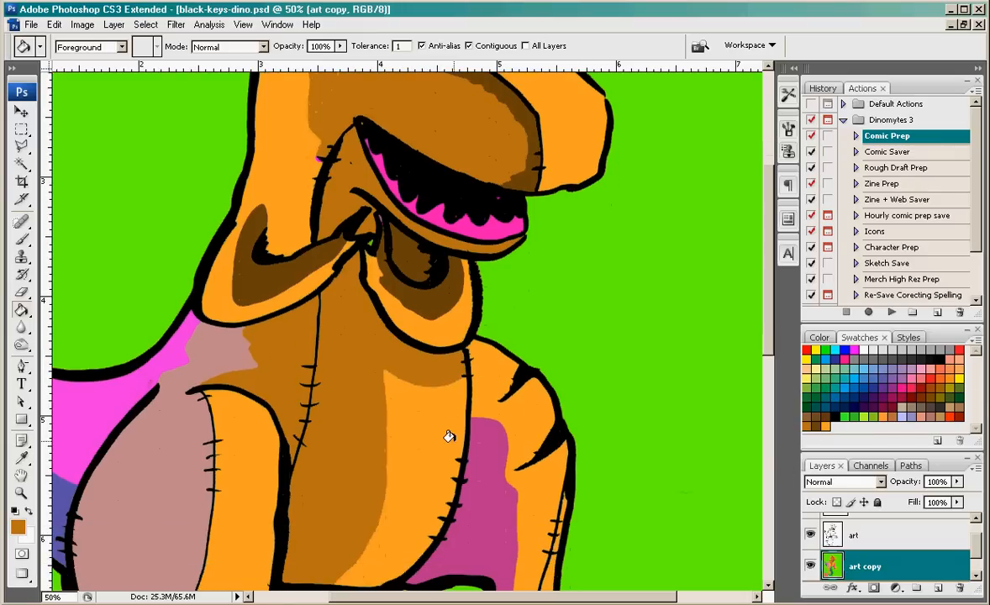
pyautogui.scroll(-3, 490, 520)
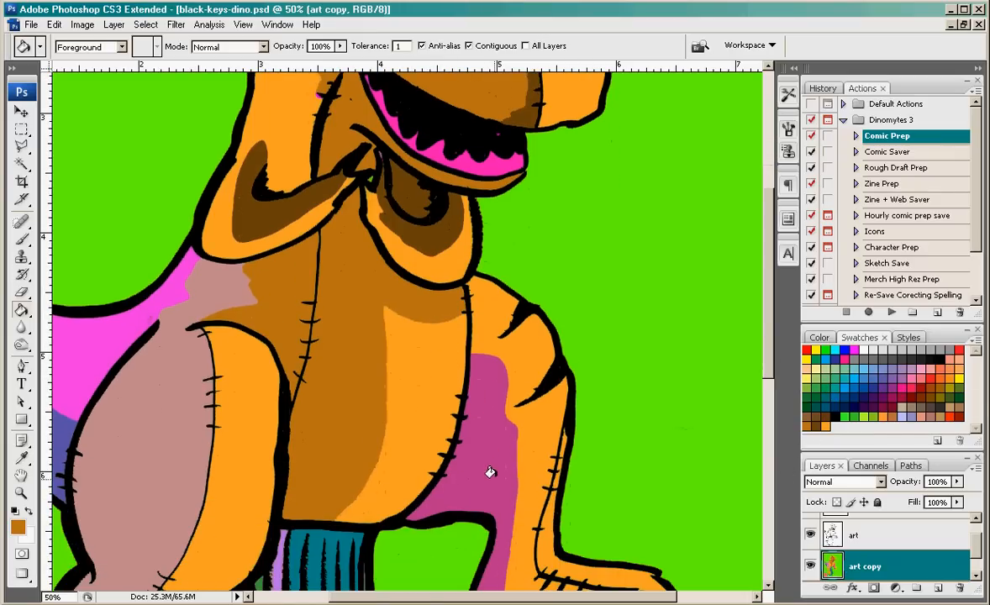
pyautogui.scroll(-4, 457, 404)
pyautogui.scroll(-1, 168, 424)
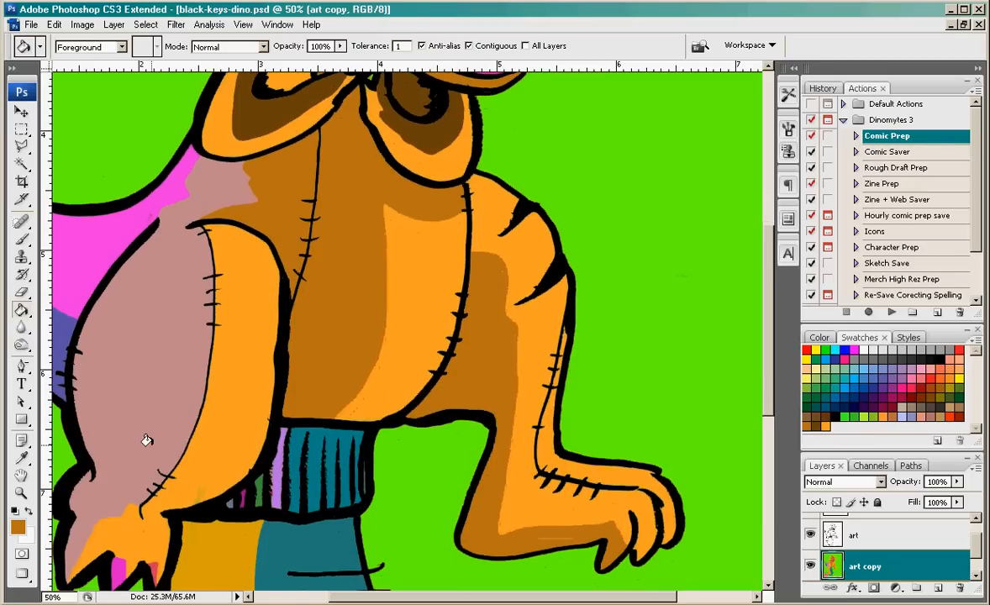
# Fill the near arm's mauve area and the pink patches between its fingers with medium brown
pyautogui.click(137, 429)
pyautogui.click(116, 564)
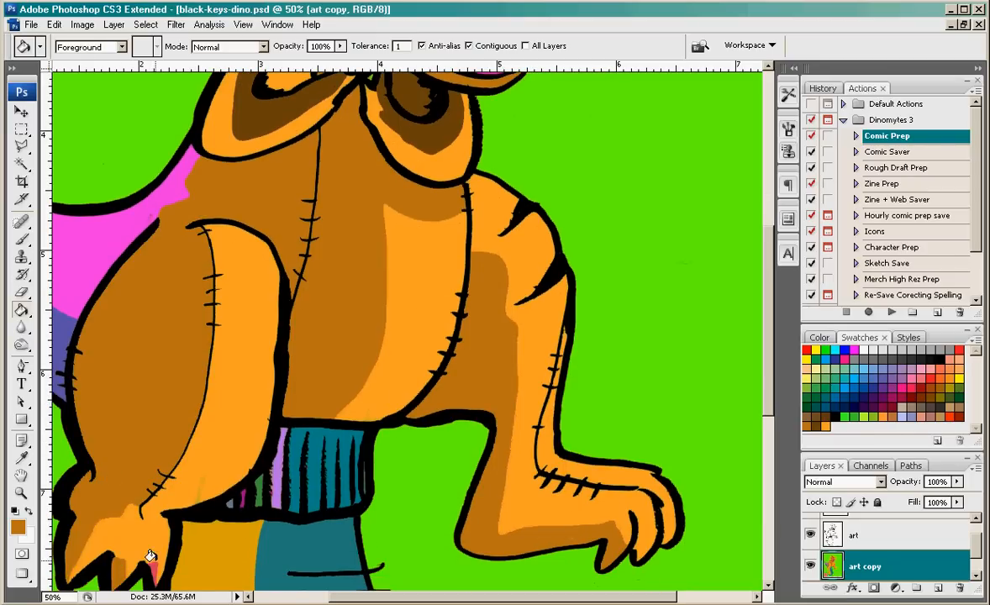
pyautogui.click(154, 573)
# Fill the blue outer edge of the tail with dark brown
pyautogui.moveTo(433, 597); pyautogui.dragTo(358, 597)
pyautogui.scroll(3, 538, 504)
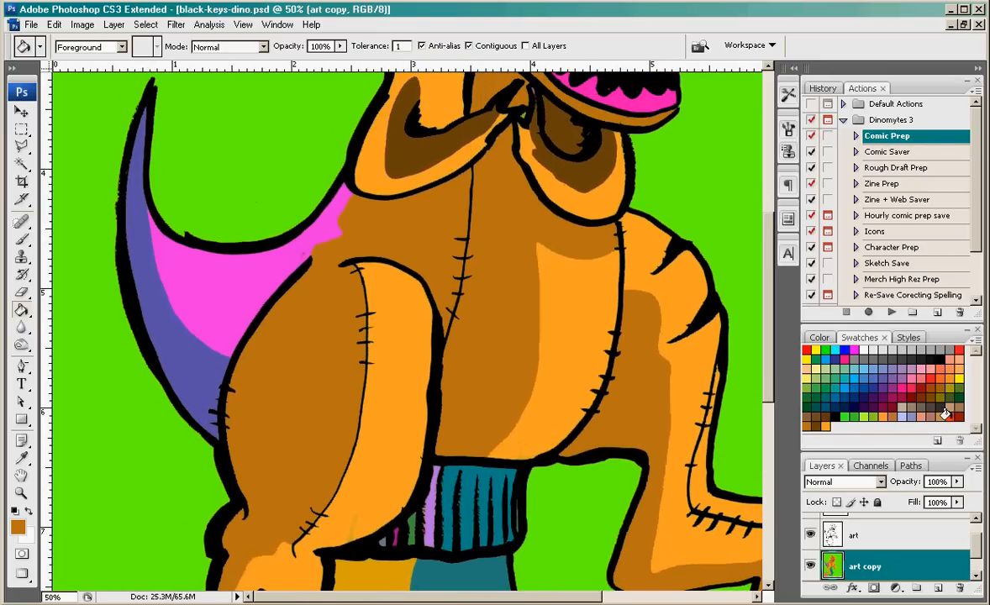
pyautogui.click(821, 420)
pyautogui.click(203, 362)
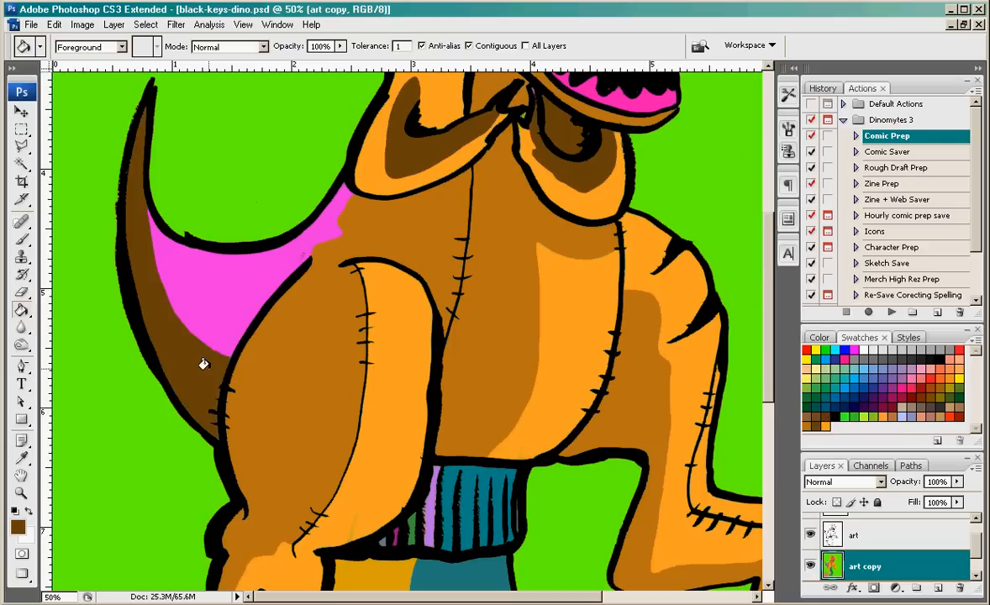
# Fill the magenta area of the tail and back with the saved light orange swatch, leaving the swatch's name as it is
pyautogui.scroll(6, 208, 363)
pyautogui.scroll(3, 239, 336)
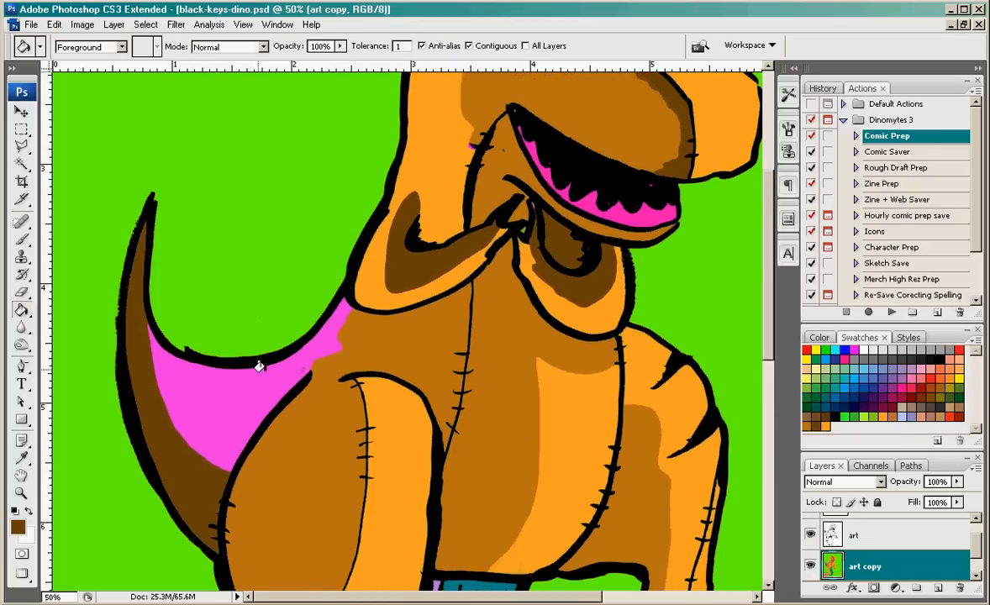
pyautogui.doubleClick(828, 428)
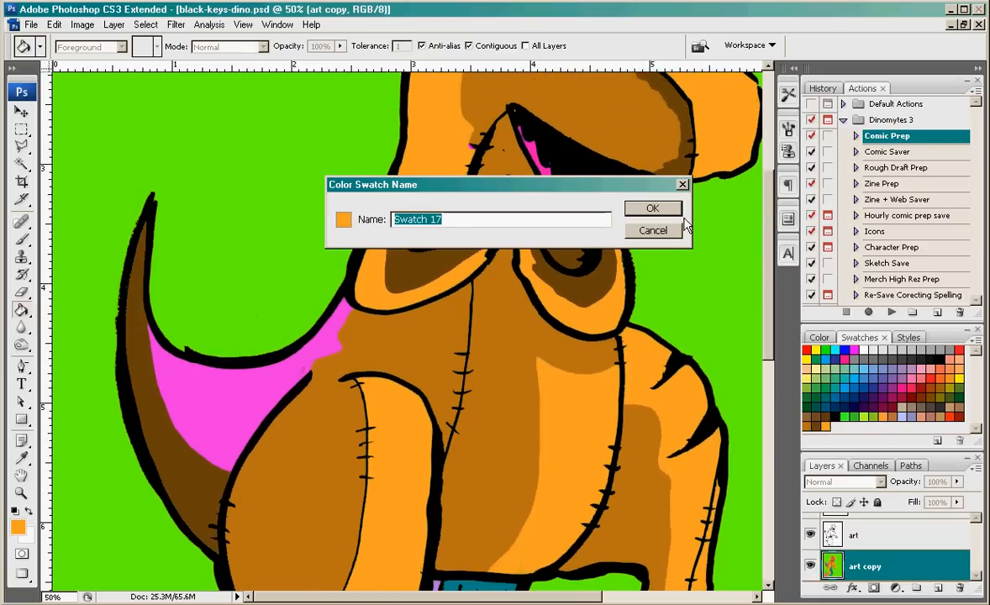
pyautogui.click(670, 226)
pyautogui.click(250, 379)
# Swap the foreground and background colors and fill the pink teeth area with white
pyautogui.scroll(-5, 588, 310)
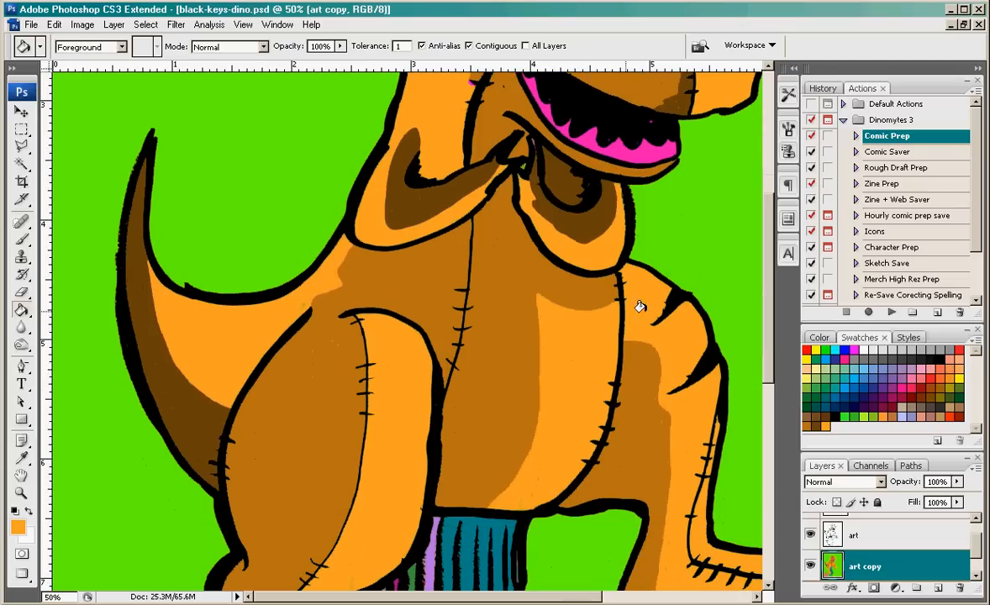
pyautogui.scroll(15, 708, 267)
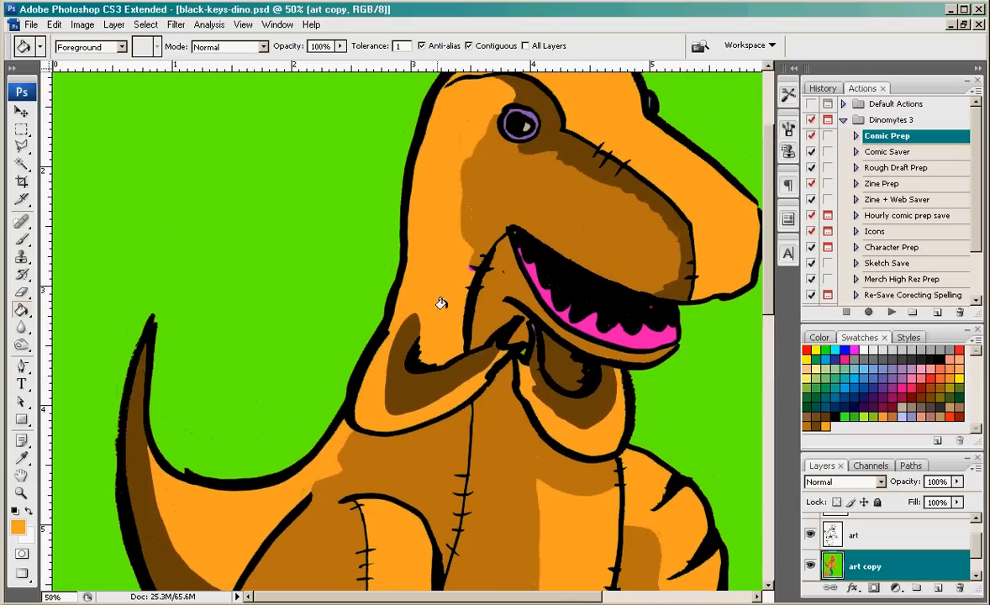
pyautogui.press('x')
pyautogui.click(588, 312)
pyautogui.scroll(3, 498, 320)
pyautogui.scroll(1, 498, 320)
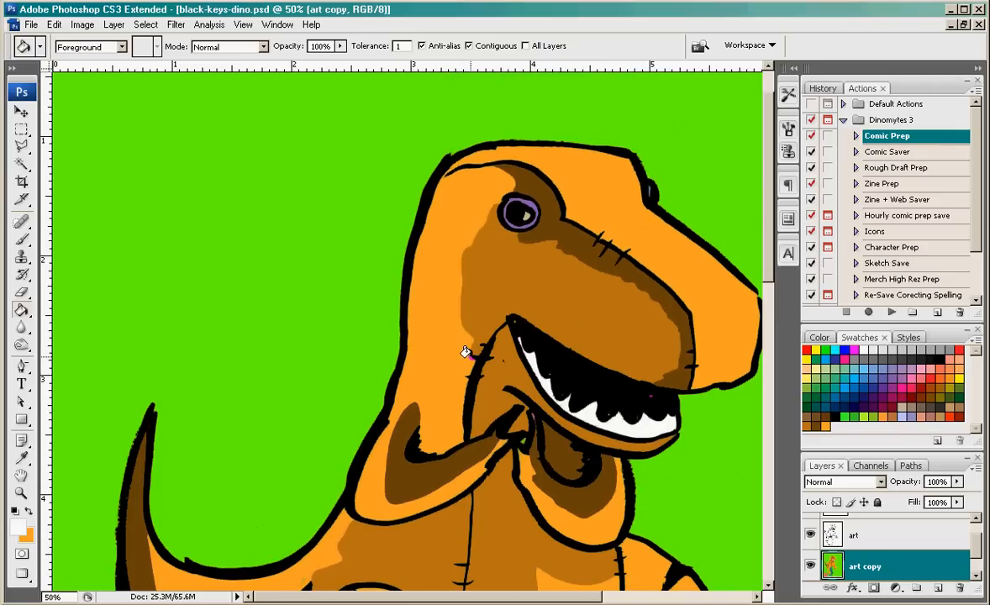
pyautogui.click(388, 443)
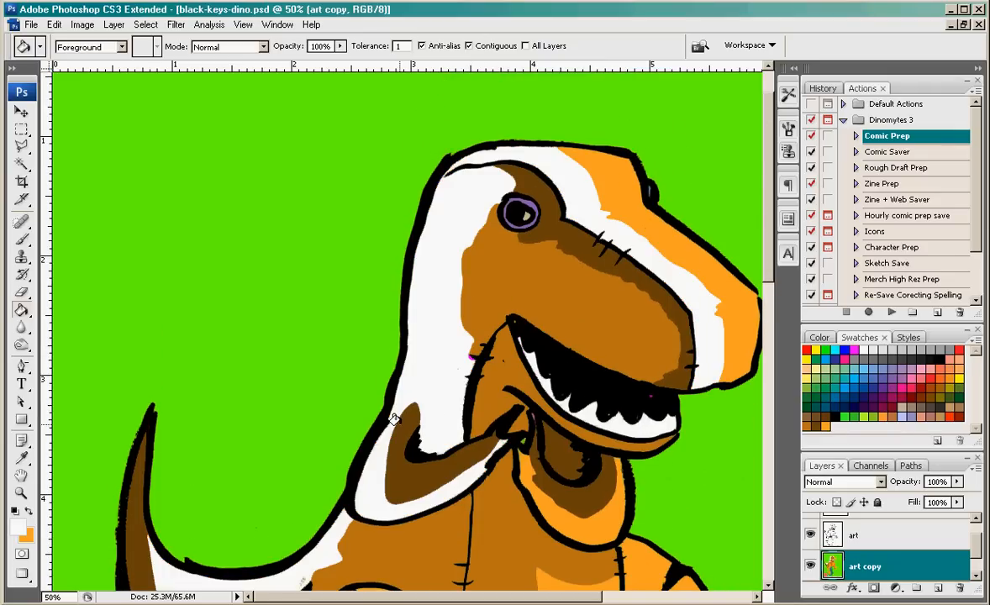
pyautogui.hotkey('ctrl', 'z')
# Sample the neck's light orange as the foreground color and hide the art layer's line work
pyautogui.press('b')
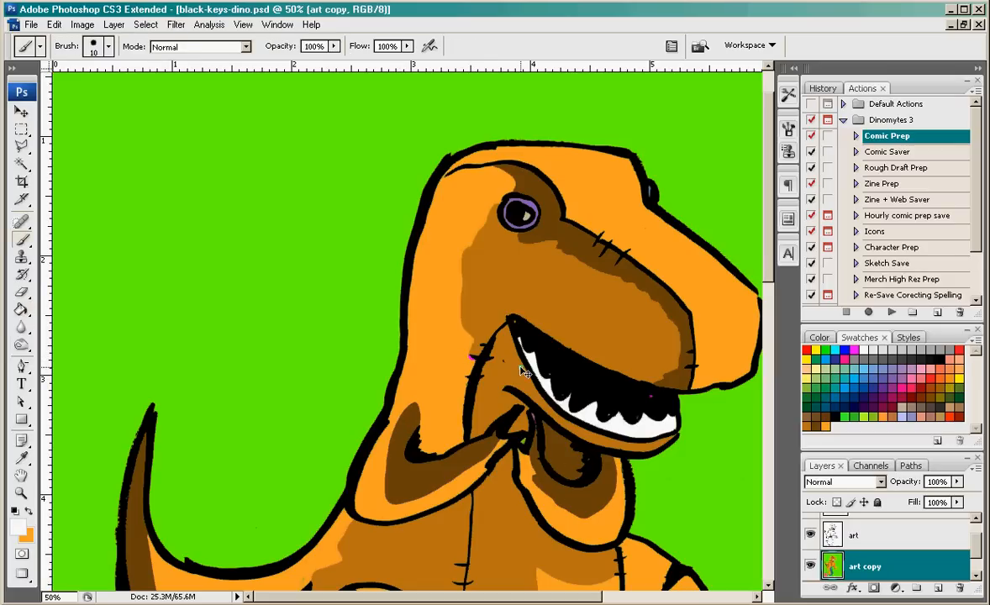
pyautogui.press('i')
pyautogui.click(418, 355)
pyautogui.press('b')
pyautogui.click(810, 535)
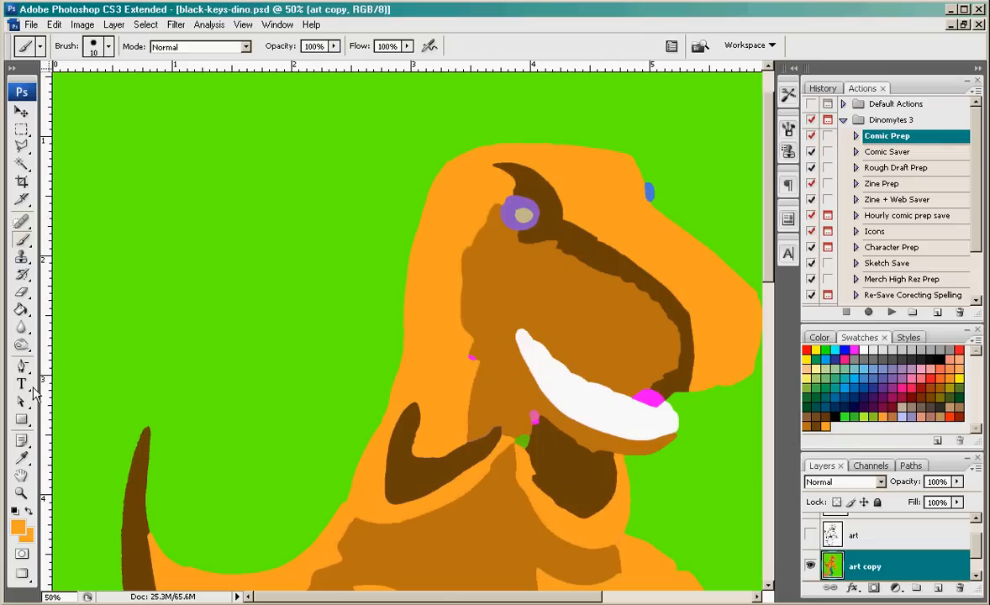
# Fill the magenta patch above the teeth and the small pink and green patches at the neckerchief's knot with light orange
pyautogui.click(20, 311)
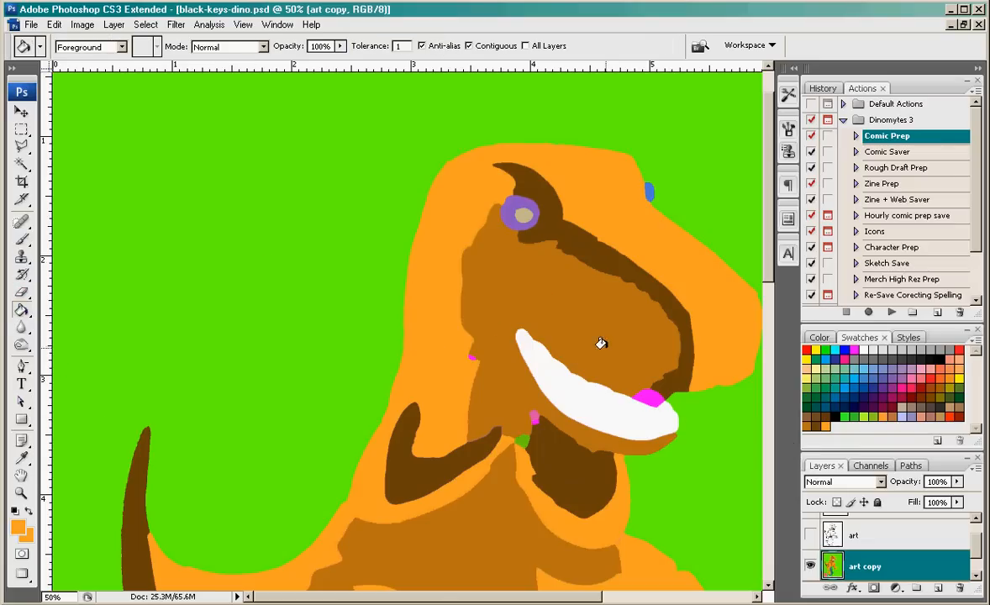
pyautogui.click(654, 395)
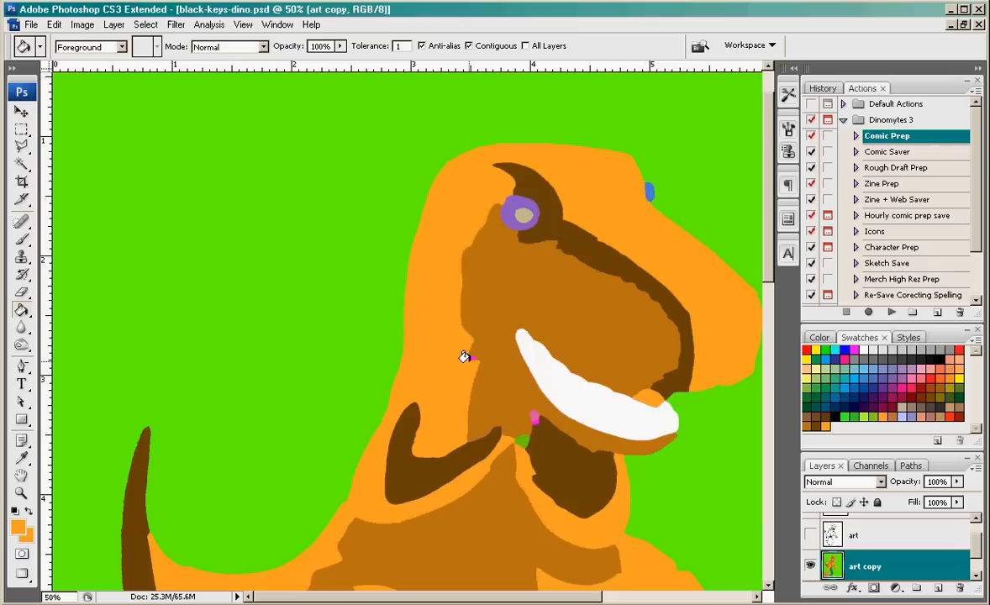
pyautogui.click(535, 418)
pyautogui.click(530, 418)
pyautogui.click(516, 435)
# Fill the large teal area of the leg below the waistband with pale yellow
pyautogui.scroll(-3, 621, 370)
pyautogui.scroll(-10, 594, 359)
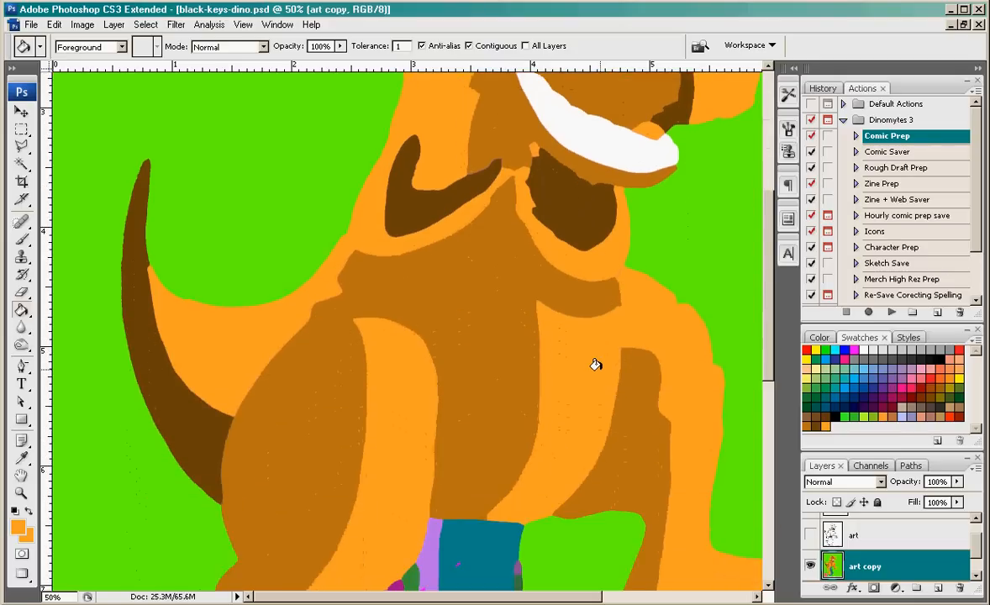
pyautogui.scroll(-5, 538, 375)
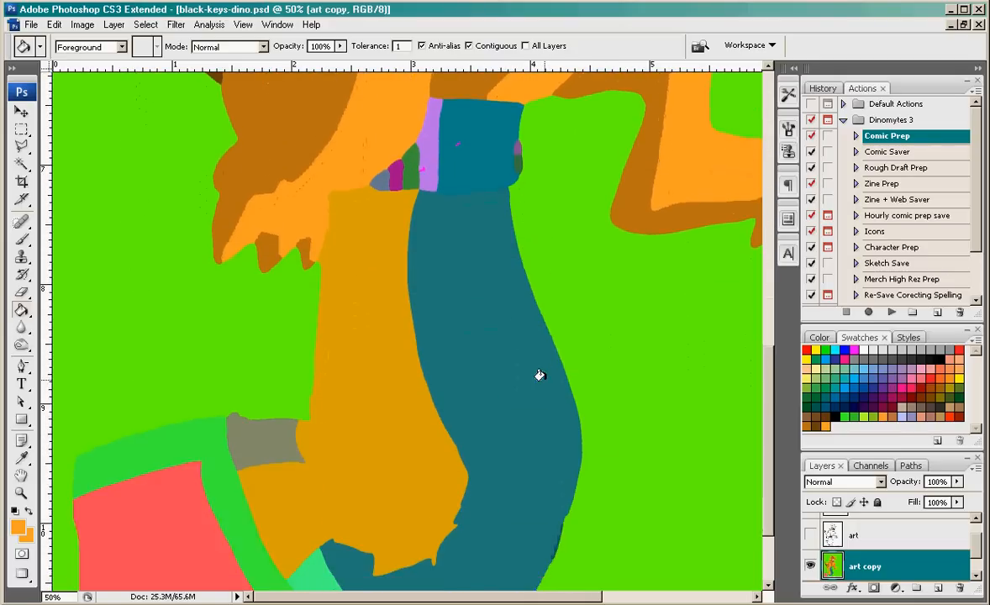
pyautogui.scroll(5, 501, 374)
pyautogui.scroll(1, 502, 370)
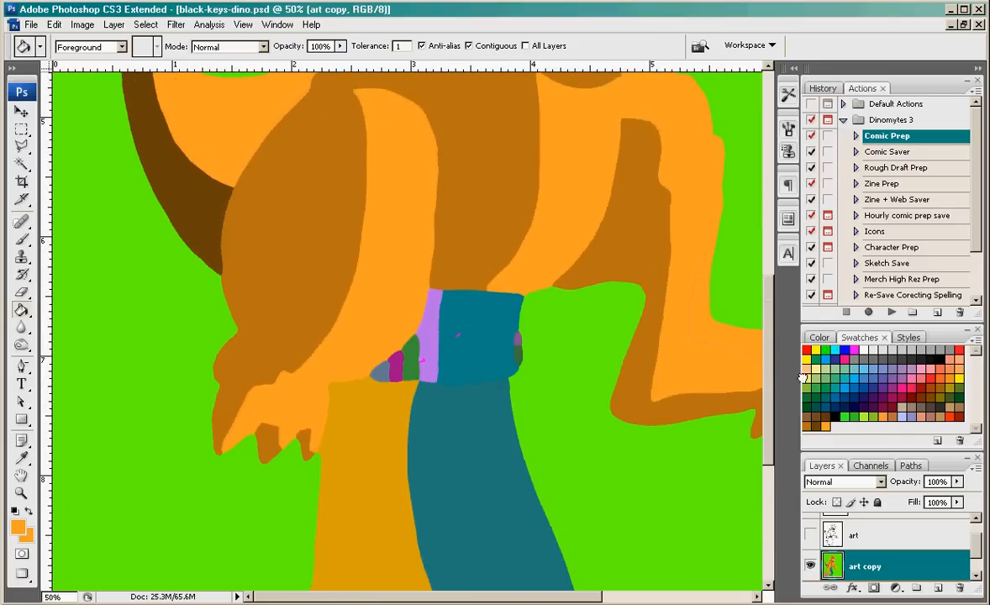
pyautogui.click(807, 378)
pyautogui.click(476, 452)
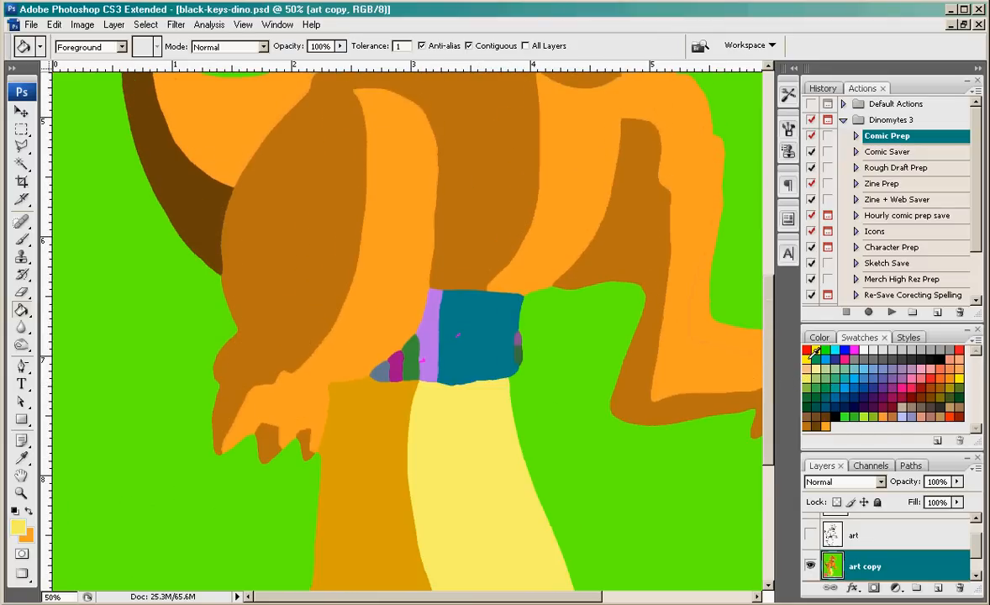
# Fill the shaded side of the forearm below the puppet with peach and its lit side with a paler yellow
pyautogui.click(807, 367)
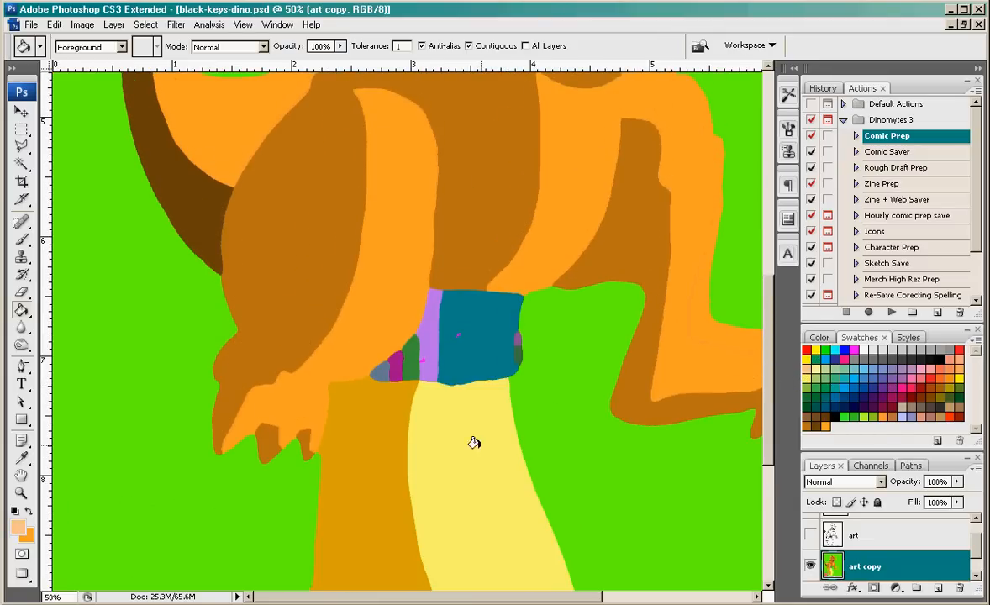
pyautogui.click(342, 509)
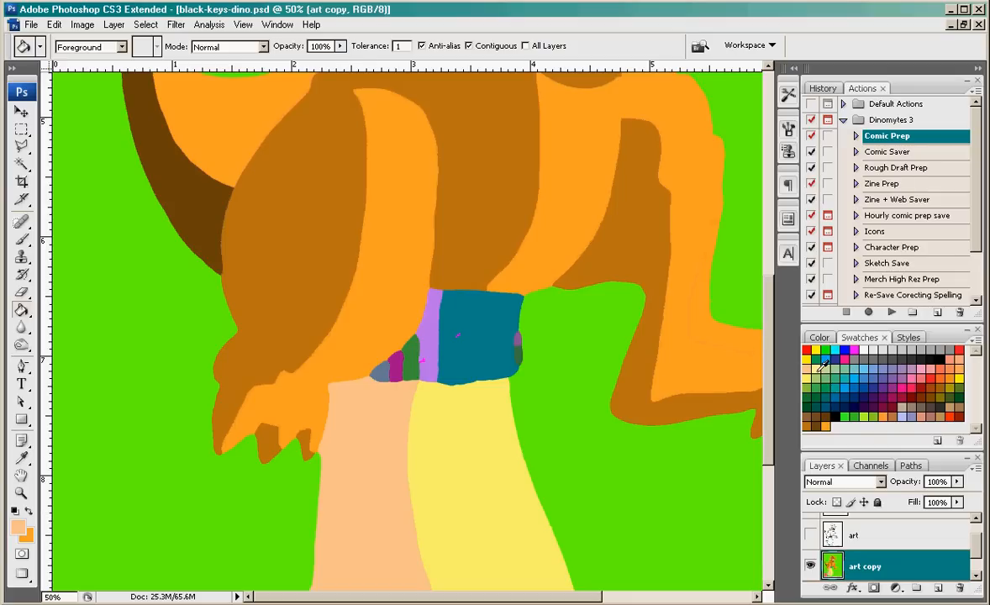
pyautogui.click(823, 367)
pyautogui.click(495, 474)
# Fill the gray and green patches beside the sleeve trim and the small blue patches at the elbow with peach
pyautogui.scroll(-5, 493, 470)
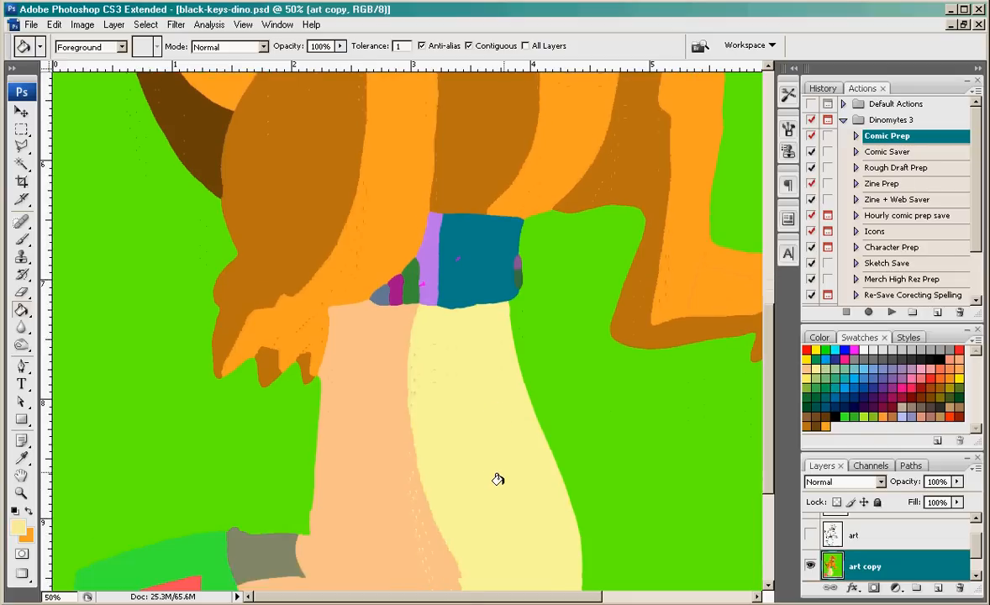
pyautogui.scroll(-2, 493, 465)
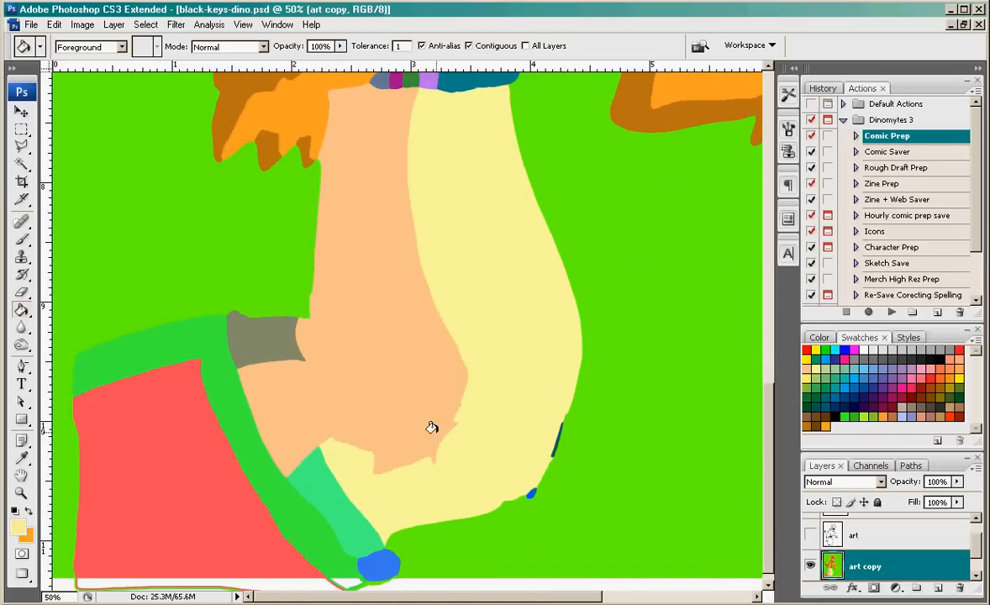
pyautogui.click(807, 361)
pyautogui.click(257, 343)
pyautogui.click(331, 498)
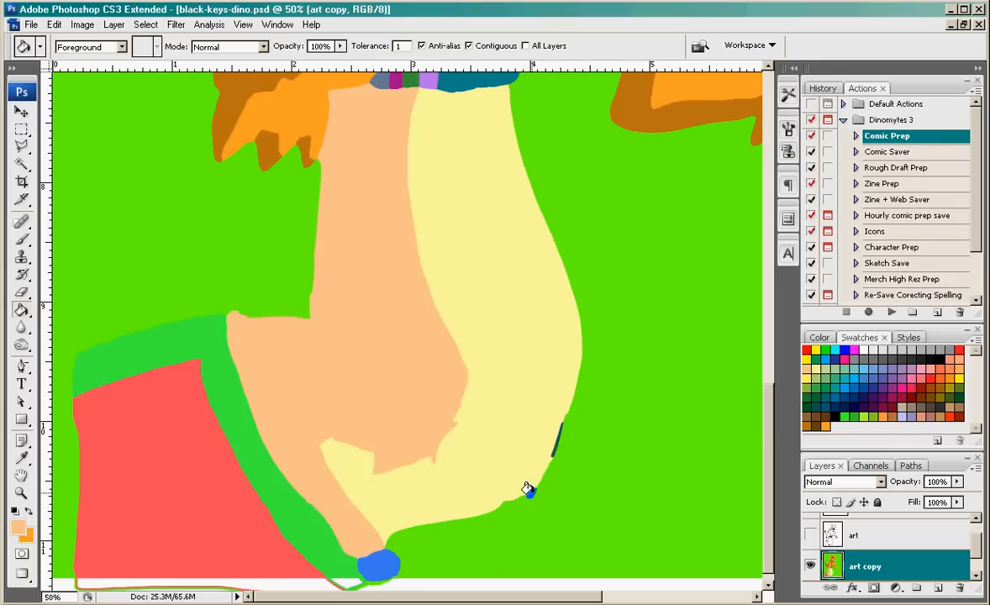
pyautogui.click(530, 491)
# Fill all the colored patches of the puppet's ribbed cuff with dark brown and paint over its leftover pink specks
pyautogui.scroll(10, 550, 446)
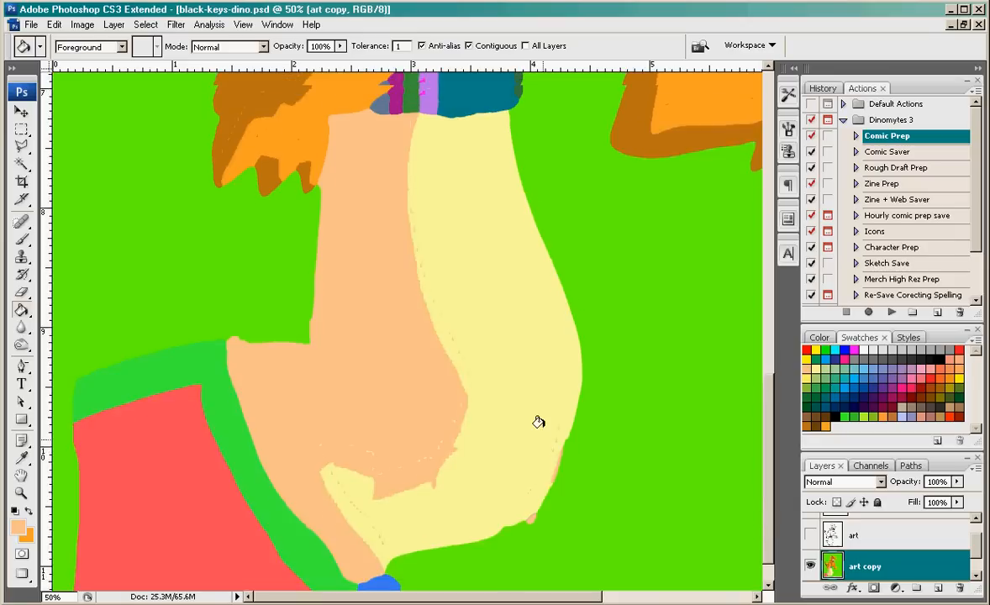
pyautogui.scroll(3, 530, 387)
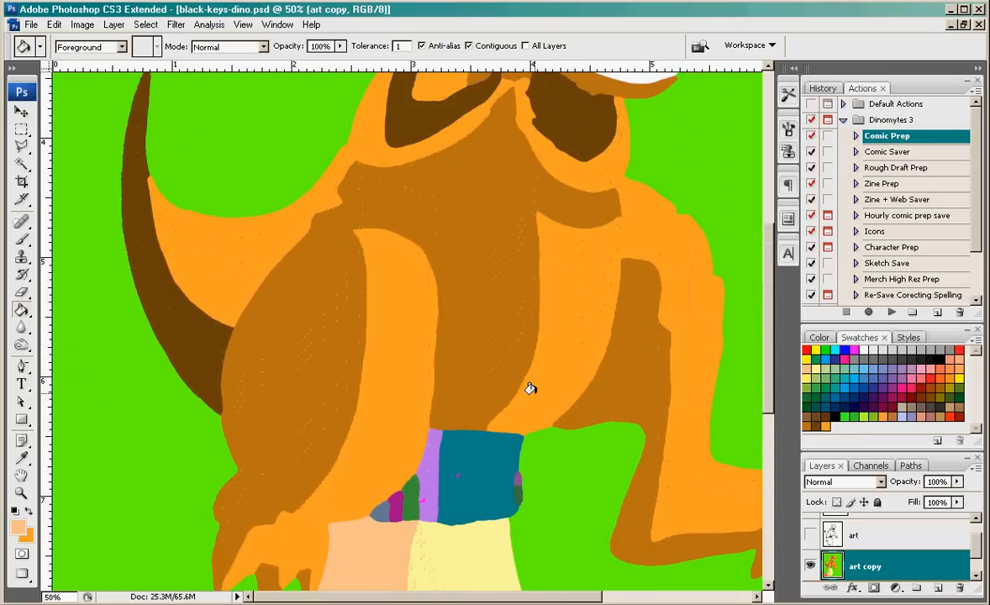
pyautogui.click(884, 405)
pyautogui.click(460, 460)
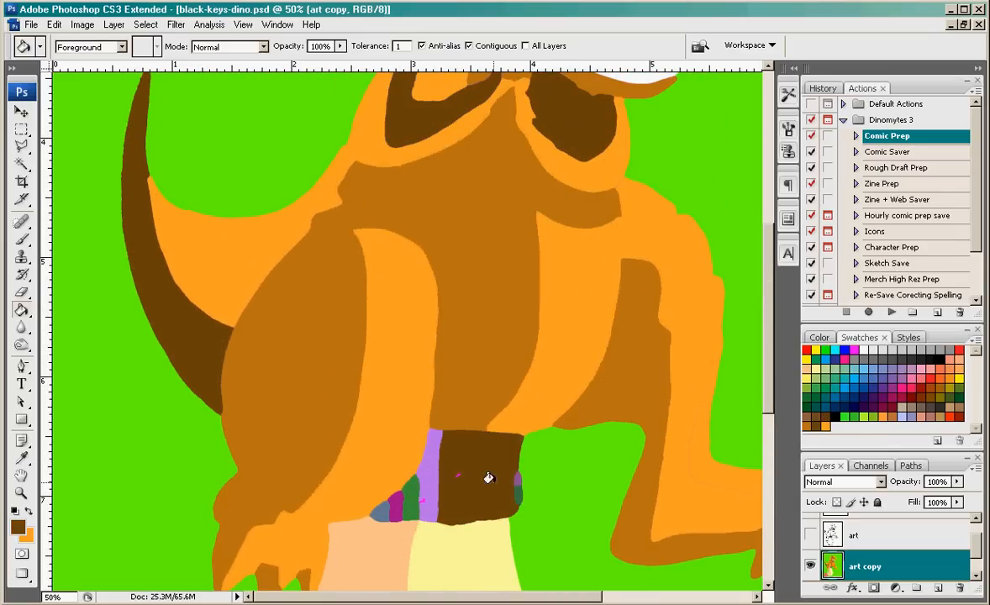
pyautogui.click(431, 483)
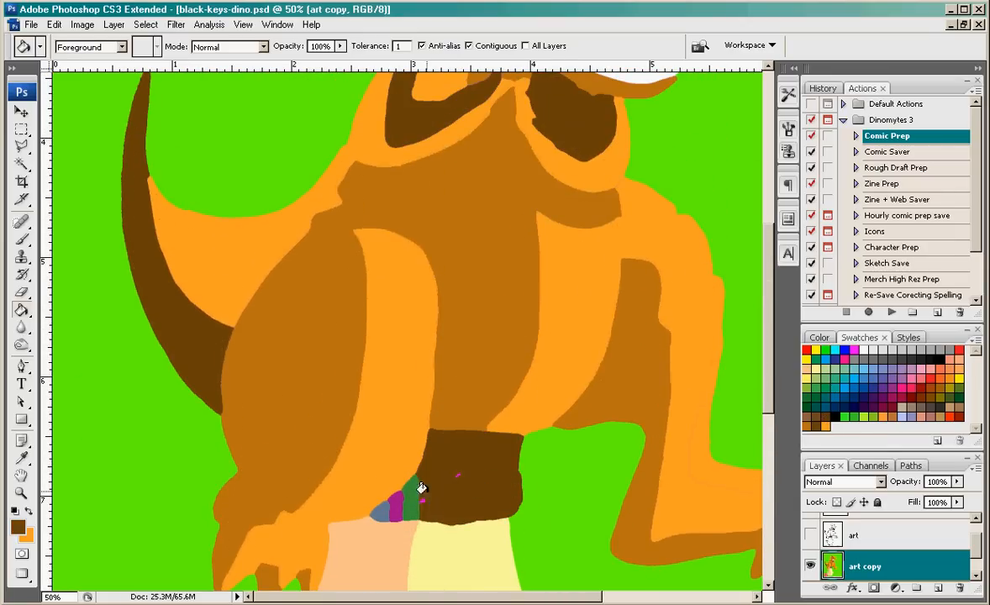
pyautogui.click(409, 497)
pyautogui.click(395, 506)
pyautogui.click(375, 514)
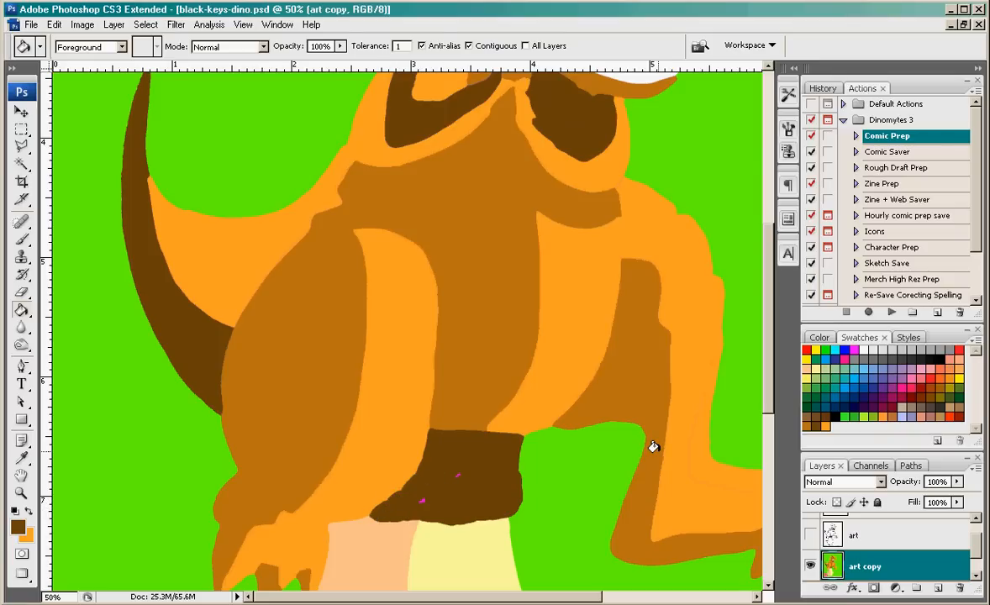
pyautogui.press('b')
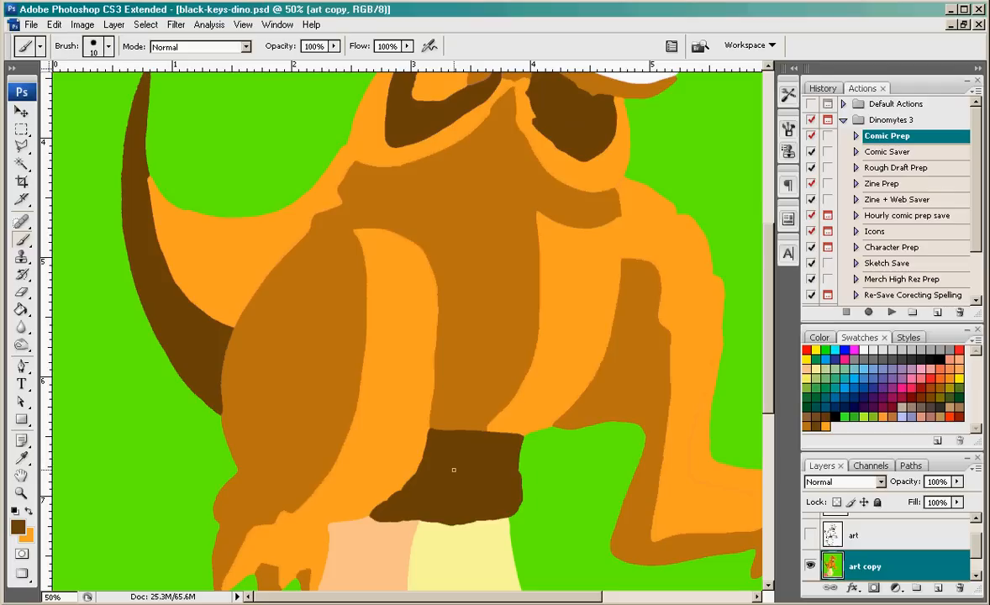
# Fill the purple area around the dinosaur's eye with bright green
pyautogui.scroll(10, 486, 440)
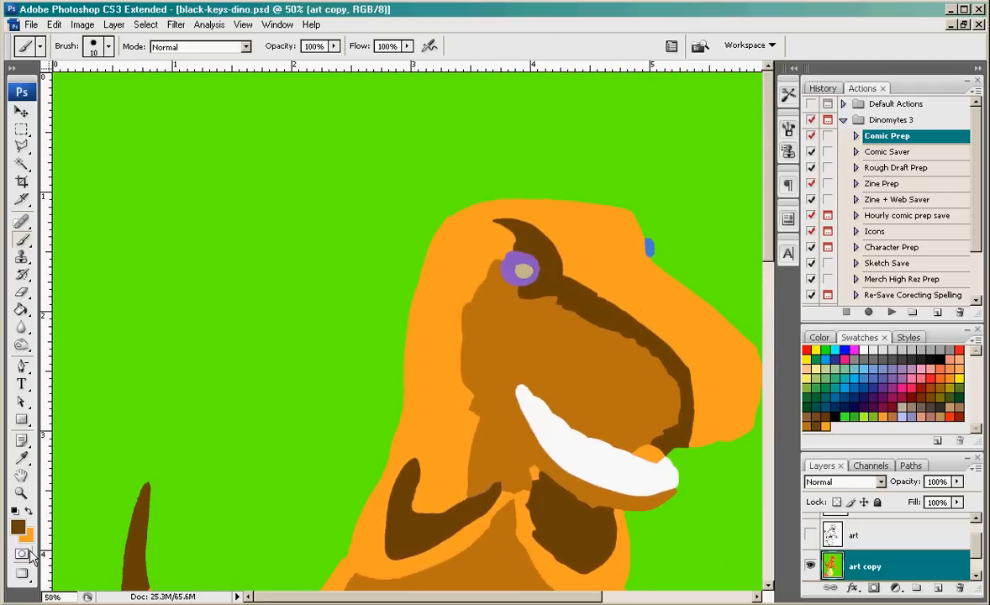
pyautogui.click(851, 416)
pyautogui.click(844, 416)
pyautogui.press('g')
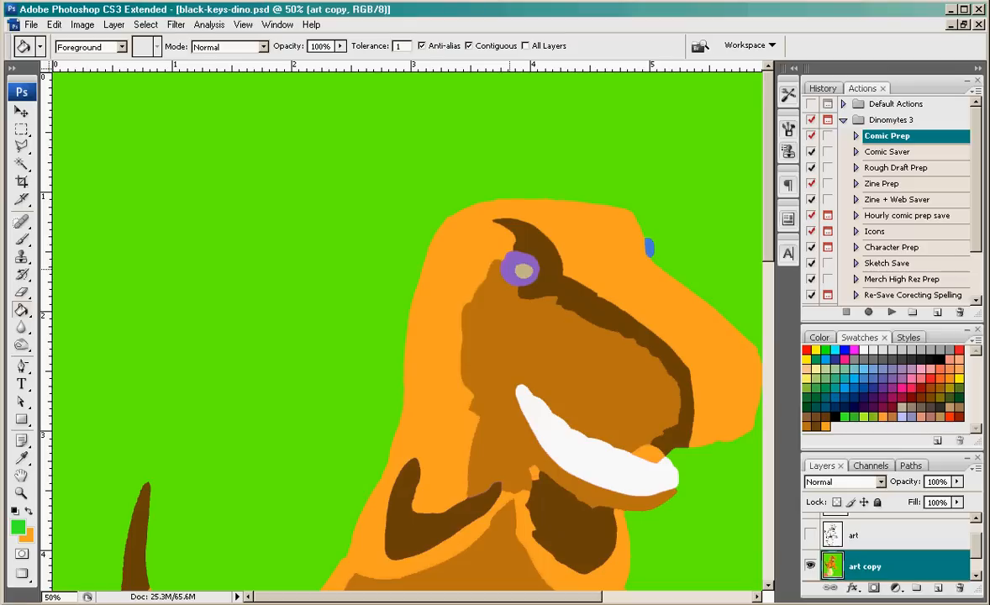
pyautogui.click(504, 266)
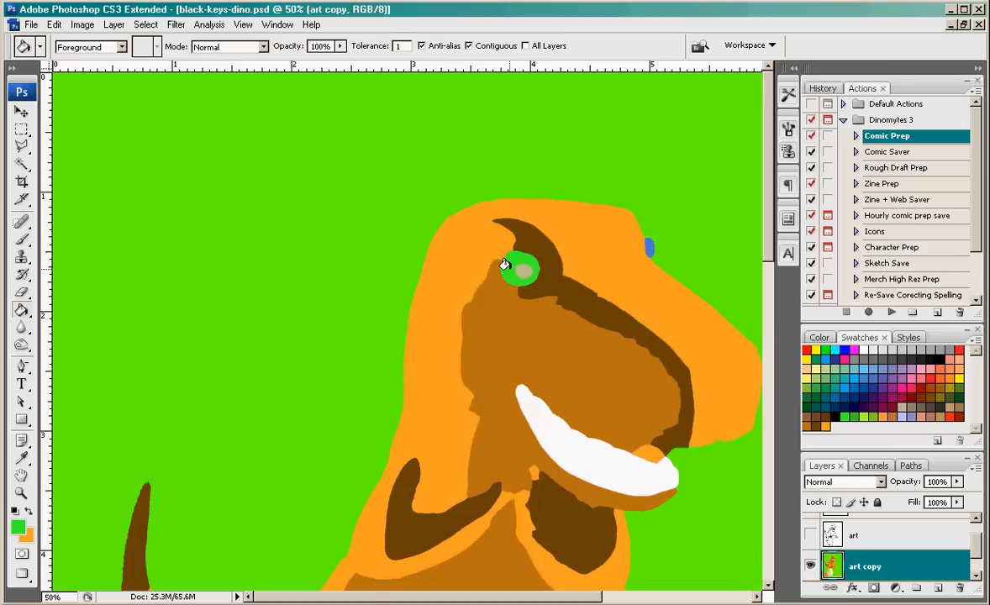
pyautogui.click(648, 245)
pyautogui.hotkey('ctrl', 'z')
# Fill the background around the dinosaur with dark green and show the art layer's line work
pyautogui.click(862, 415)
pyautogui.click(883, 407)
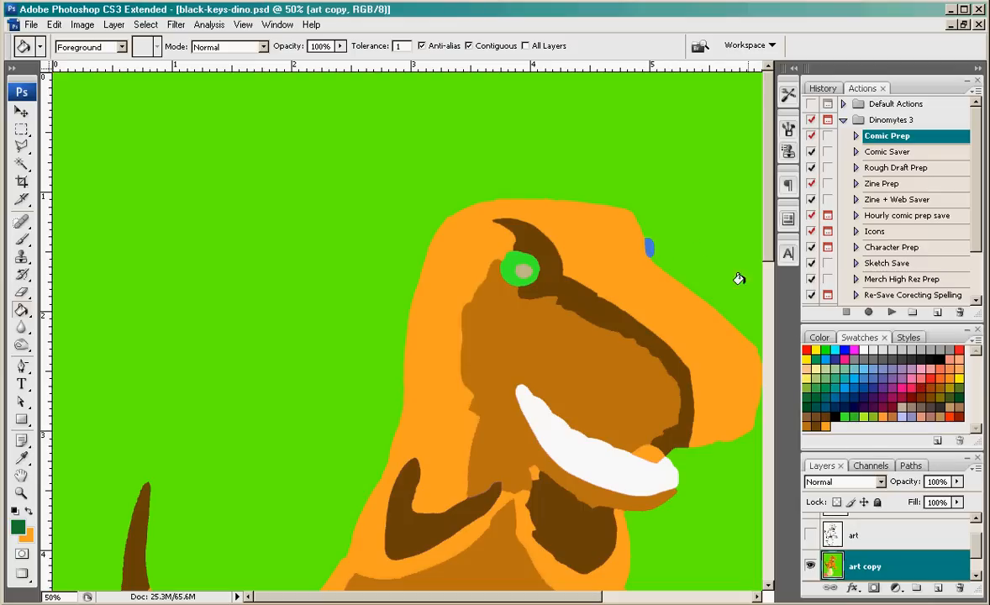
pyautogui.click(694, 251)
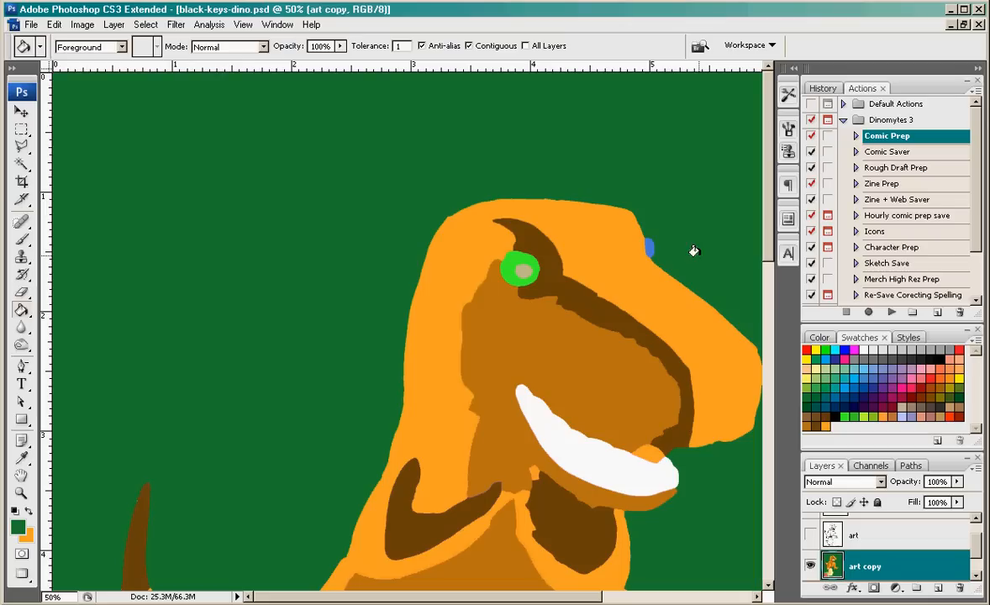
pyautogui.click(851, 413)
pyautogui.click(809, 535)
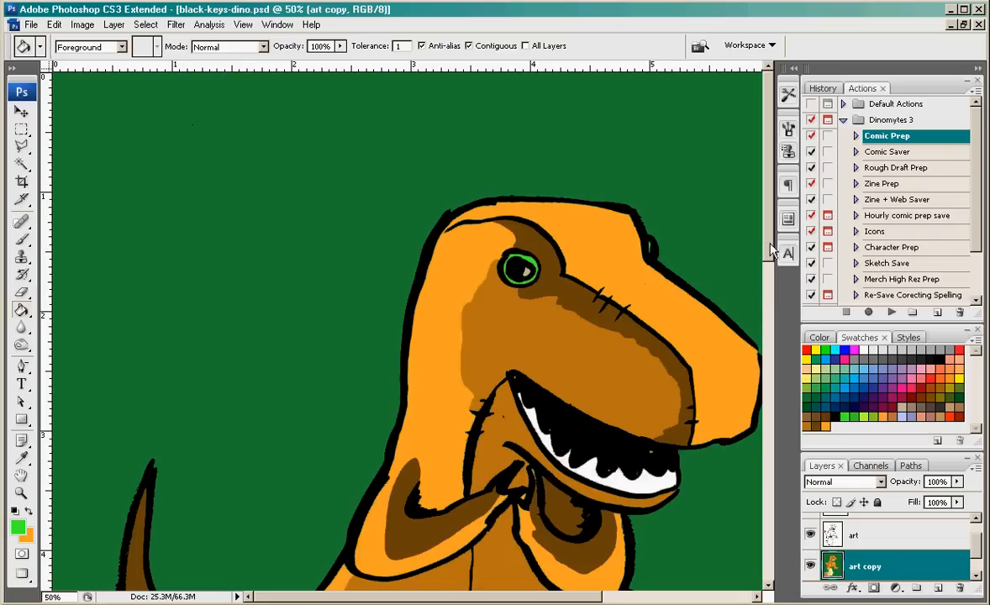
# Reset to the default colors and fill the sleeve's red area and the white strip beneath it with black
pyautogui.moveTo(774, 244); pyautogui.dragTo(701, 586)
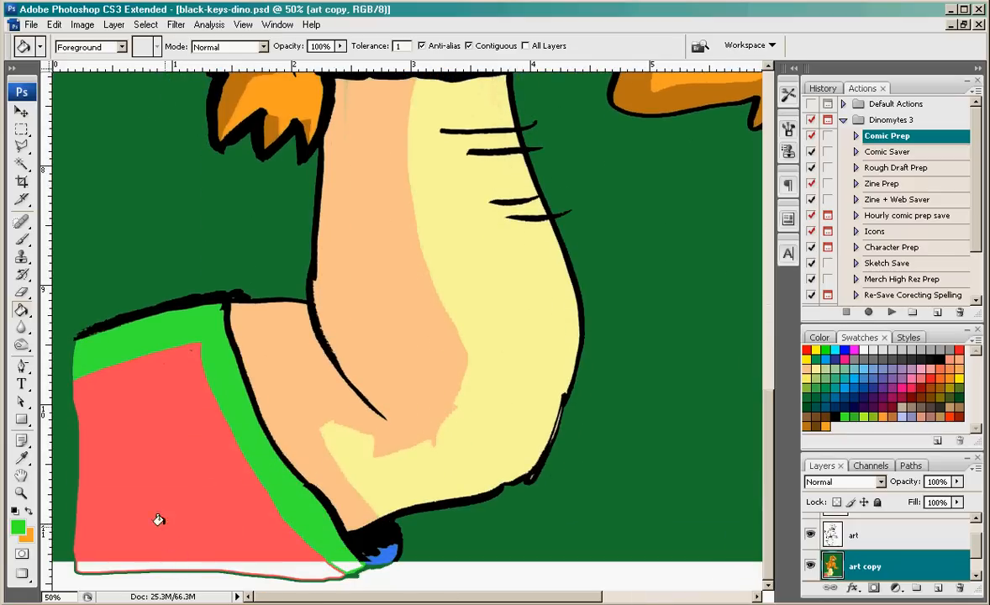
pyautogui.click(16, 511)
pyautogui.click(169, 469)
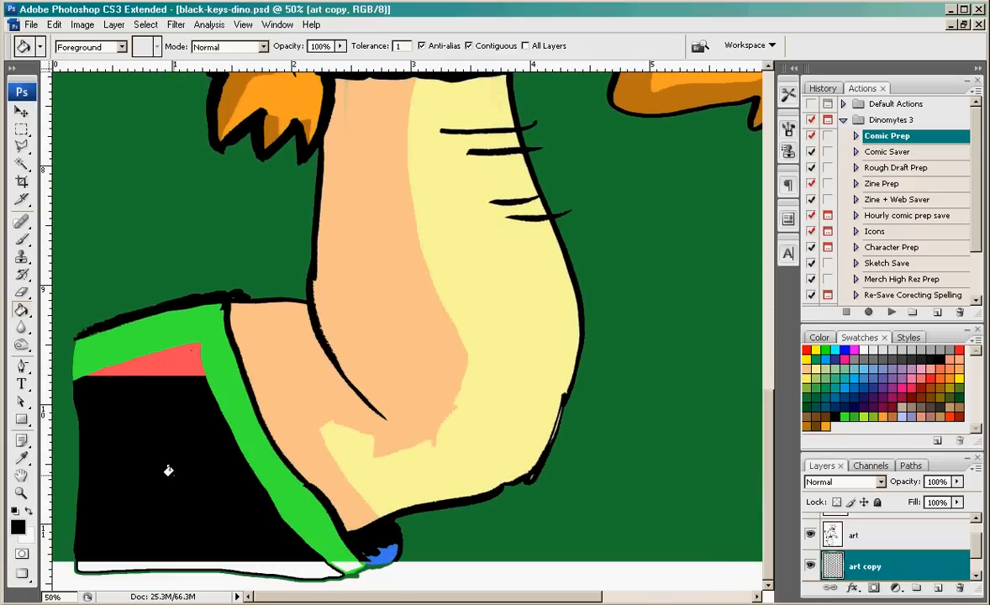
pyautogui.click(269, 563)
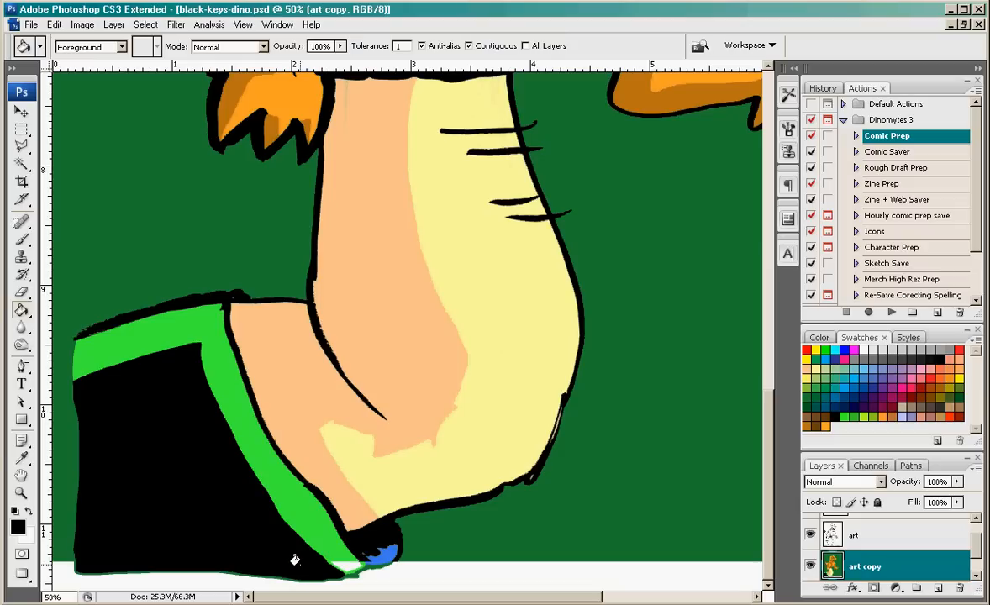
# Fill the sleeve's trim, its white tip and the adjoining blue patch with bright green
pyautogui.scroll(1, 604, 345)
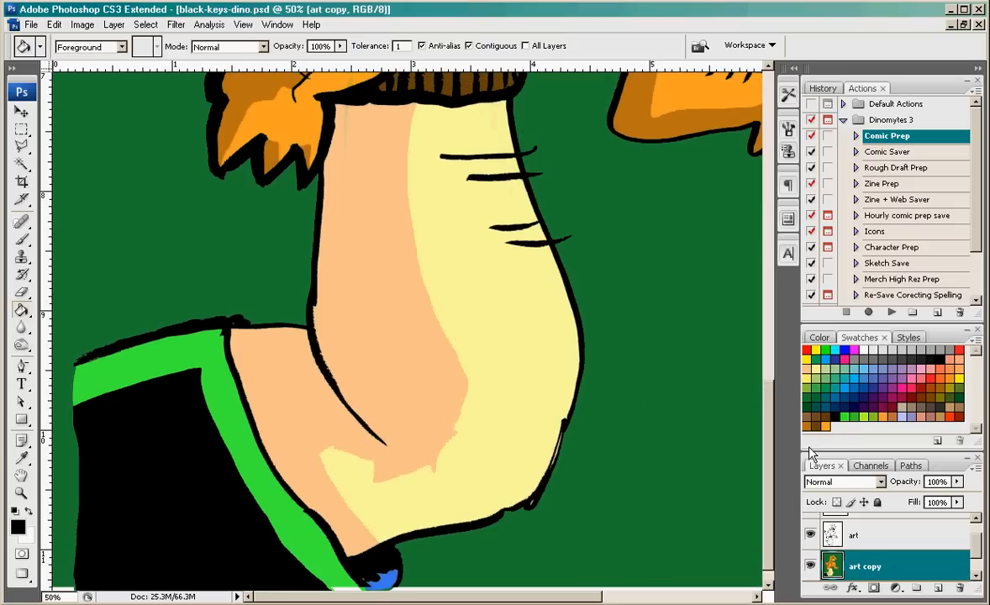
pyautogui.scroll(-1, 415, 484)
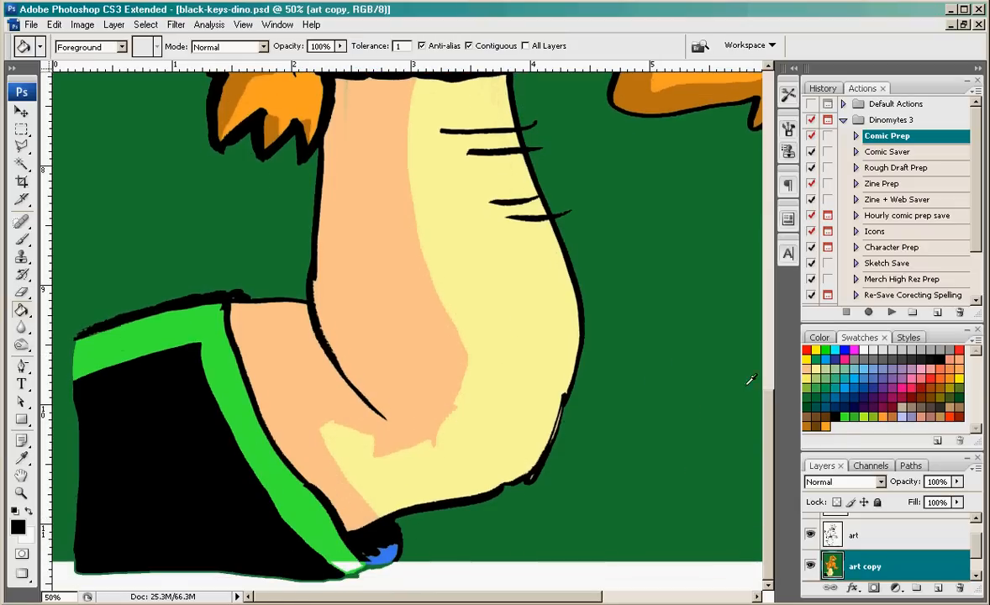
pyautogui.scroll(10, 499, 266)
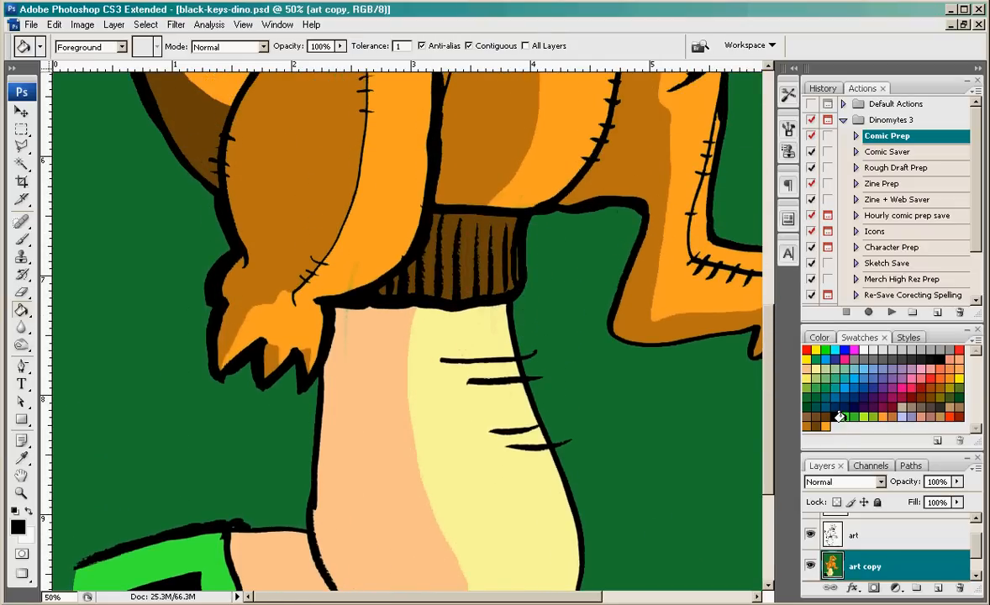
pyautogui.click(848, 414)
pyautogui.scroll(-4, 159, 455)
pyautogui.scroll(-6, 266, 402)
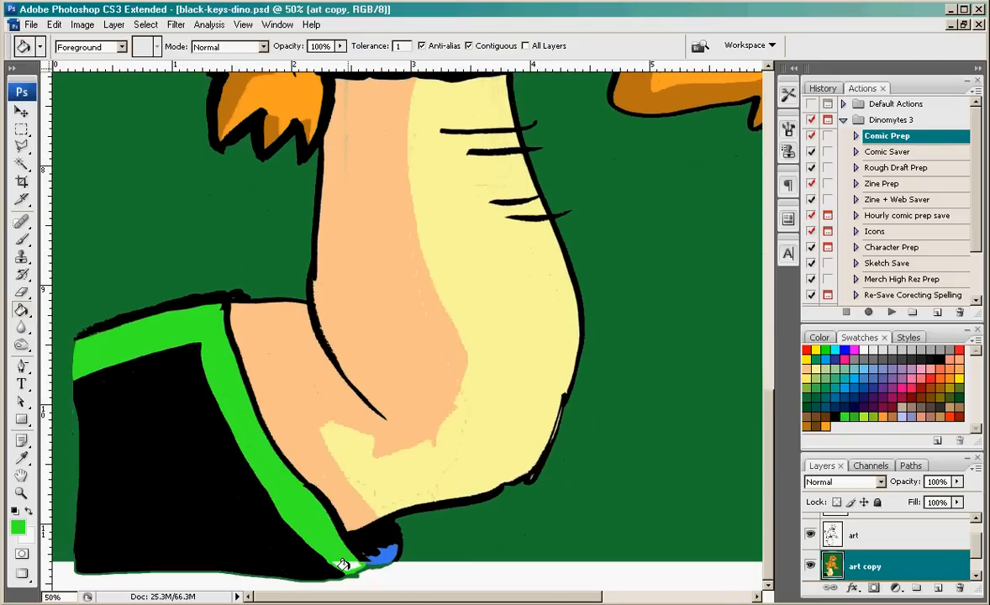
pyautogui.click(382, 554)
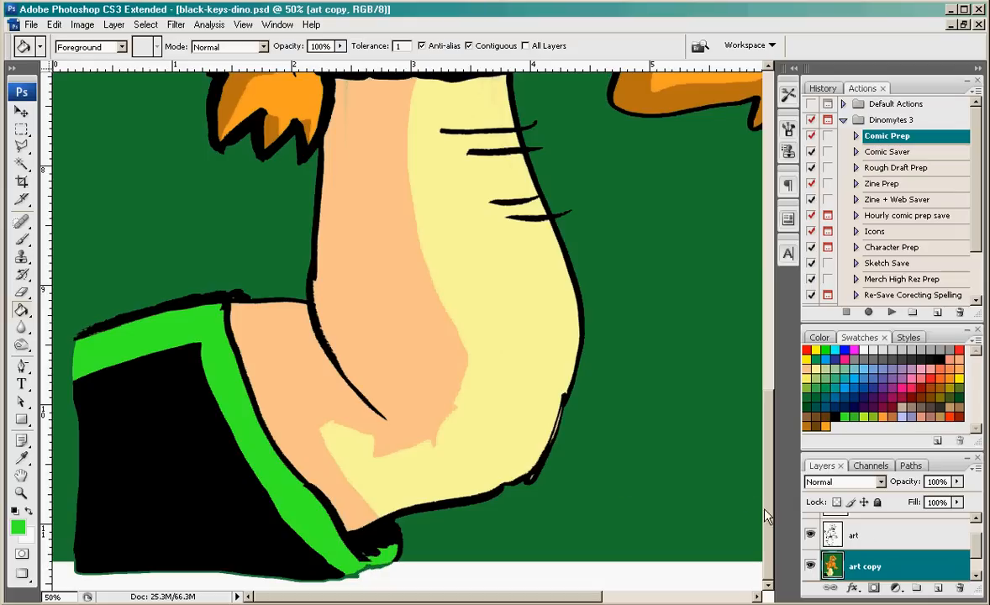
# Sample the background's dark green and fill the white strip along the bottom of the page with it
pyautogui.click(21, 458)
pyautogui.click(187, 230)
pyautogui.click(21, 309)
pyautogui.click(387, 568)
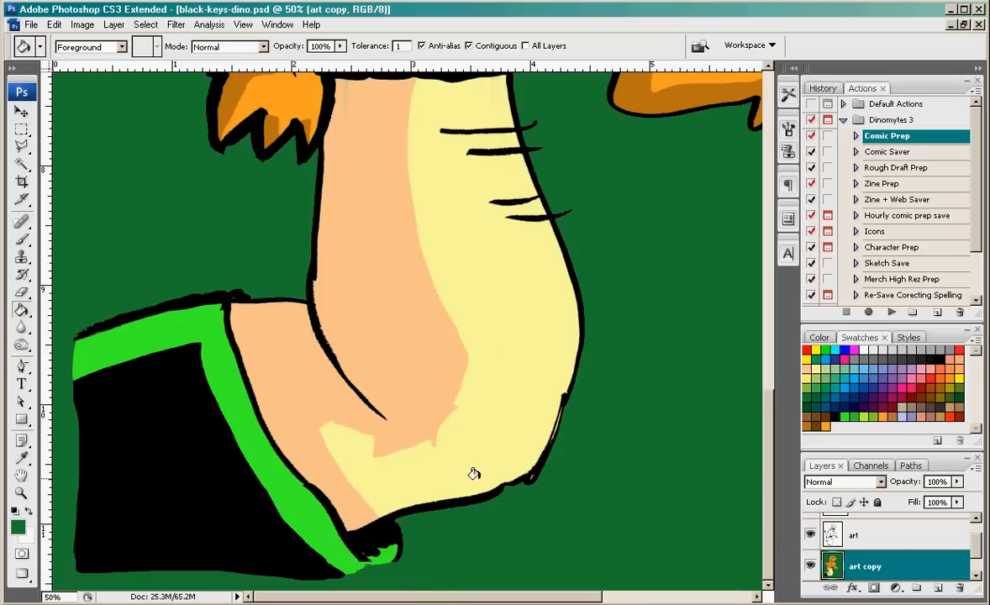
# Bring the whole drawing into view at 16.7% and look up the BPelt filters, Flatten and MultiFill
pyautogui.hotkey('shift', '-')
pyautogui.hotkey('shift', '-')
pyautogui.hotkey('shift', '+')
pyautogui.hotkey('shift', '+')
pyautogui.hotkey('ctrl', '-')
pyautogui.hotkey('ctrl', '-')
pyautogui.hotkey('ctrl', '-')
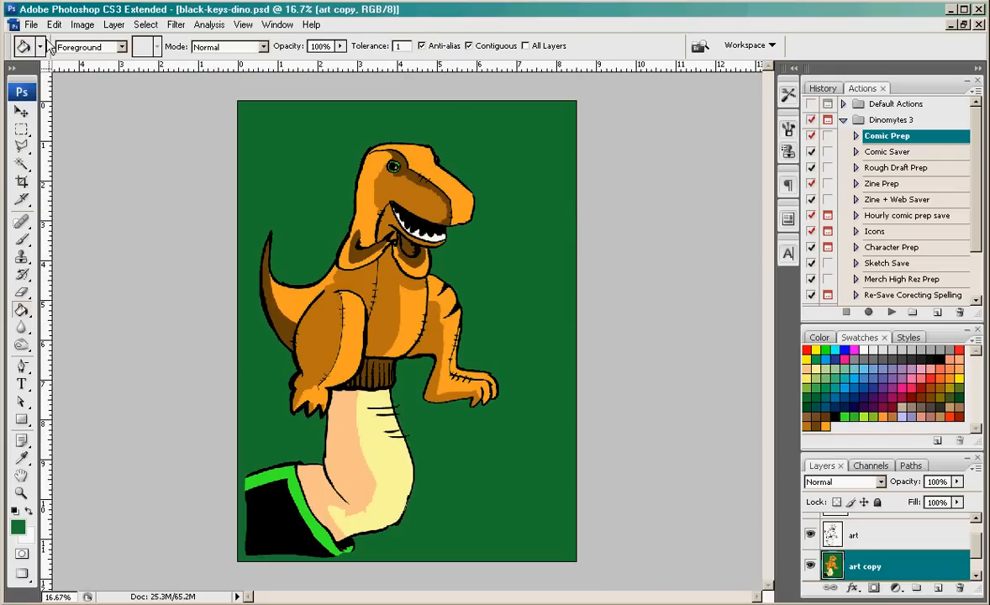
pyautogui.click(176, 24)
pyautogui.moveTo(278, 348)
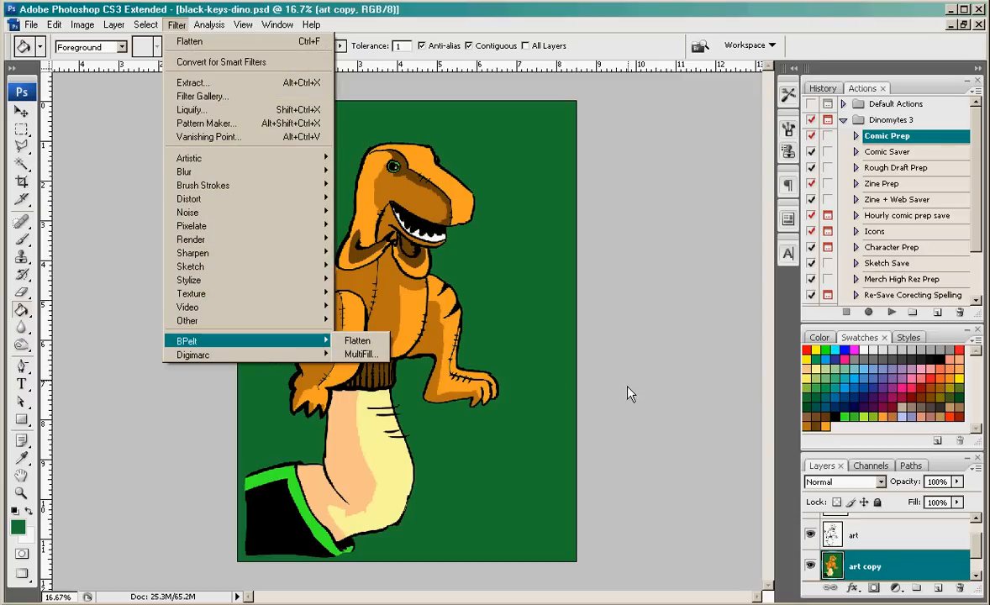
# Compare the finished flat colors with and without the art layer's line work
pyautogui.click(811, 534)
pyautogui.click(811, 534)
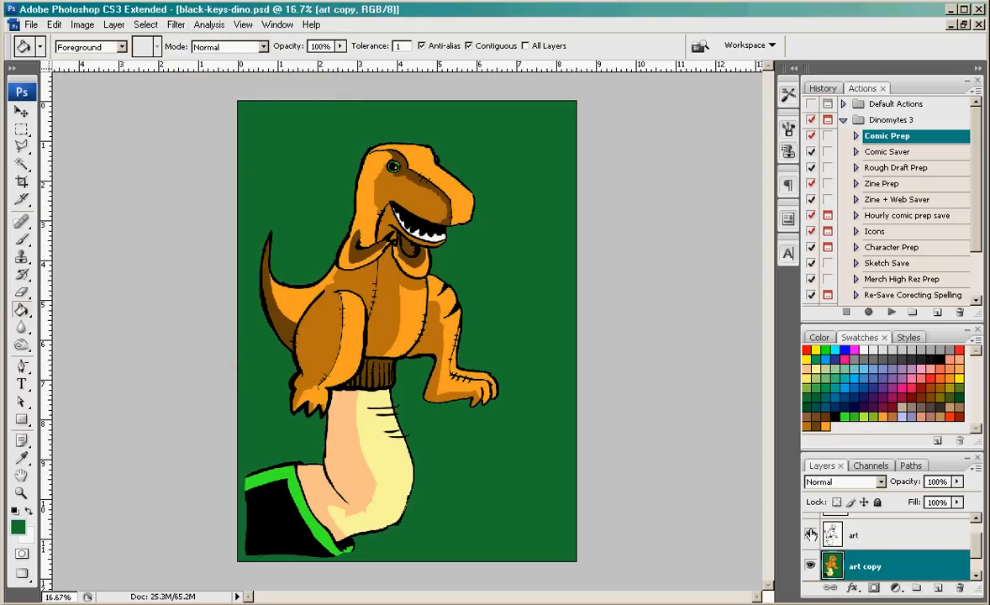
pyautogui.click(812, 534)
pyautogui.click(812, 534)
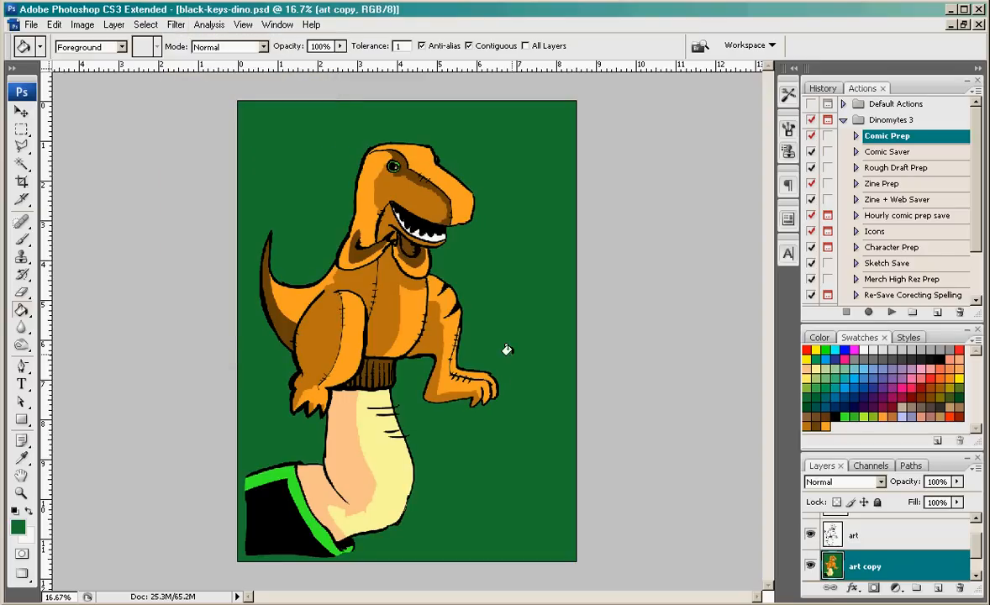